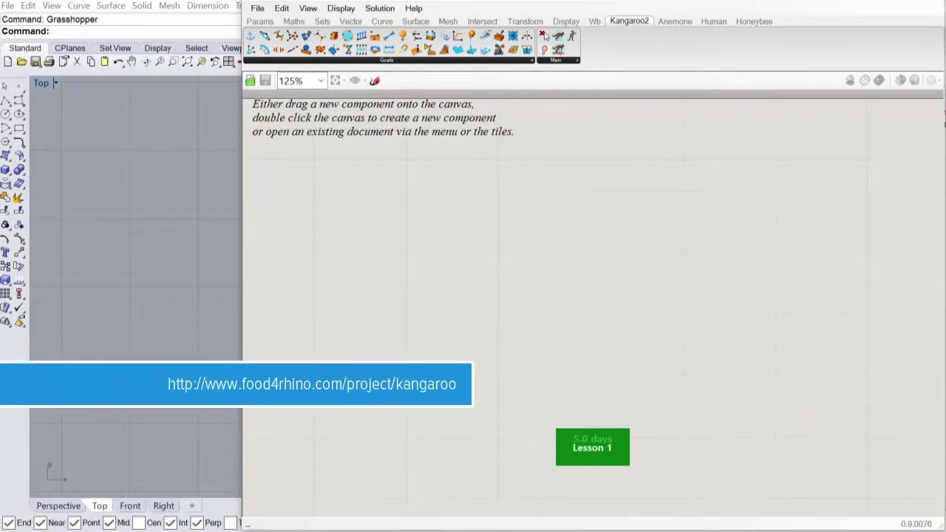
Return to the Kangaroo2 tab and expand its Goals panel to list Anchor through Volume.
click(259, 21)
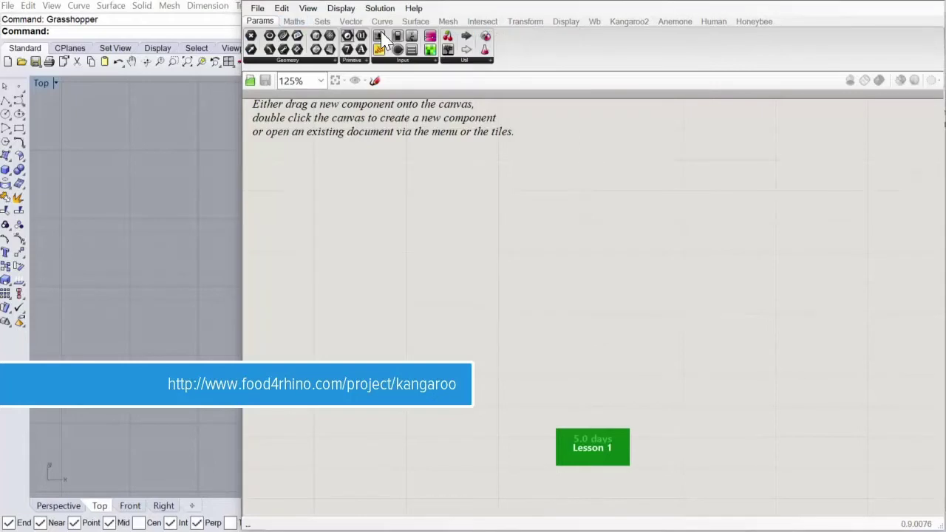
click(636, 21)
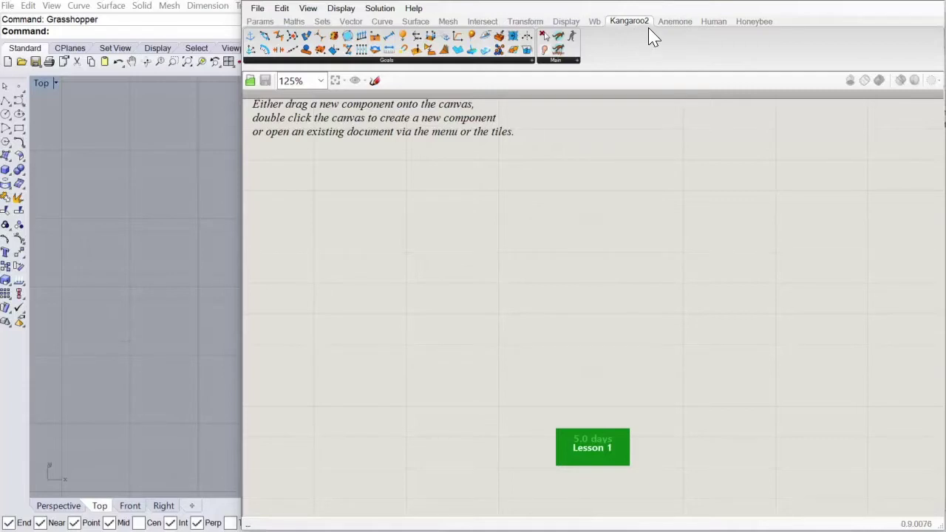
mouse_move(655, 35)
click(504, 63)
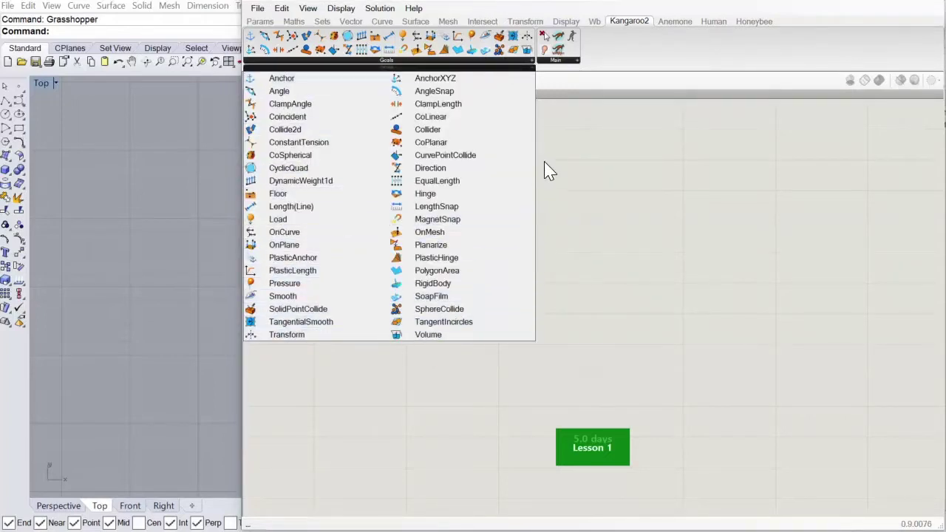
click(560, 60)
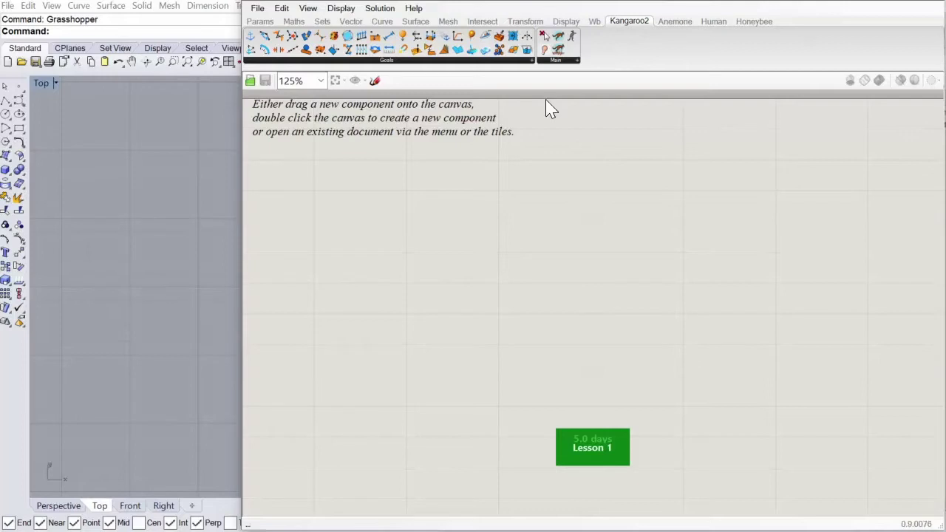
click(572, 61)
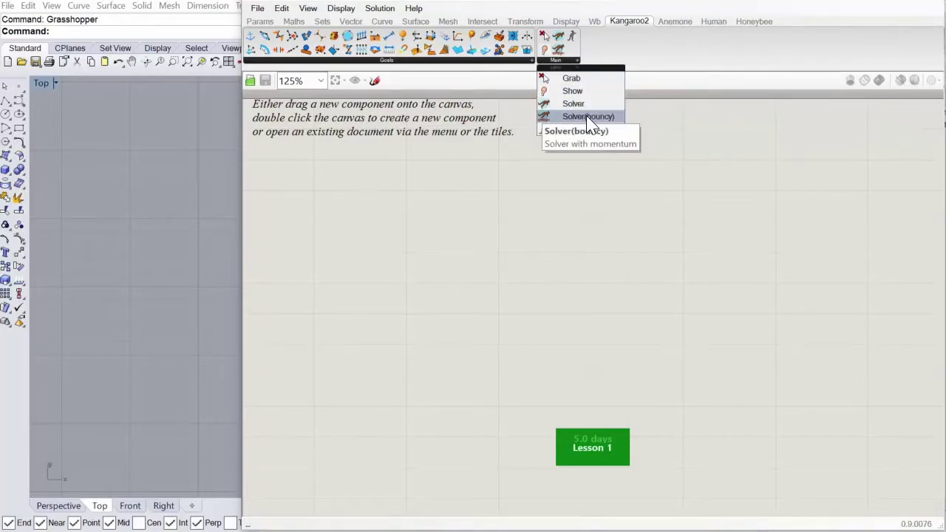
click(523, 63)
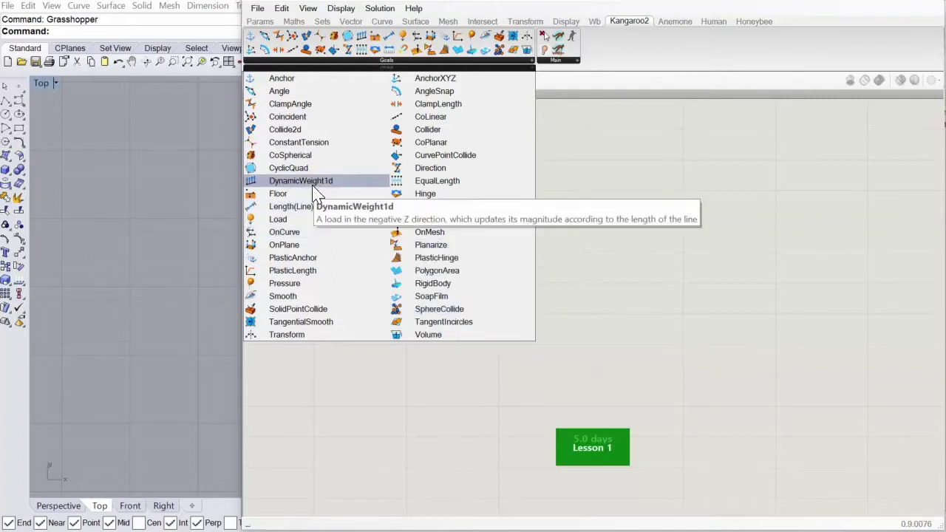
Place the Load goal on the canvas with an Anchor goal just below it.
click(278, 221)
click(447, 172)
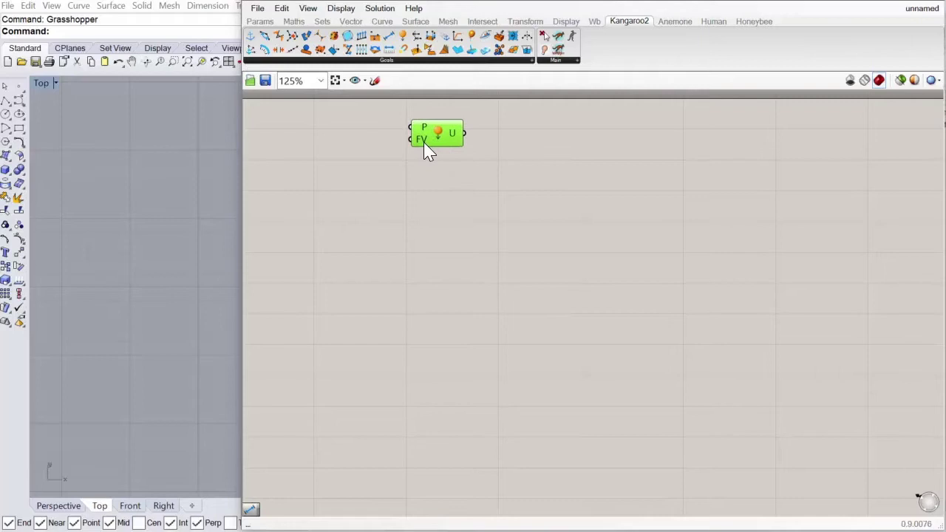
click(398, 62)
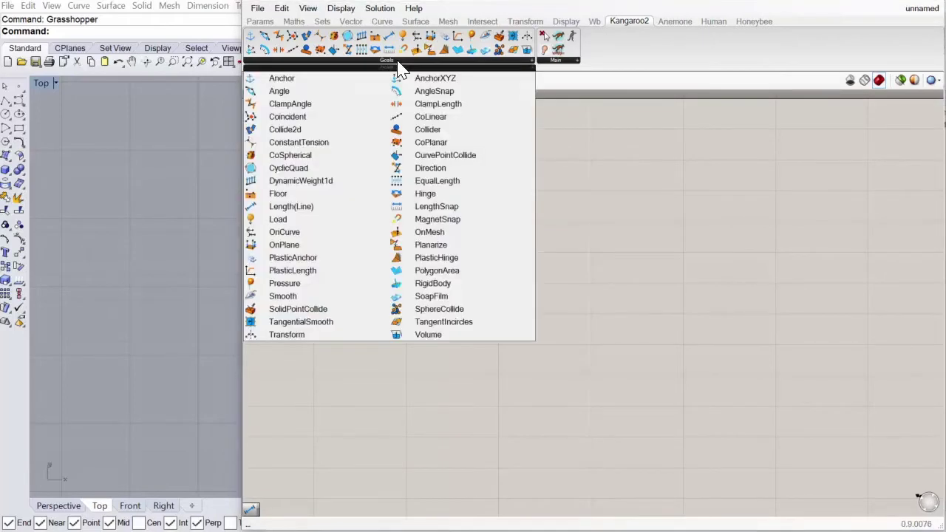
click(303, 79)
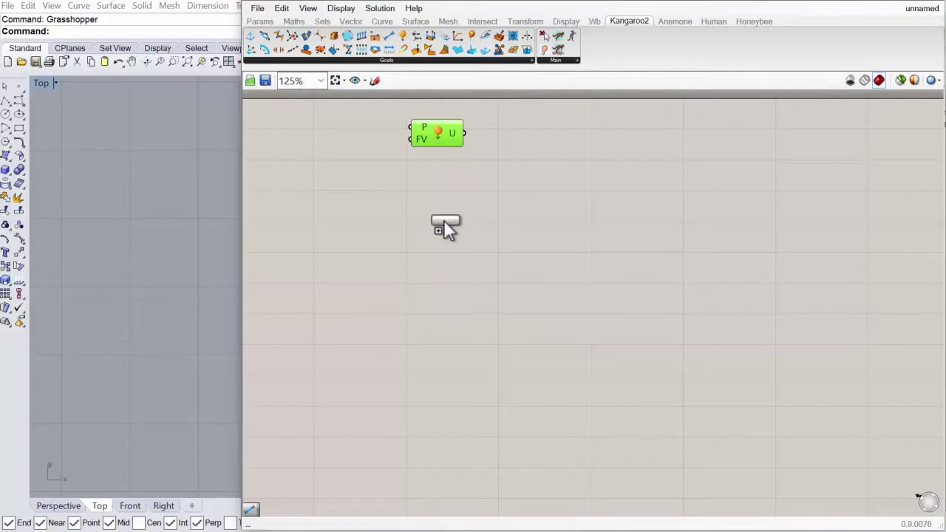
click(428, 237)
drag(432, 238, 451, 255)
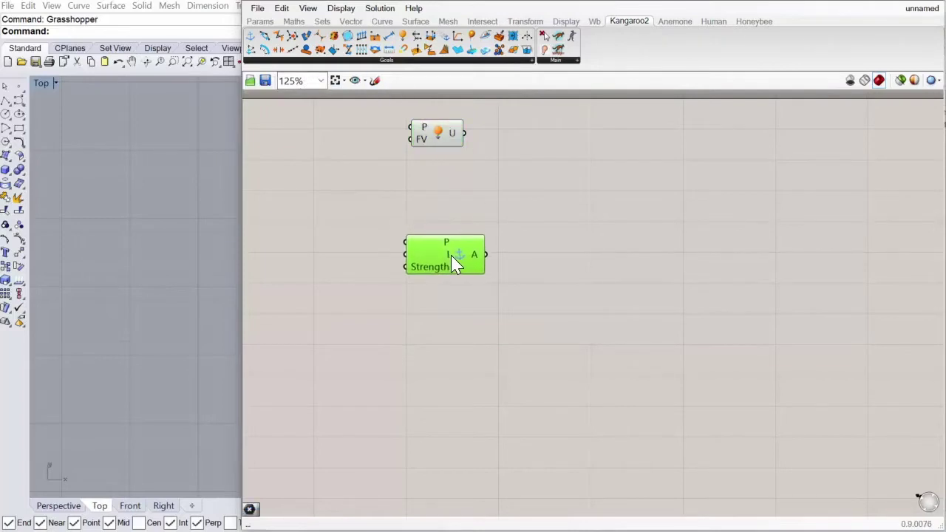
Add a Length(Line) goal below the Anchor, then move all three goals together into a column.
mouse_move(448, 133)
mouse_move(467, 250)
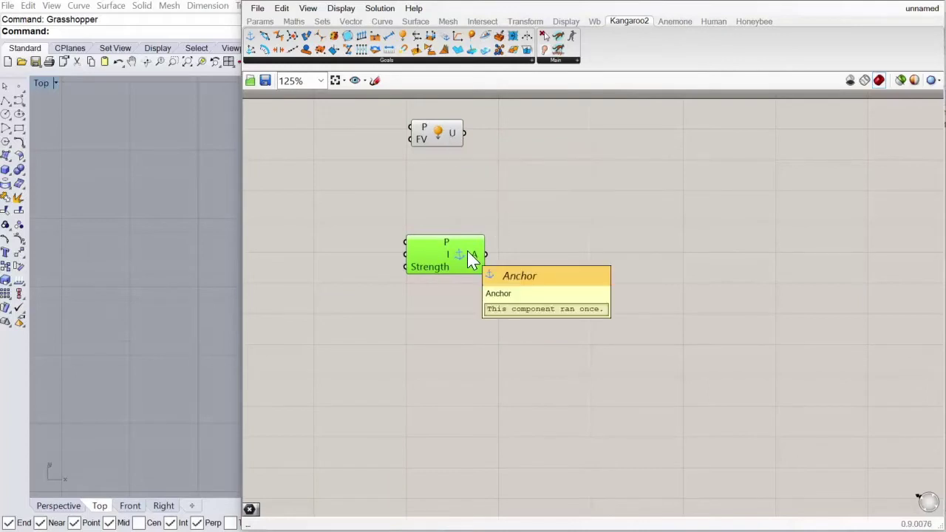
click(430, 61)
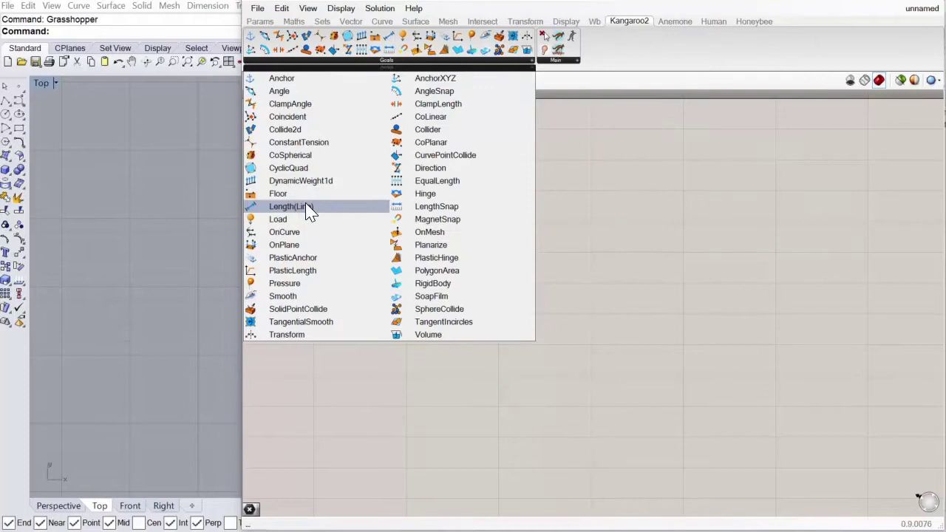
drag(308, 206, 310, 208)
click(443, 387)
drag(440, 394, 452, 385)
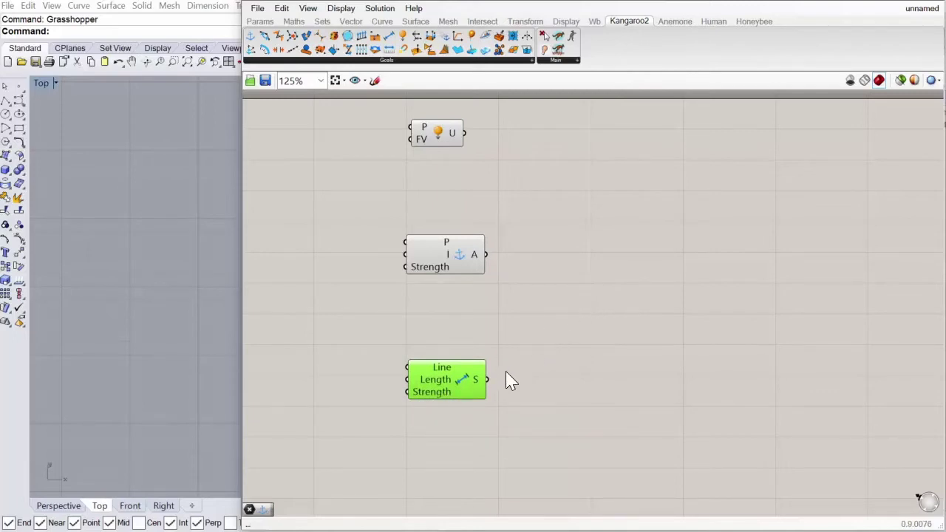
drag(537, 116, 403, 408)
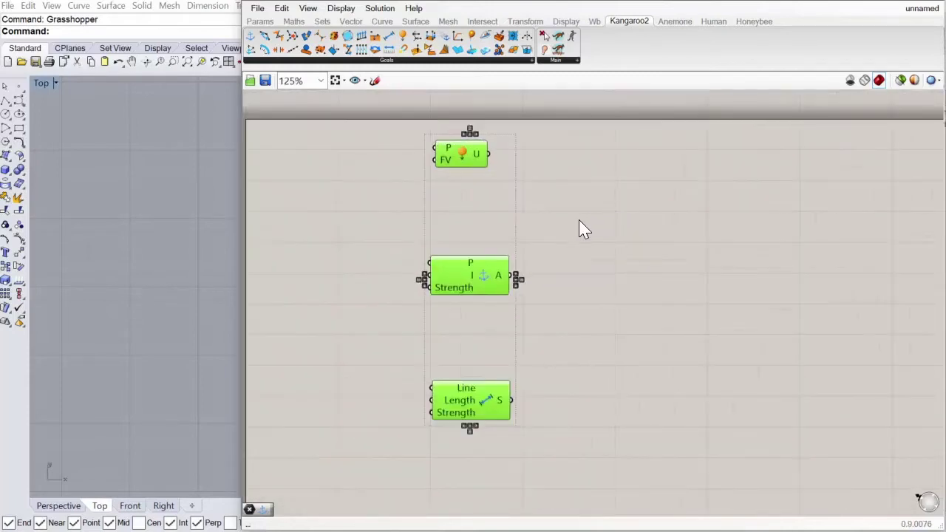
drag(476, 272, 517, 287)
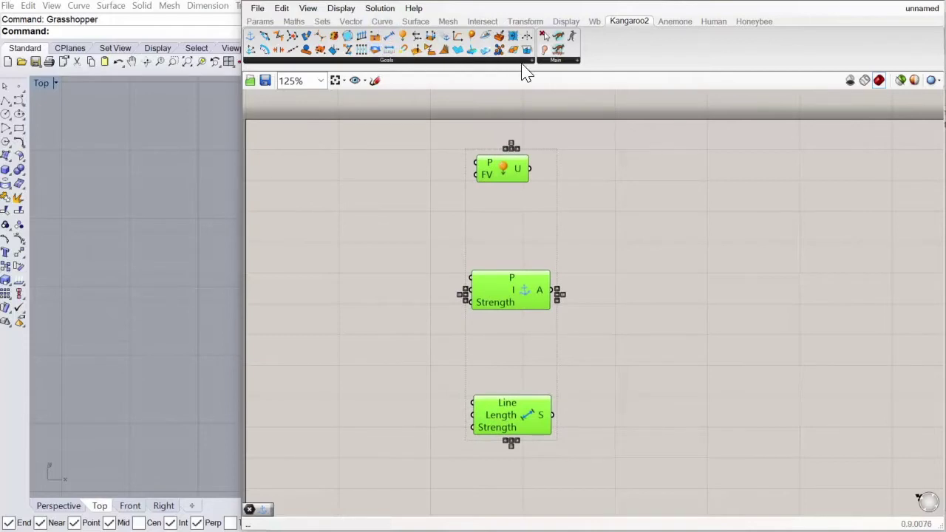
click(641, 216)
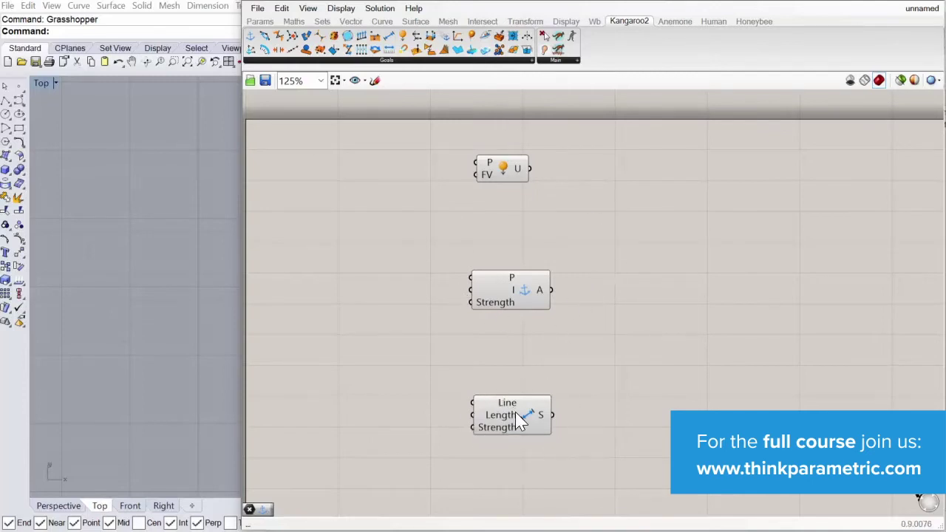
Nudge the Length goal down and narrow the Grasshopper window to expose the Top viewport's axes.
drag(518, 415, 517, 426)
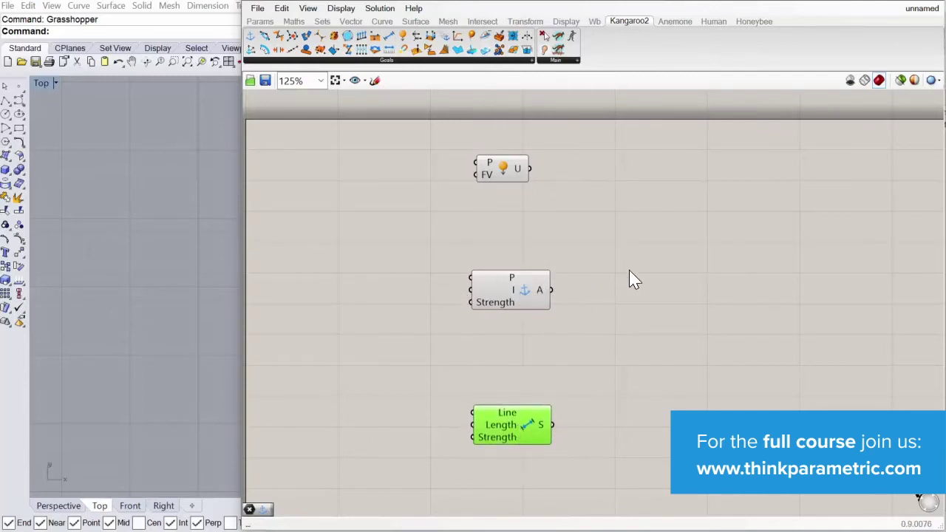
right_drag(629, 272, 675, 279)
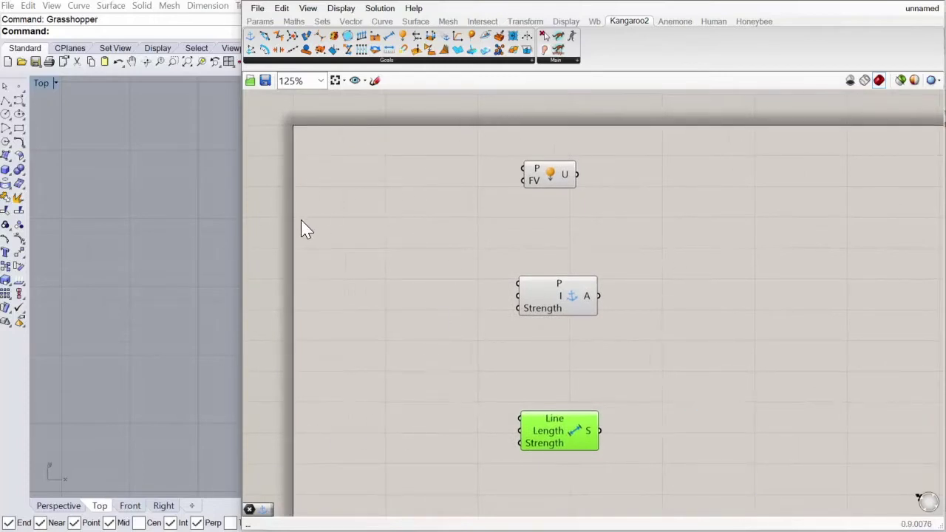
drag(241, 239, 439, 246)
right_drag(370, 266, 84, 272)
Create a single point in Rhino's Top viewport with the Point command.
scroll(125, 152, up, 1)
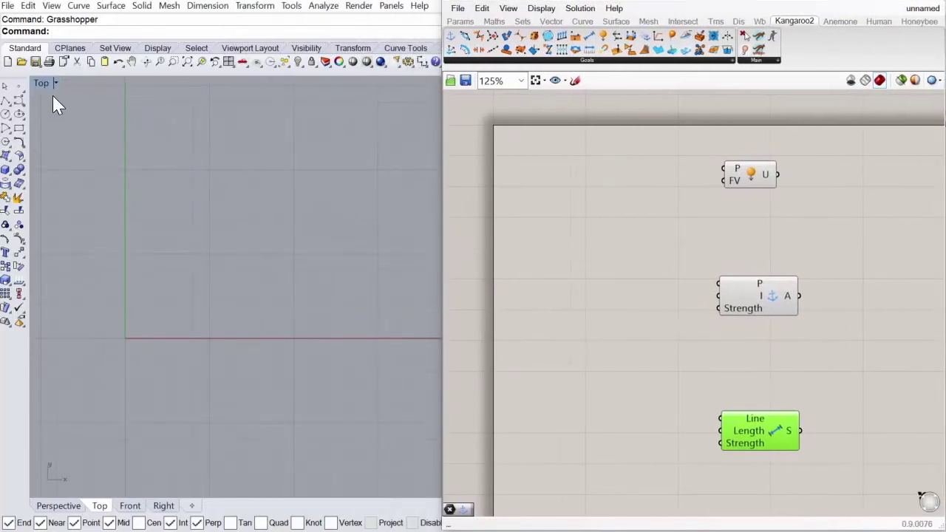
click(19, 85)
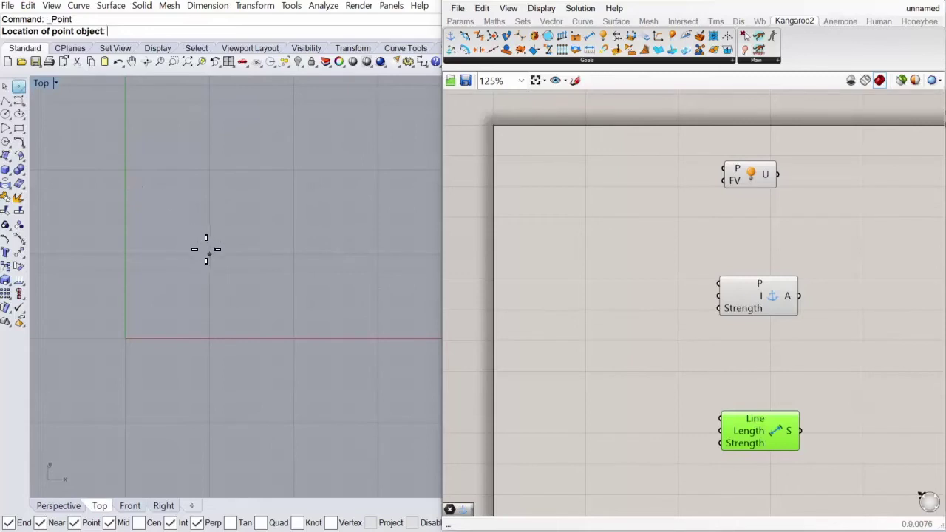
click(206, 249)
right_click(278, 250)
key(Escape)
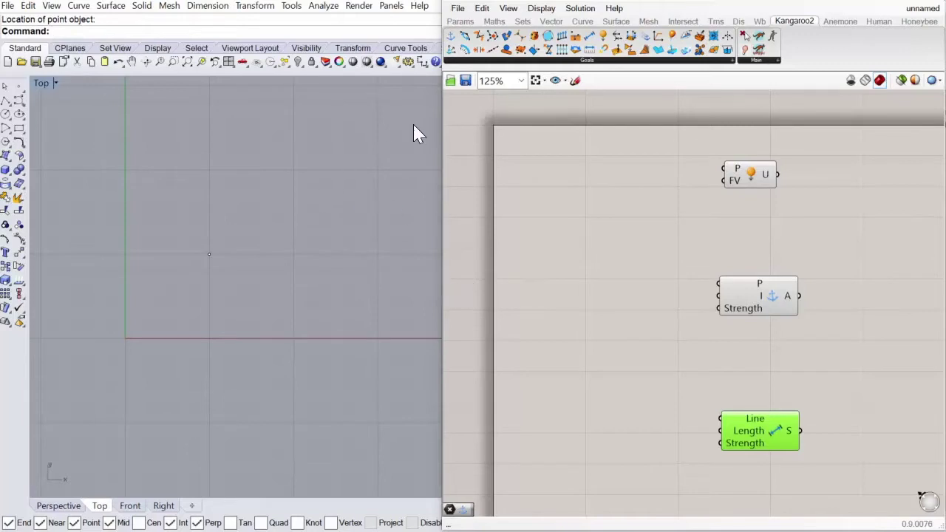
Add a Point parameter that references that Rhino point via Set one Point, then widen the window.
click(460, 20)
drag(452, 36, 538, 292)
click(209, 254)
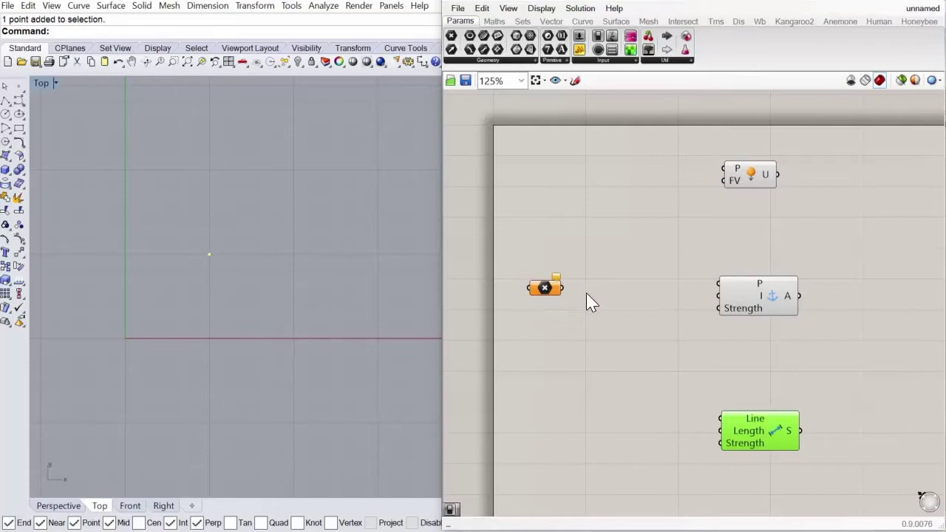
right_click(554, 293)
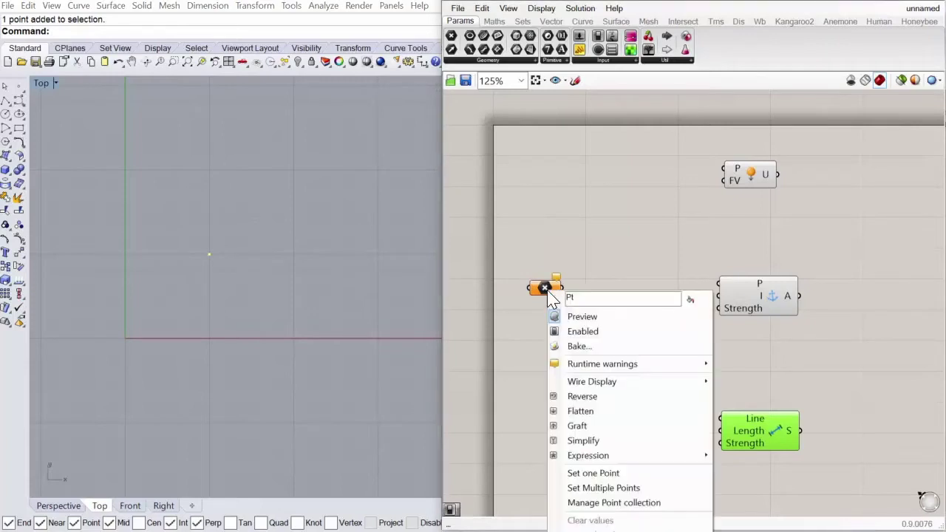
click(600, 473)
drag(439, 289, 224, 296)
drag(322, 297, 337, 307)
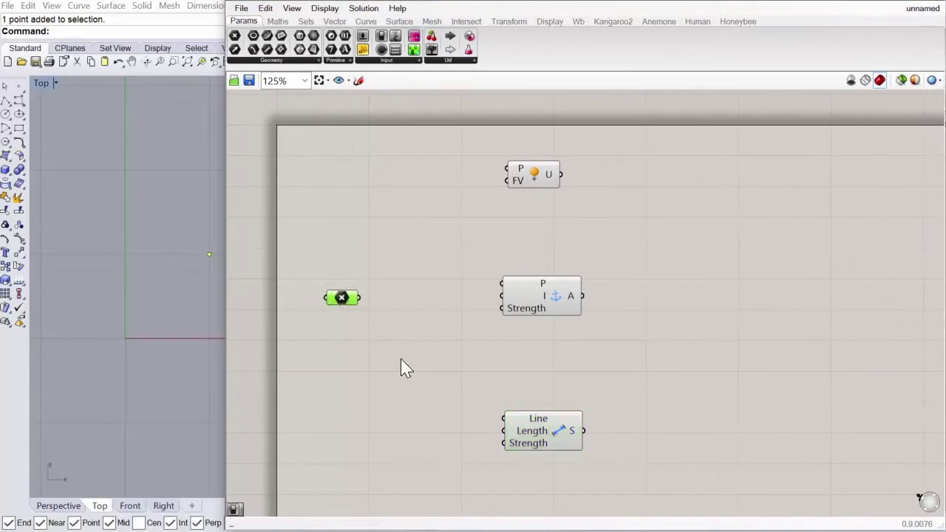
Deselect the Point parameter and switch to the Kangaroo2 components.
click(365, 371)
click(601, 23)
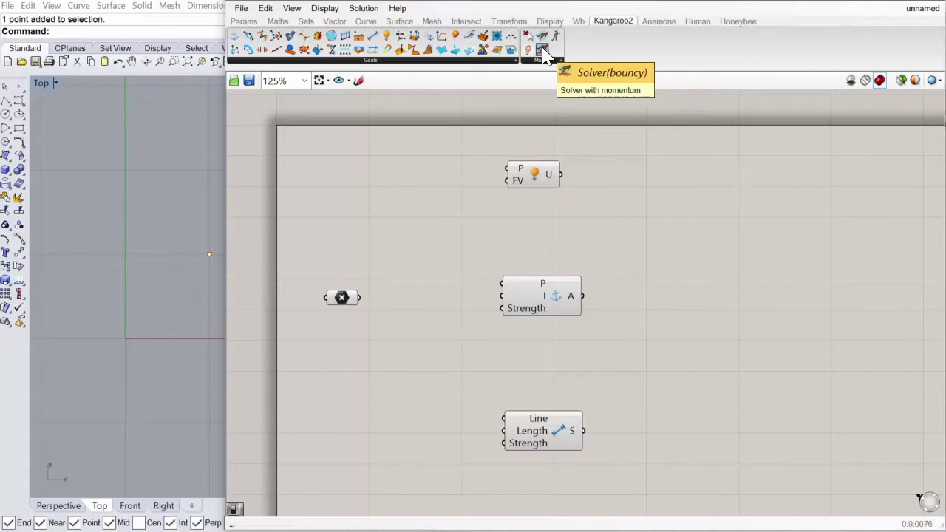
Place a Solver(bouncy) component on the canvas to the right of the goals.
drag(544, 55, 611, 229)
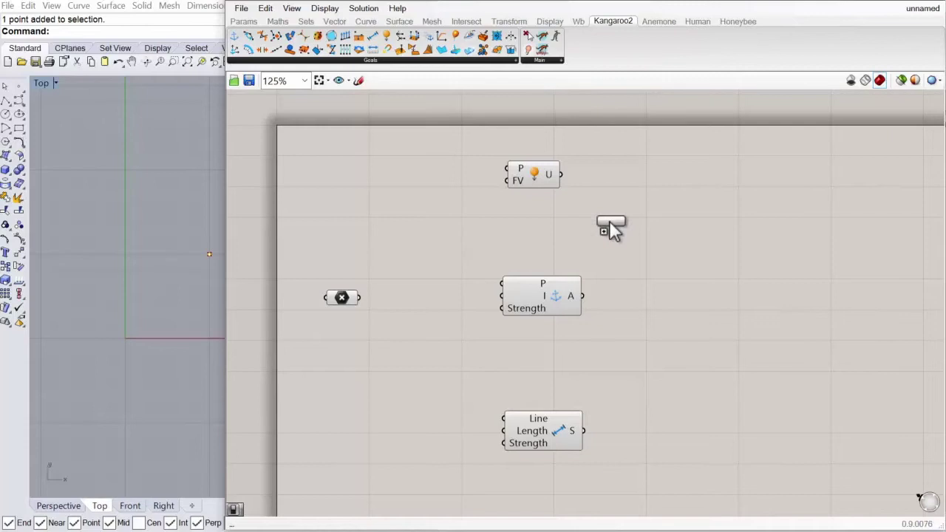
drag(712, 269, 736, 310)
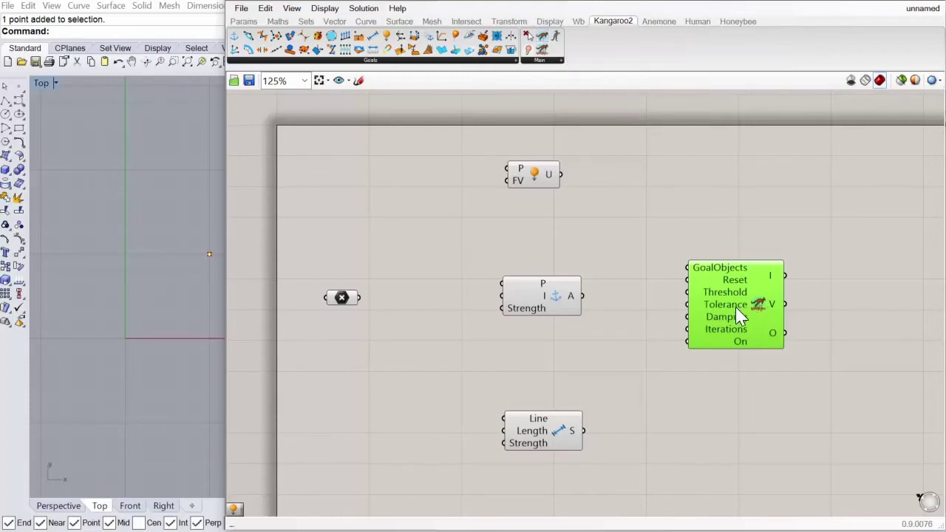
drag(736, 308, 782, 311)
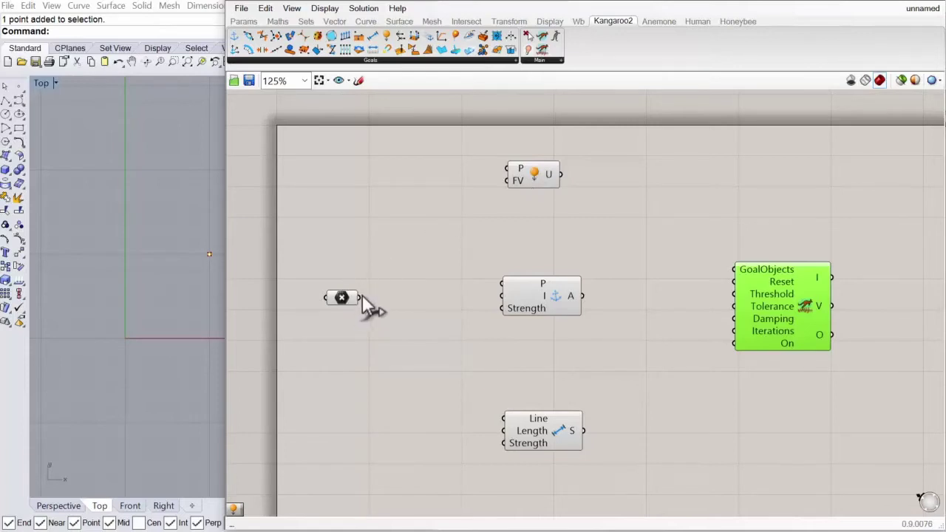
Wire the referenced Point parameter into the Load goal's P input.
drag(534, 181, 544, 182)
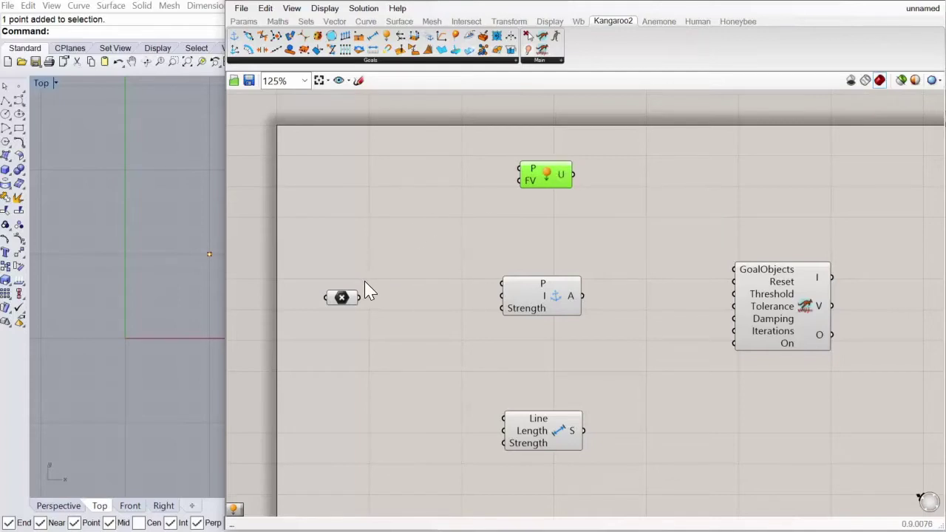
drag(359, 295, 542, 179)
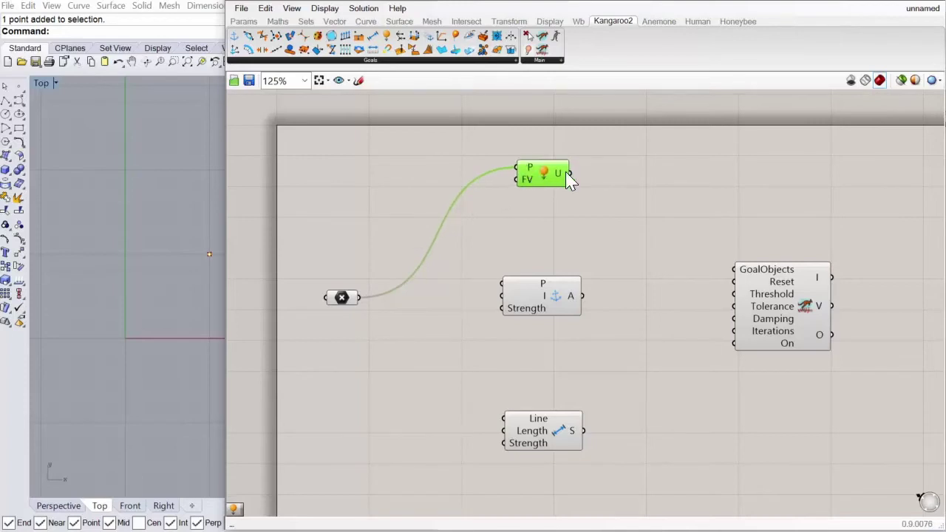
mouse_move(526, 182)
Connect the Load goal's output to the solver and move the solver slightly up.
mouse_move(563, 175)
drag(562, 174, 735, 269)
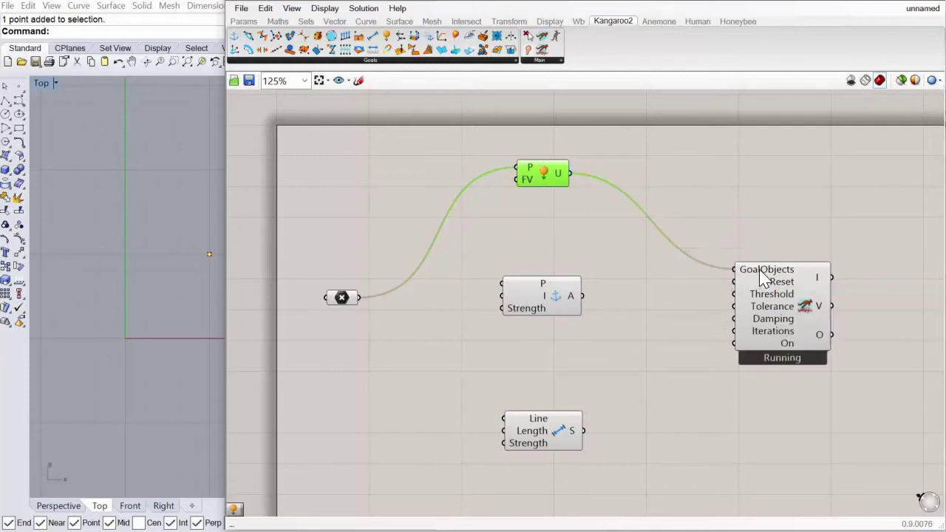
drag(798, 324, 810, 313)
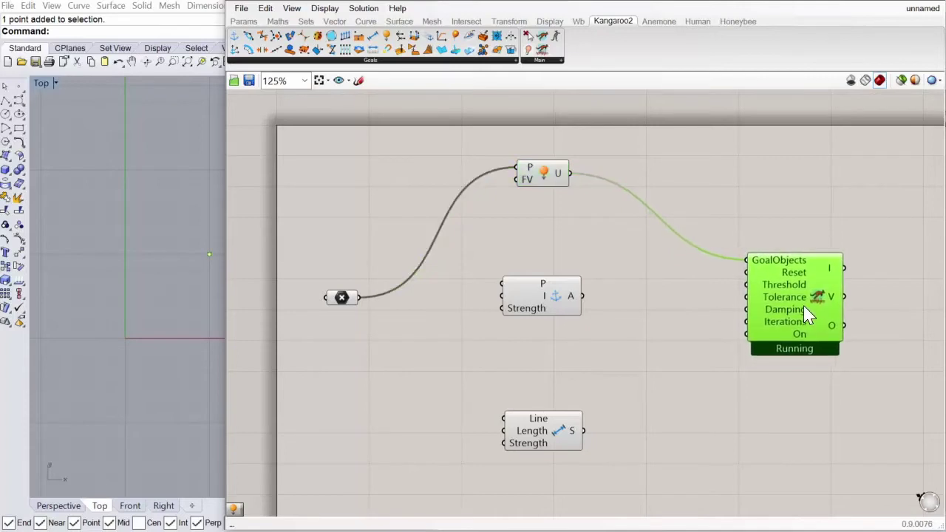
click(252, 345)
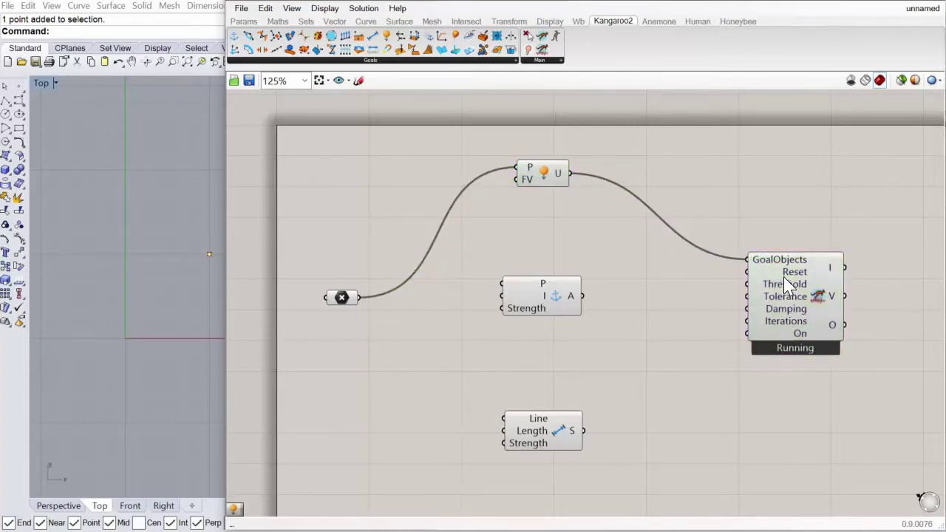
mouse_move(789, 283)
Place a Boolean Toggle from Params, switch it to True, and connect it to the solver's Reset.
click(238, 20)
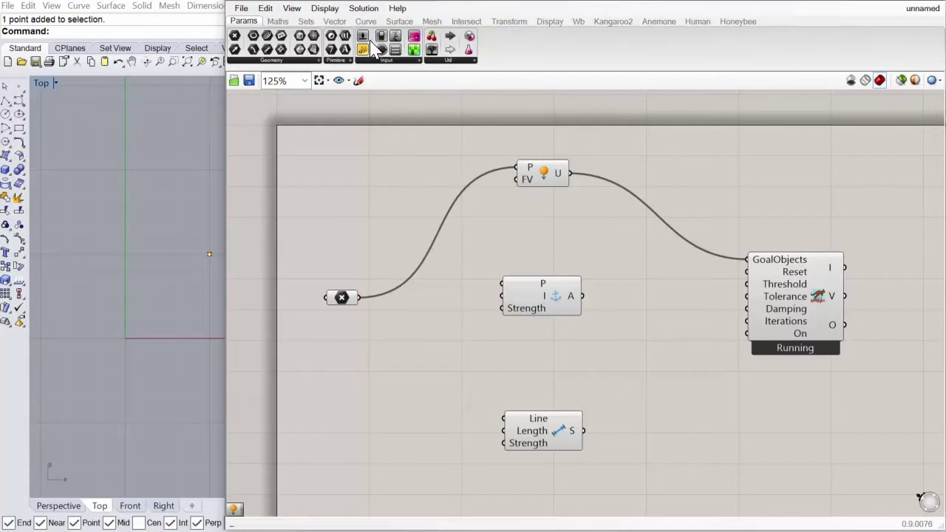
drag(380, 37, 647, 281)
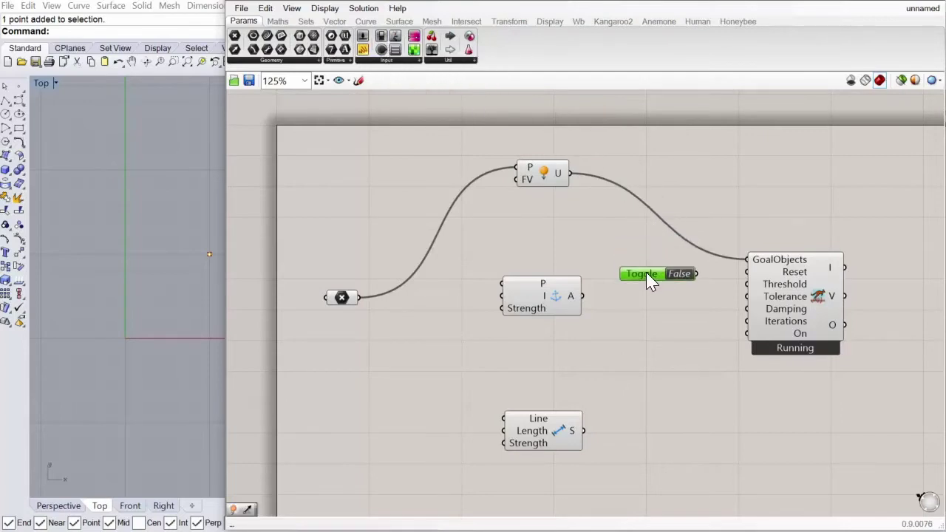
click(675, 275)
drag(695, 274, 744, 273)
drag(640, 282, 669, 278)
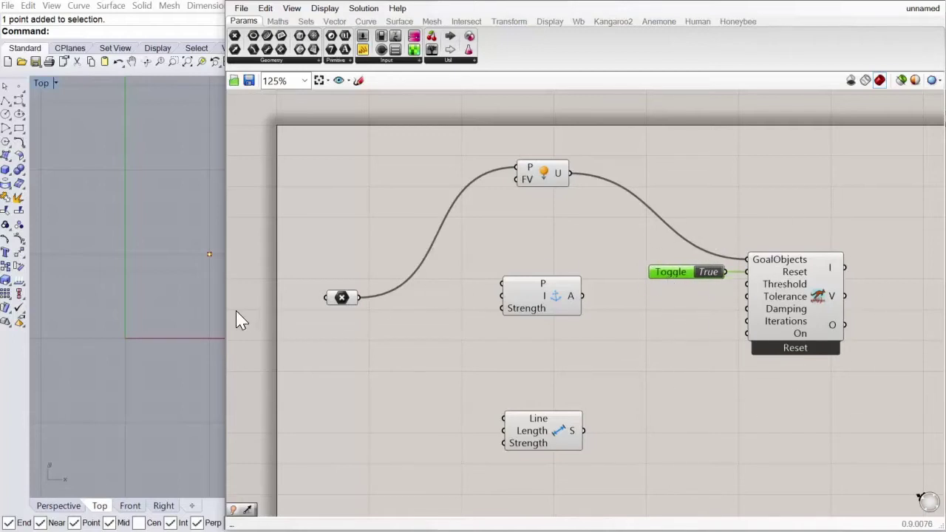
Widen the Rhino viewport, then recentre the point in the Top view and the components on the canvas.
drag(228, 317, 334, 323)
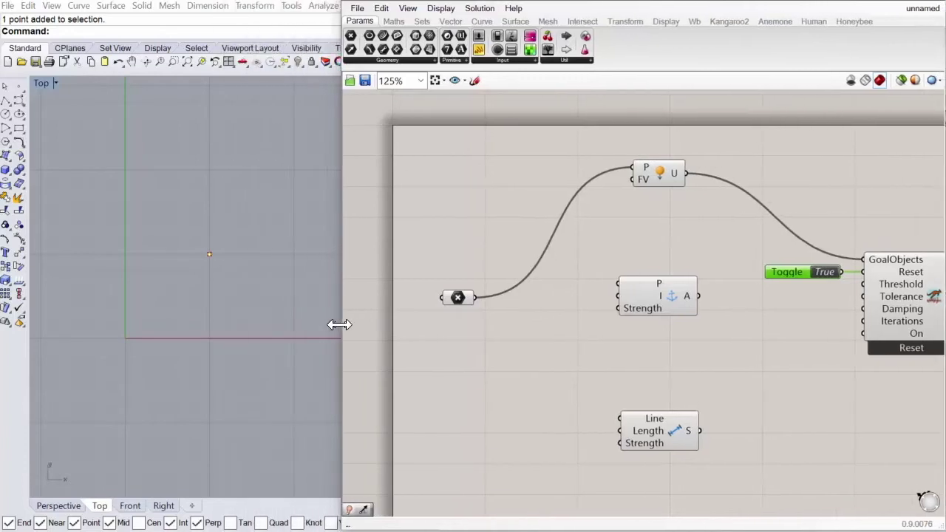
right_drag(259, 264, 219, 276)
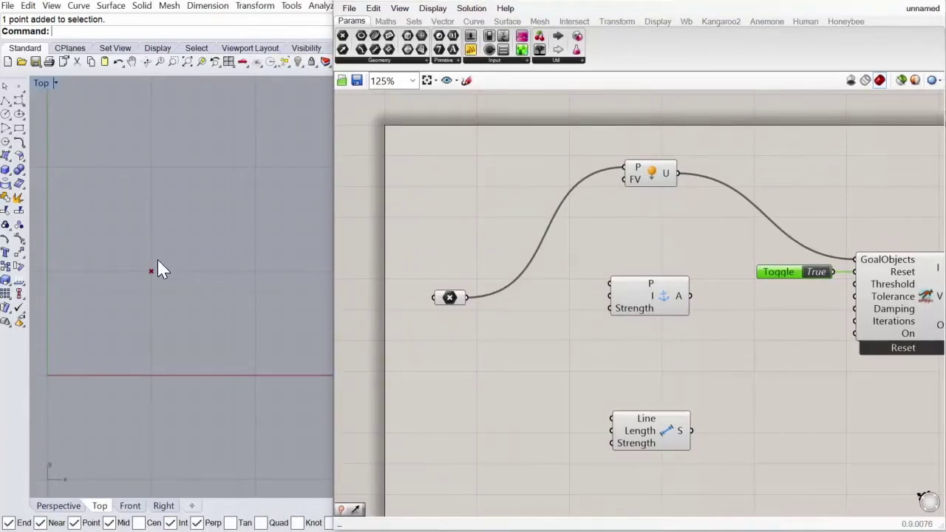
right_drag(728, 360, 710, 361)
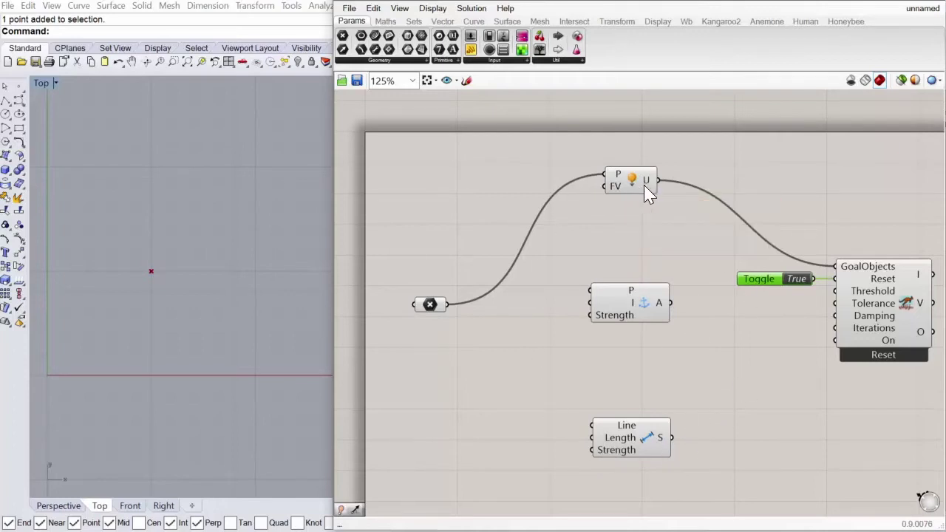
mouse_move(644, 185)
mouse_move(612, 189)
right_drag(166, 164, 184, 175)
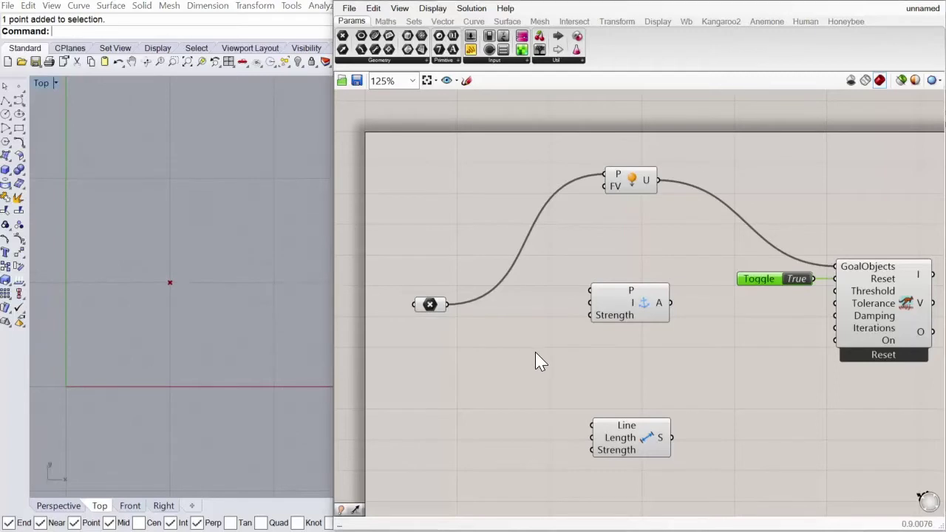
right_drag(535, 353, 519, 349)
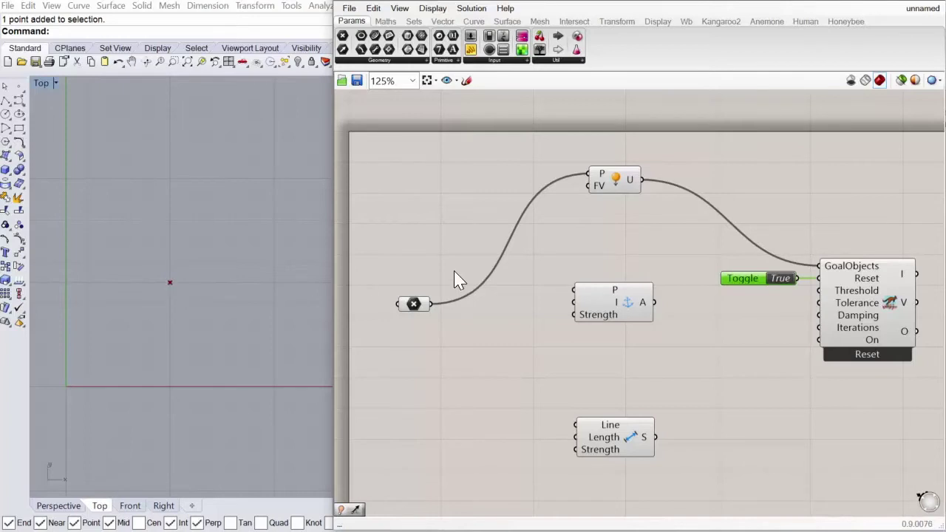
Add a Unit Y vector component and start wiring it toward the Load goal's force input.
click(436, 21)
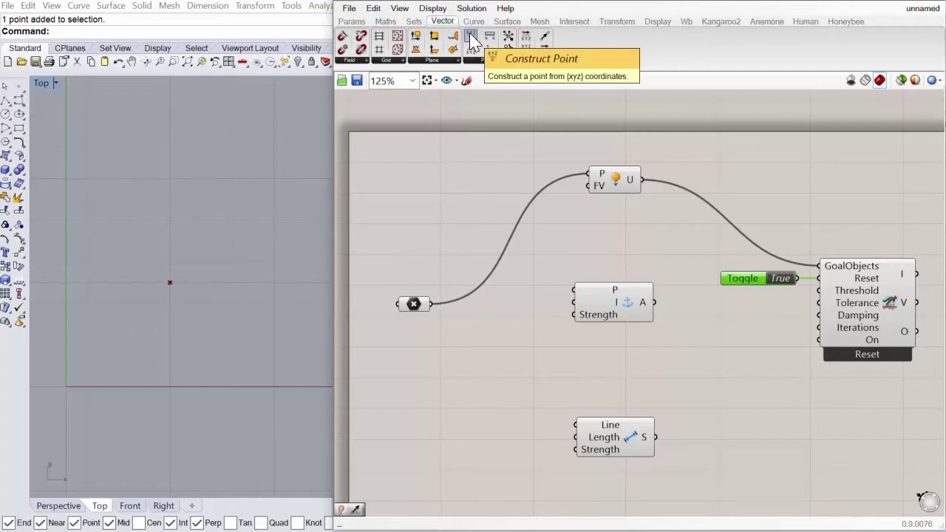
click(538, 60)
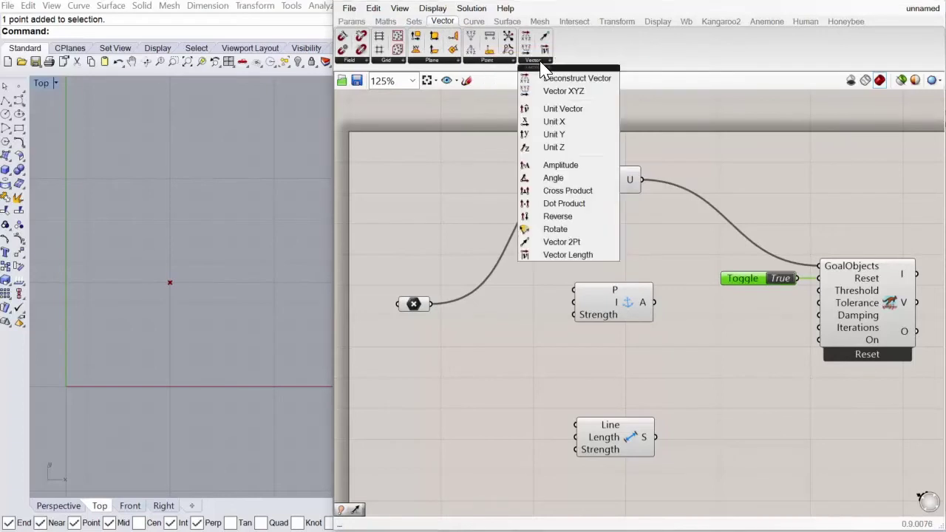
click(588, 134)
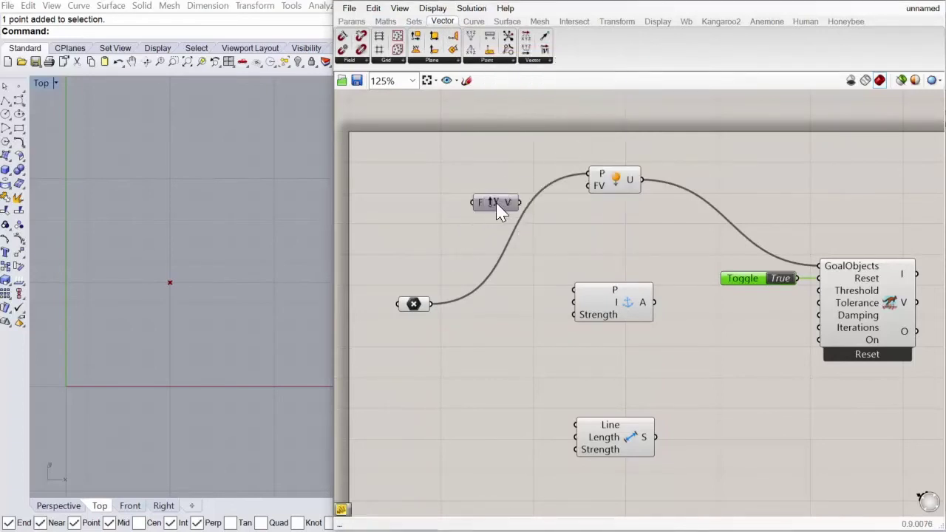
drag(524, 191, 588, 186)
Connect Unit Y's V output to the Unary FV input and feed a one-line -1 panel into its F factor.
click(511, 191)
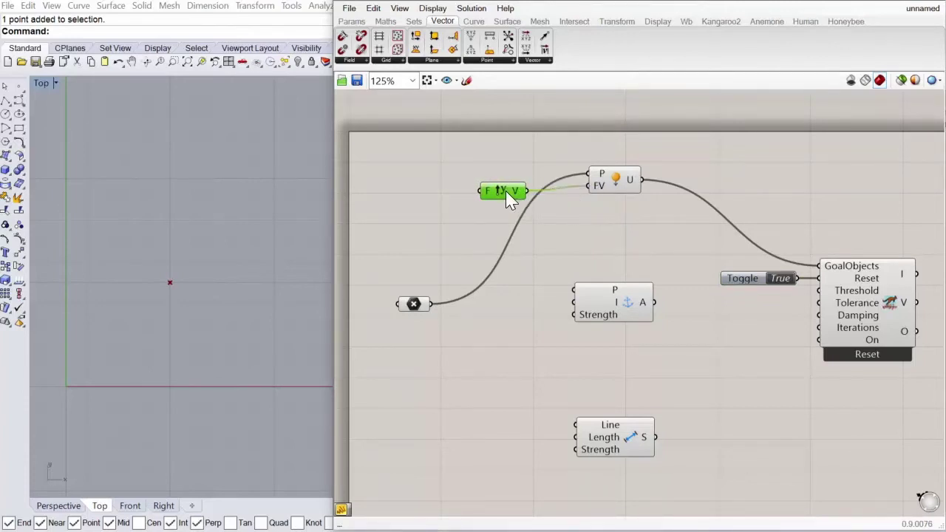
drag(506, 191, 543, 191)
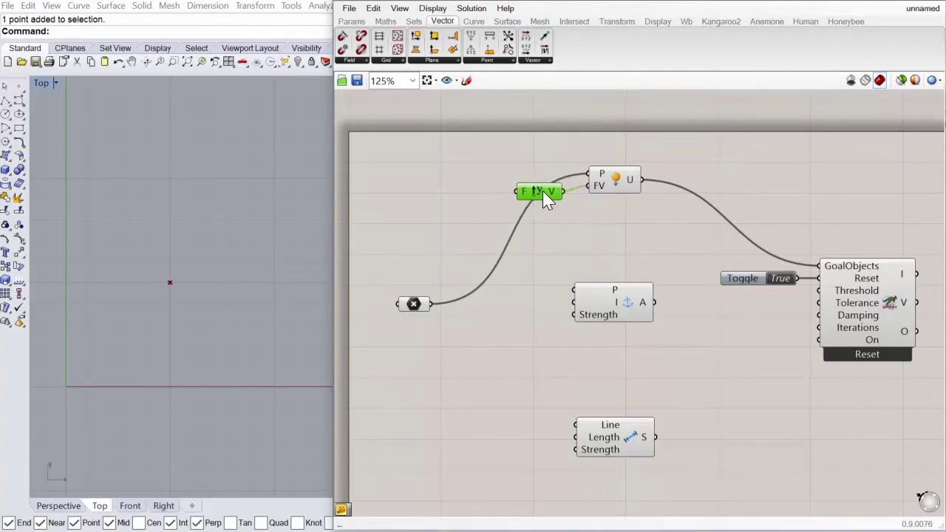
click(352, 21)
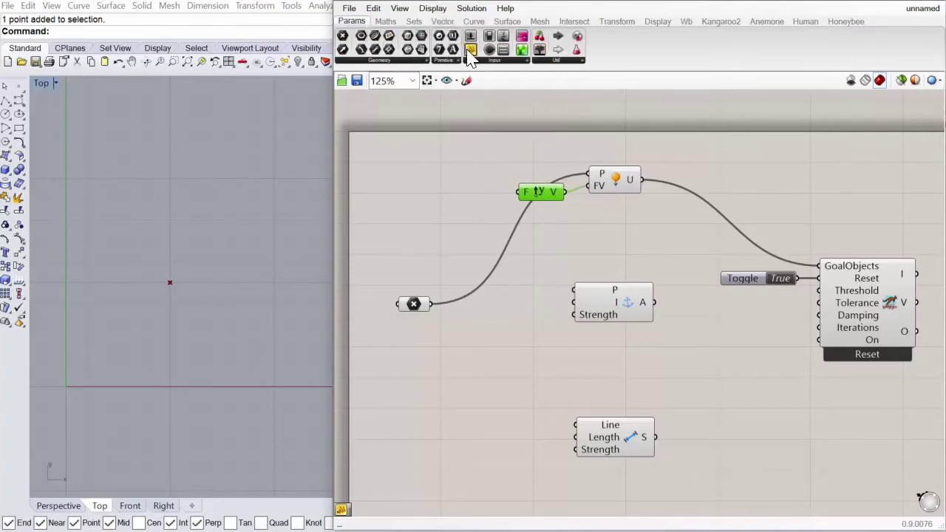
drag(440, 48, 452, 202)
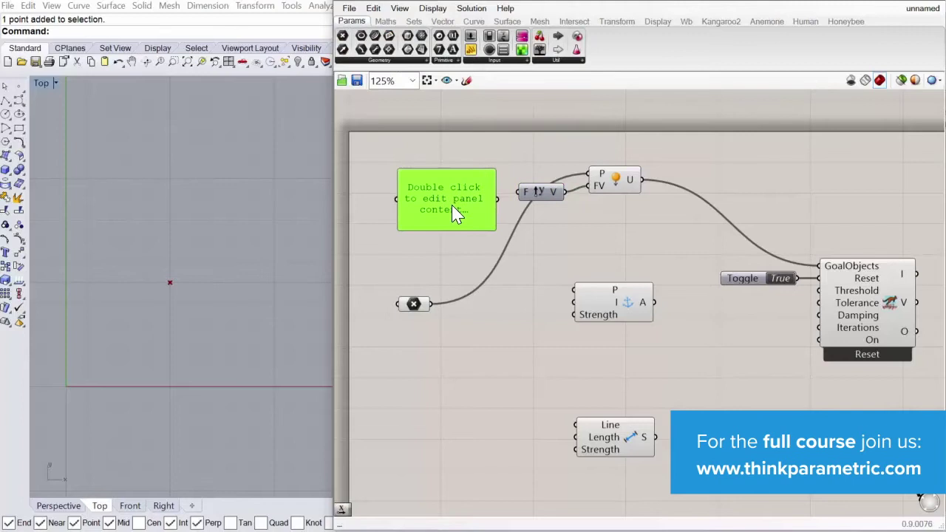
double_click(452, 205)
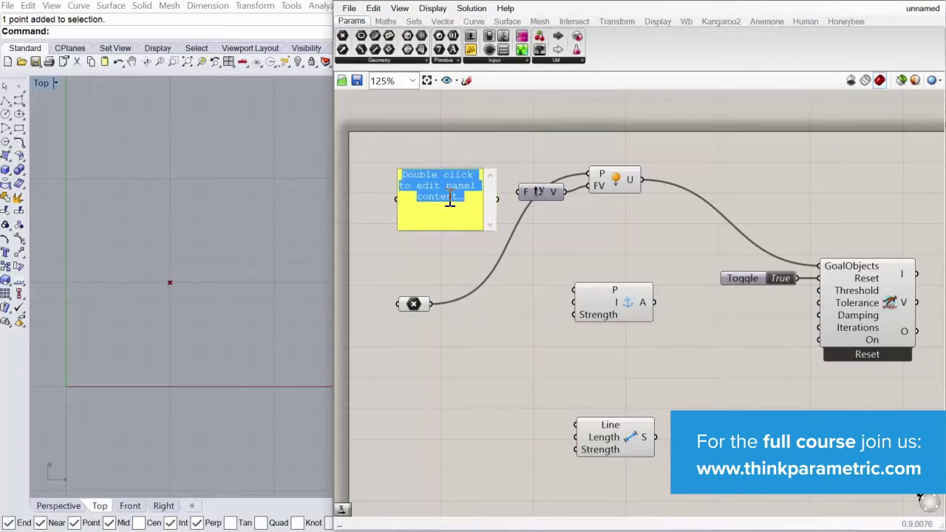
text(-1)
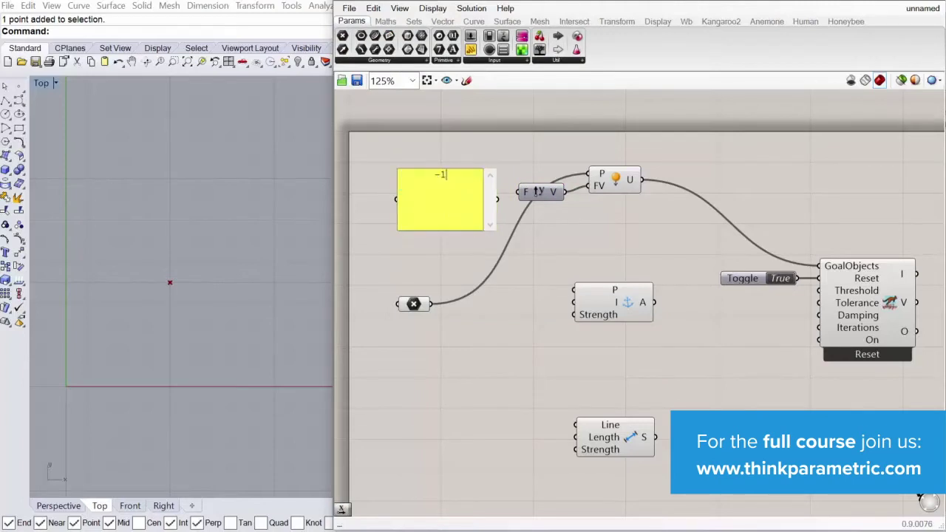
click(465, 161)
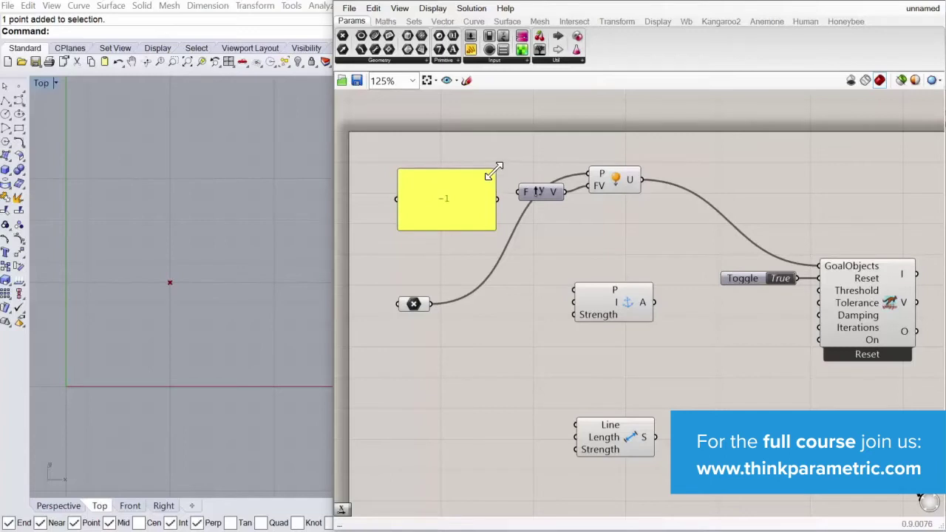
drag(494, 170, 521, 192)
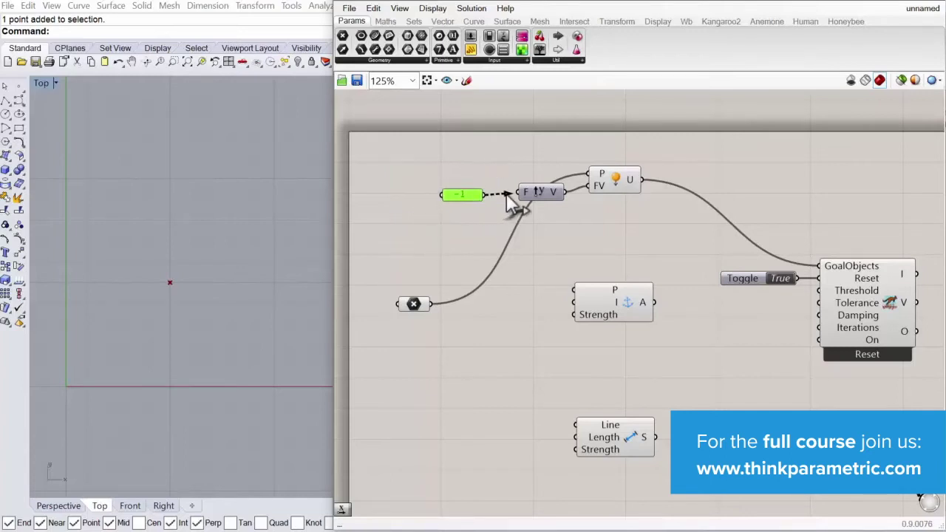
drag(462, 196, 474, 193)
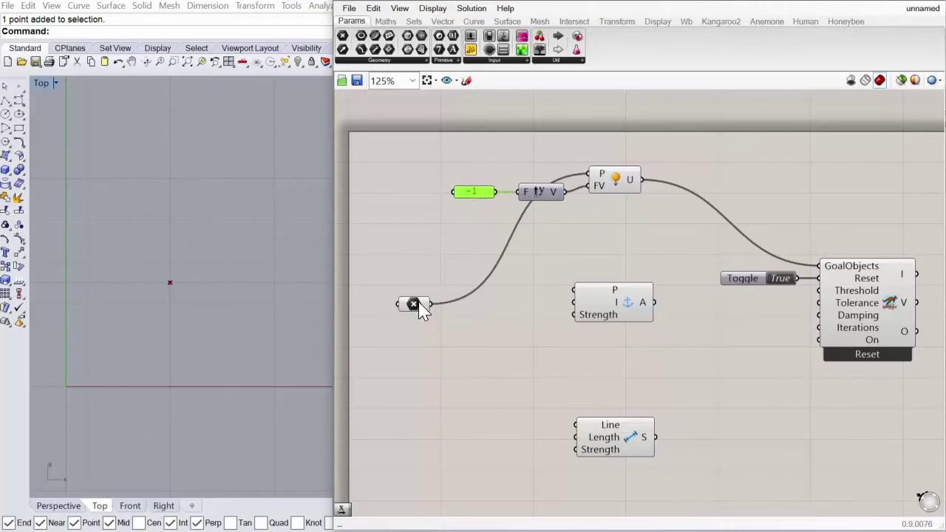
drag(422, 308, 409, 310)
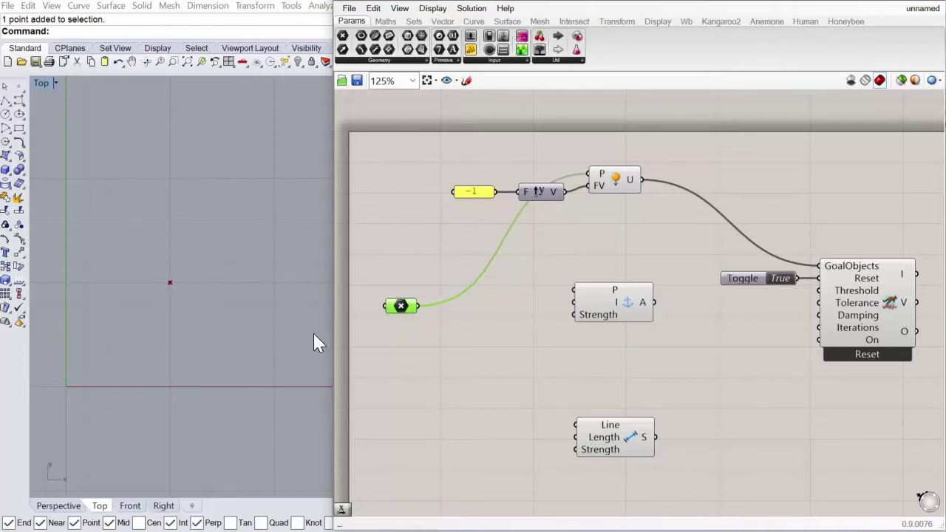
Widen the Rhino viewport and turn off preview for the selected goal components.
drag(330, 272, 421, 274)
scroll(498, 272, down, 2)
drag(680, 164, 480, 444)
right_click(528, 134)
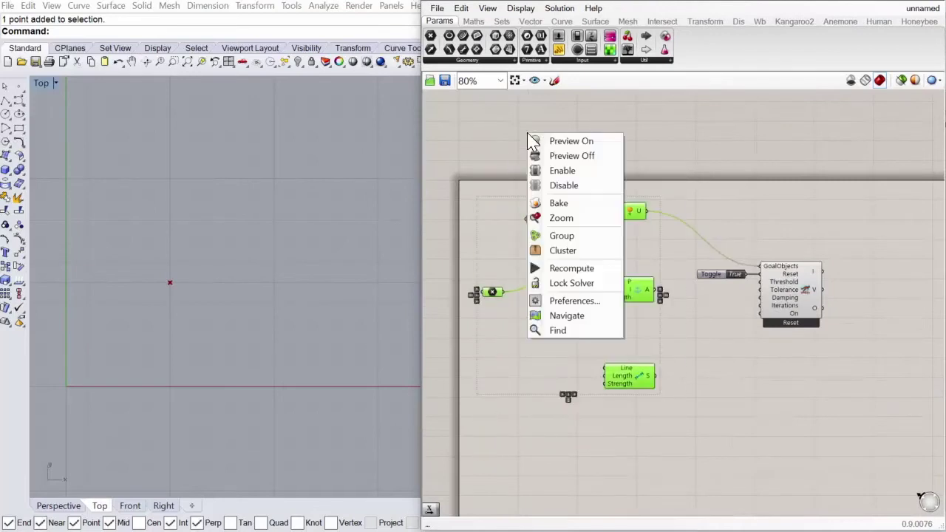
click(581, 155)
click(706, 342)
scroll(741, 299, up, 1)
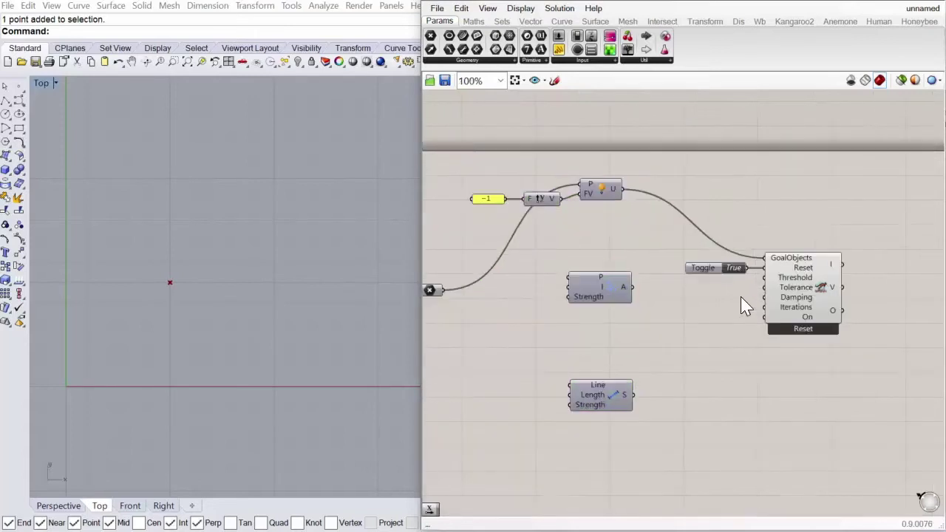
Run the Kangaroo solver briefly, then put it back into reset.
click(735, 269)
click(730, 269)
scroll(226, 279, down, 2)
scroll(226, 279, down, 4)
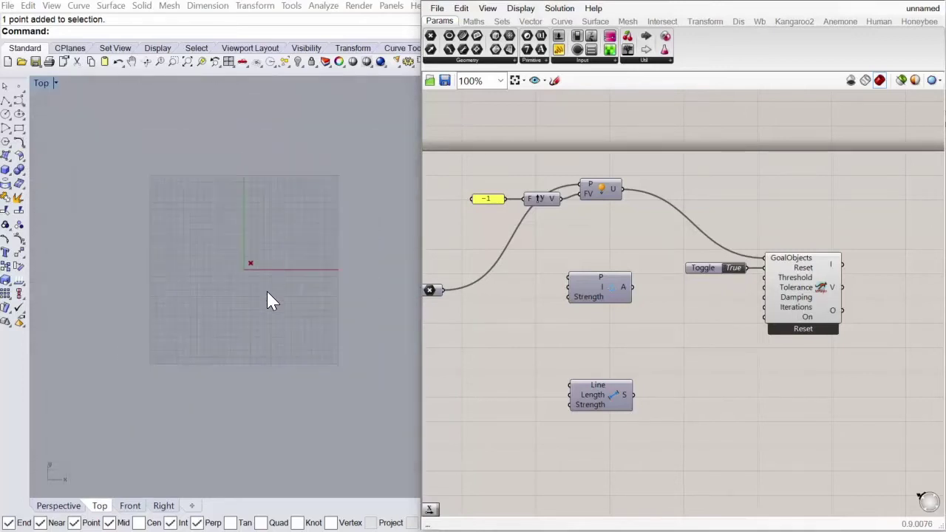
scroll(265, 291, down, 1)
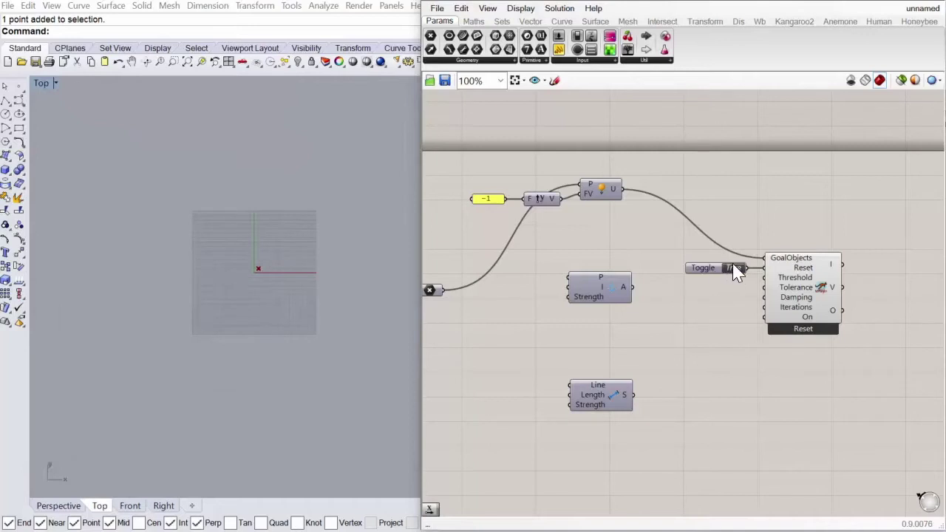
Rerun the pendulum simulation and reset it, framing the point in the Top view.
right_drag(245, 361, 235, 229)
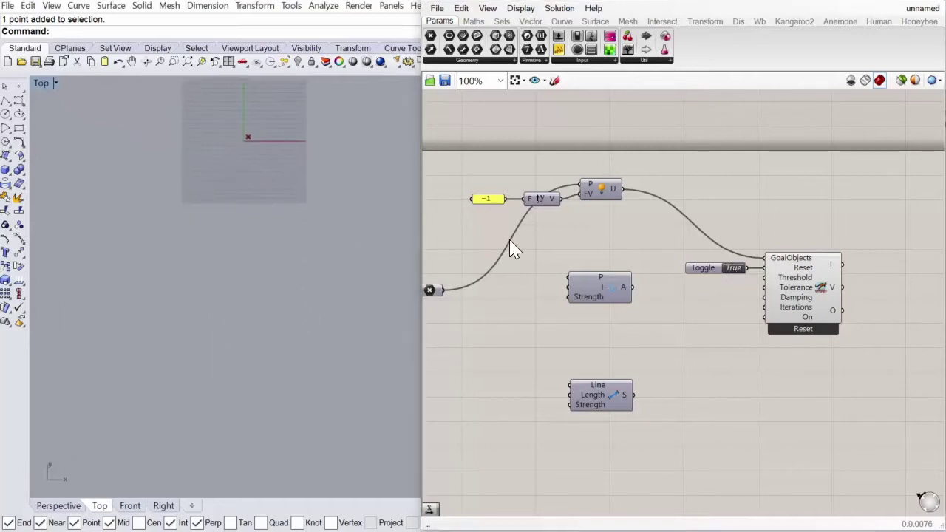
click(739, 269)
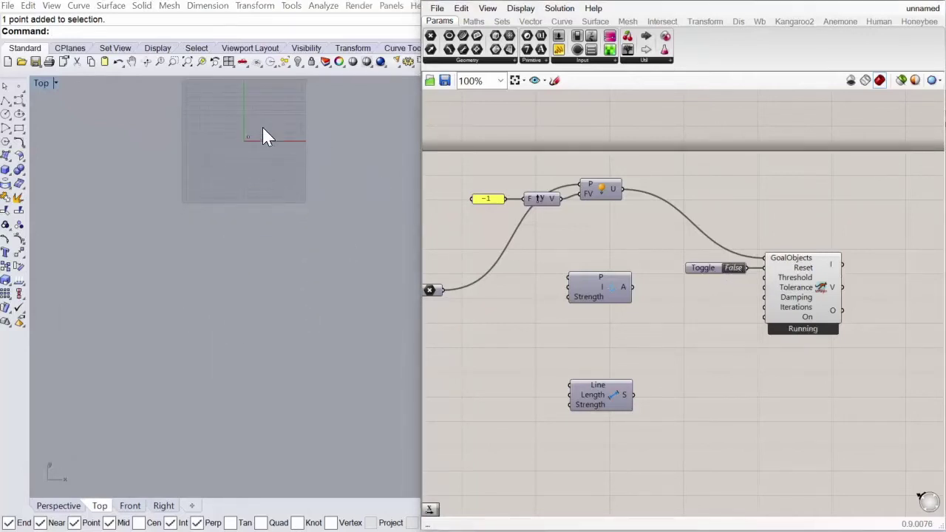
click(739, 269)
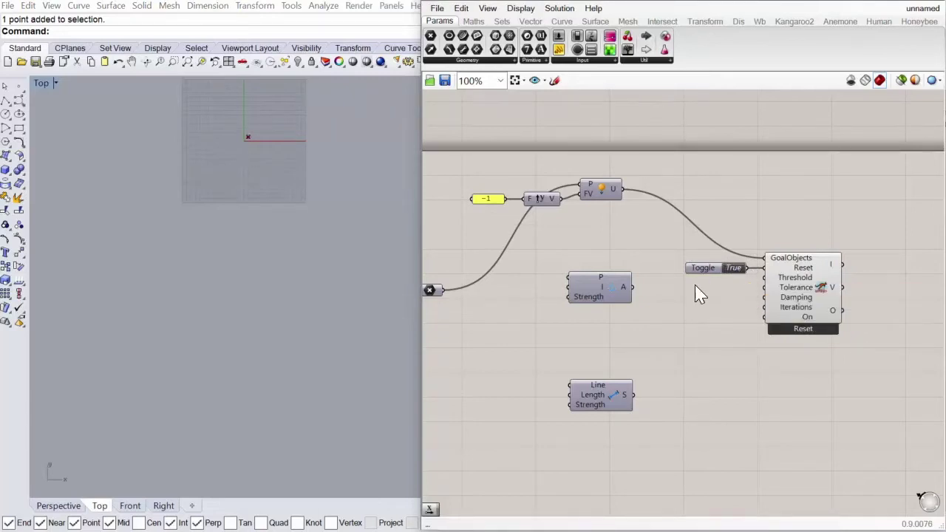
scroll(297, 219, up, 6)
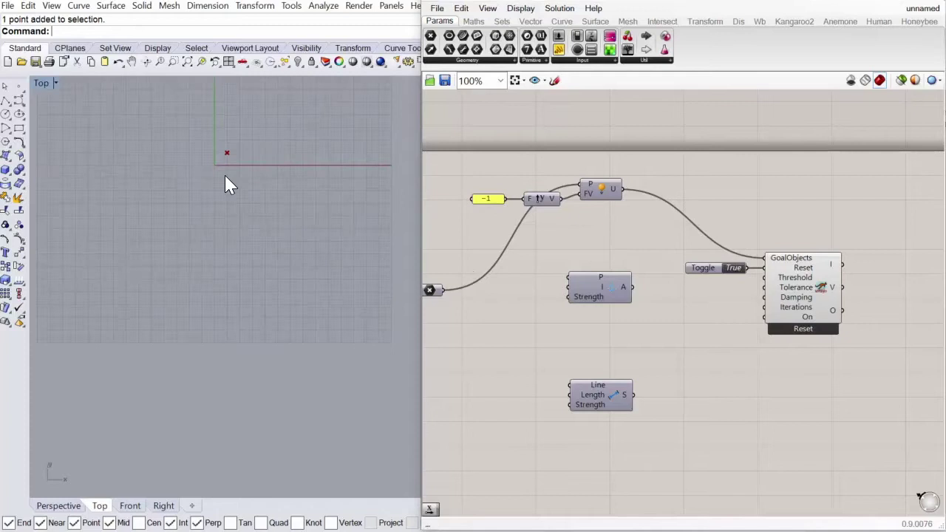
right_drag(422, 157, 240, 232)
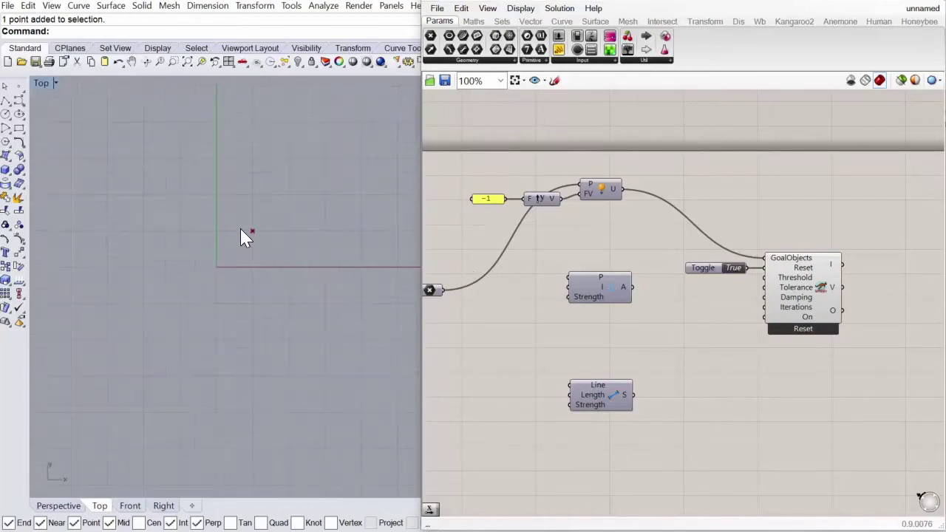
scroll(241, 232, up, 3)
Set the Kangaroo solver's Iterations input to 1 and commit the change.
right_drag(722, 308, 702, 325)
scroll(806, 317, up, 5)
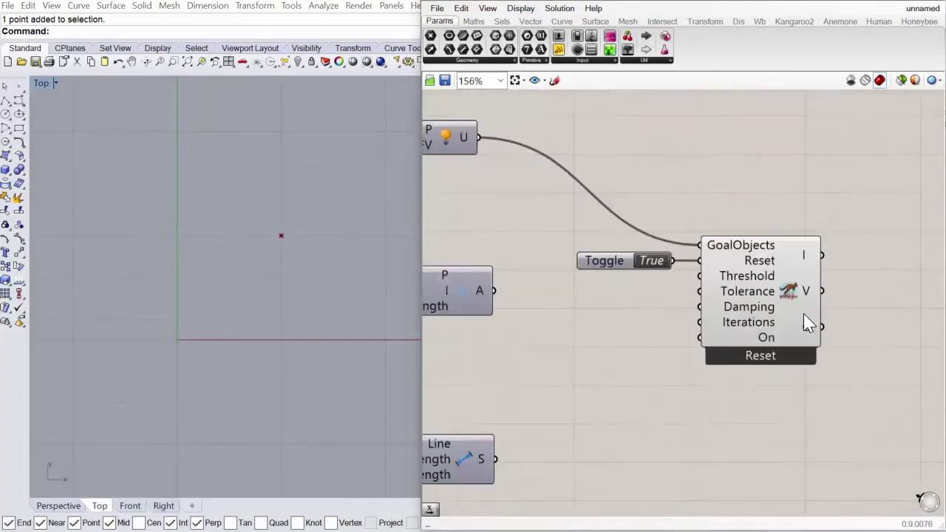
scroll(768, 303, down, 1)
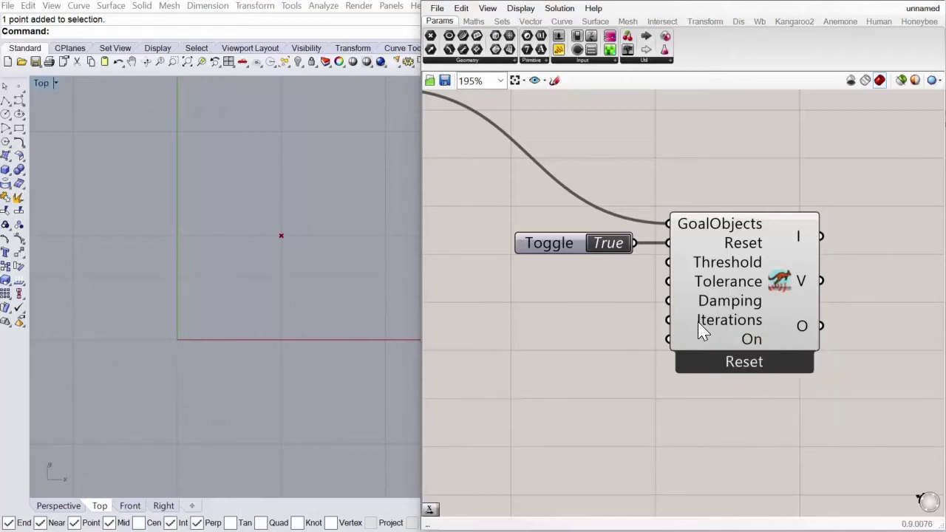
mouse_move(698, 322)
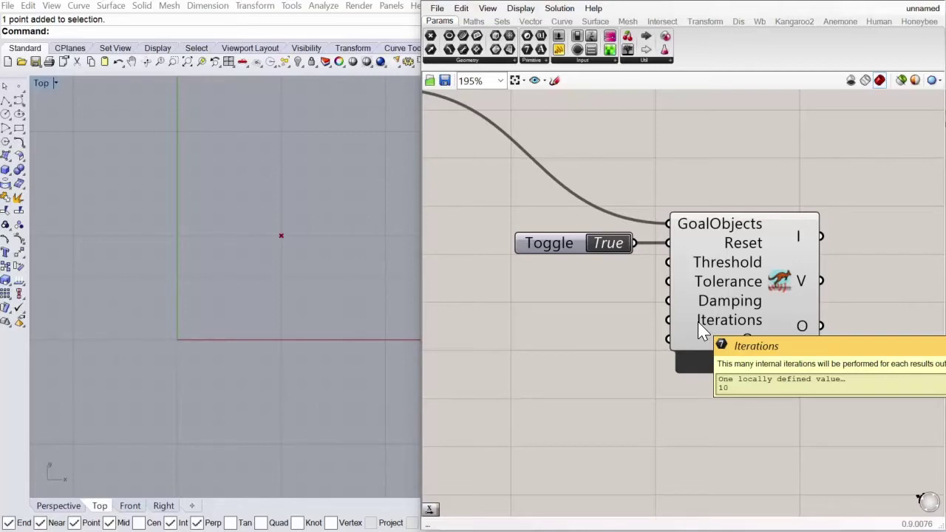
right_click(702, 330)
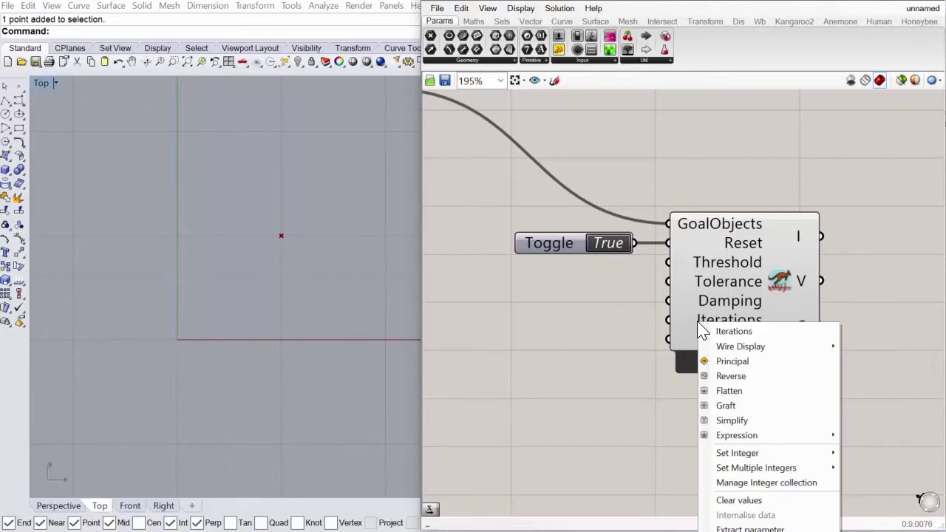
mouse_move(795, 455)
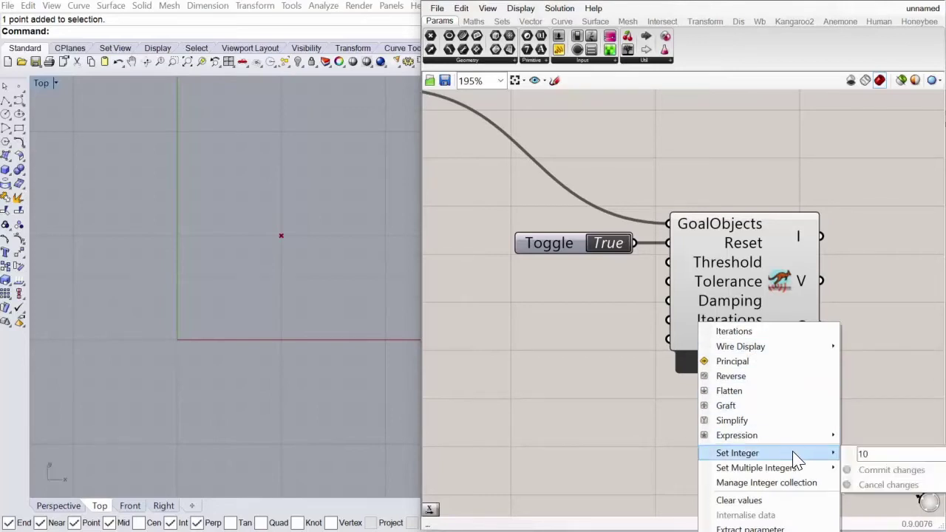
click(857, 452)
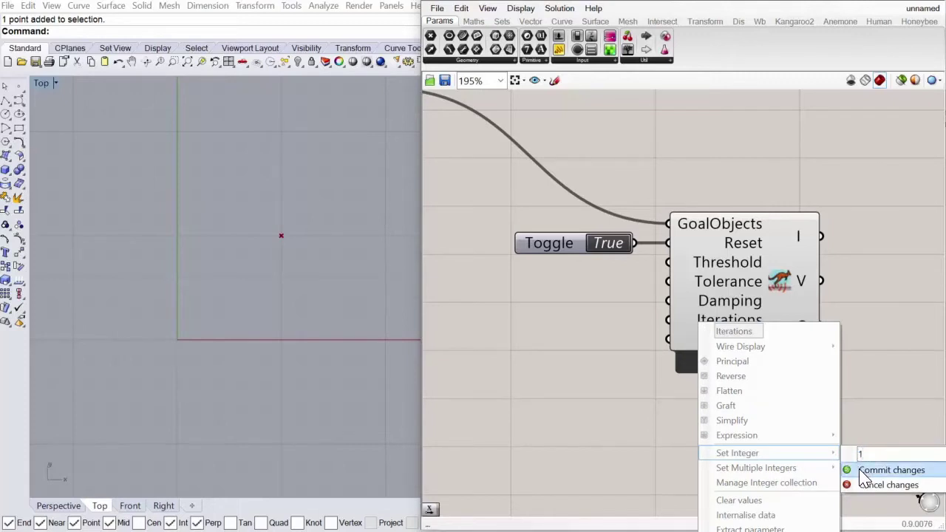
click(852, 471)
Run the simulation briefly with one iteration, then reset it.
right_drag(377, 312, 301, 226)
scroll(302, 226, down, 2)
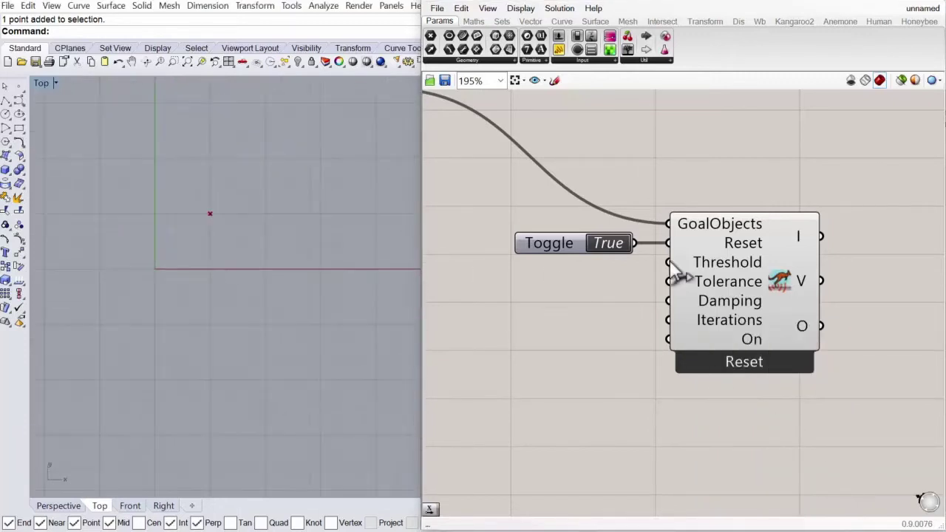
double_click(620, 253)
double_click(619, 253)
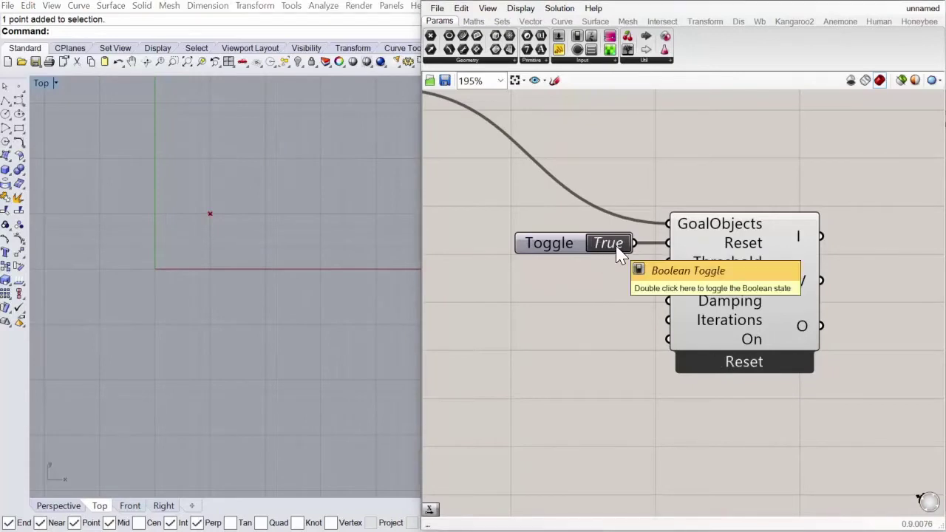
Change the force value panel from -1 to -.1.
right_drag(696, 158, 776, 183)
scroll(776, 178, down, 2)
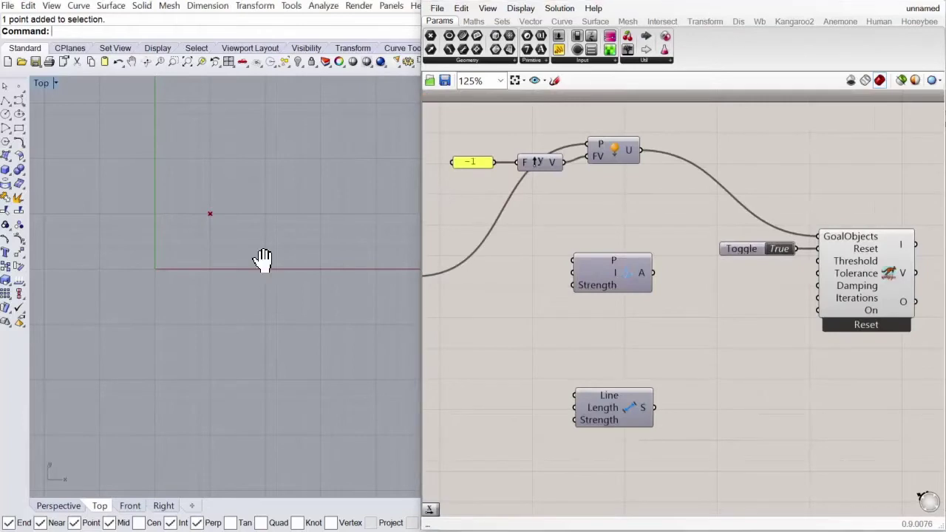
right_drag(217, 245, 227, 218)
scroll(226, 214, up, 3)
right_drag(516, 198, 633, 222)
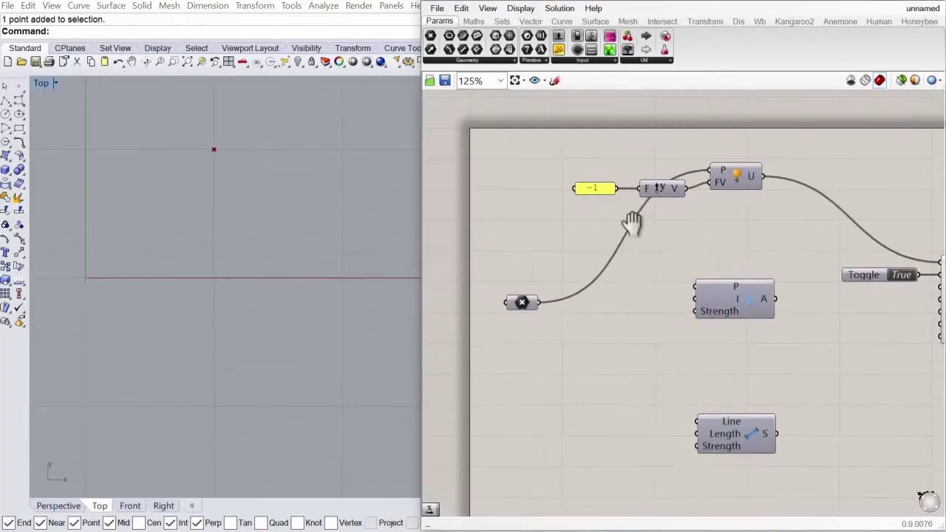
scroll(591, 214, up, 4)
scroll(518, 267, down, 3)
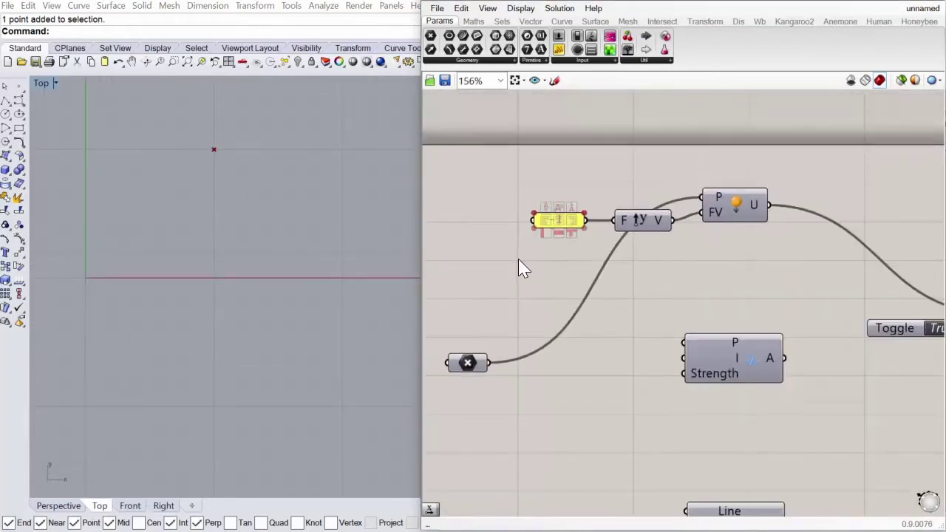
double_click(568, 221)
click(521, 141)
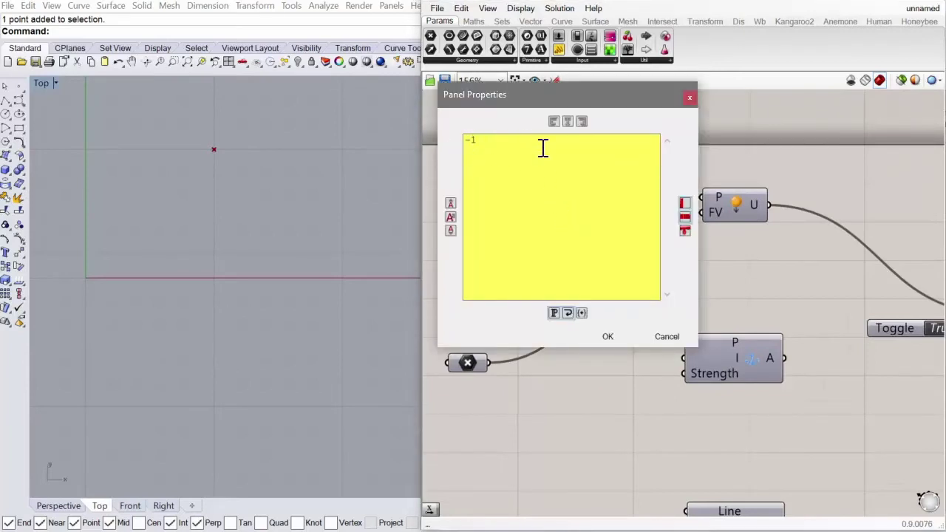
key(Left)
text(.)
click(614, 337)
Run the simulation with the -.1 force, then reset it.
scroll(565, 251, down, 3)
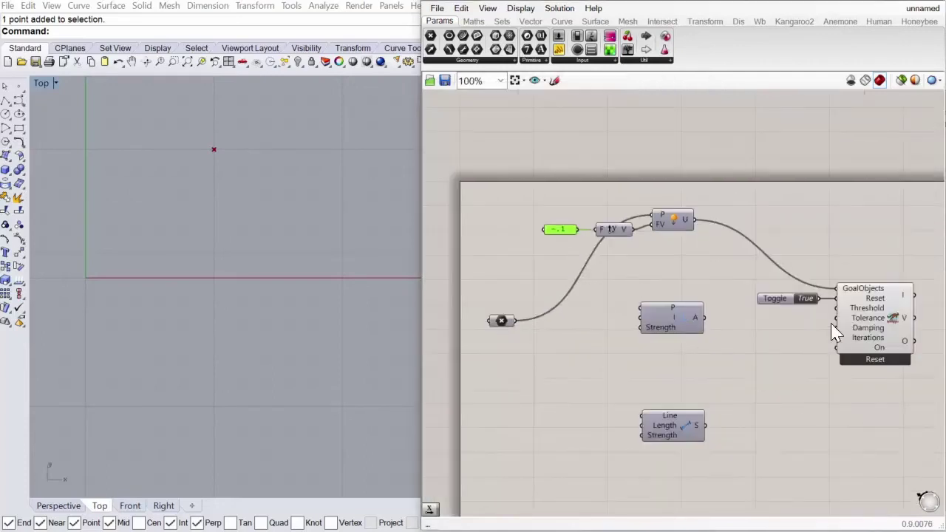
right_drag(274, 242, 260, 222)
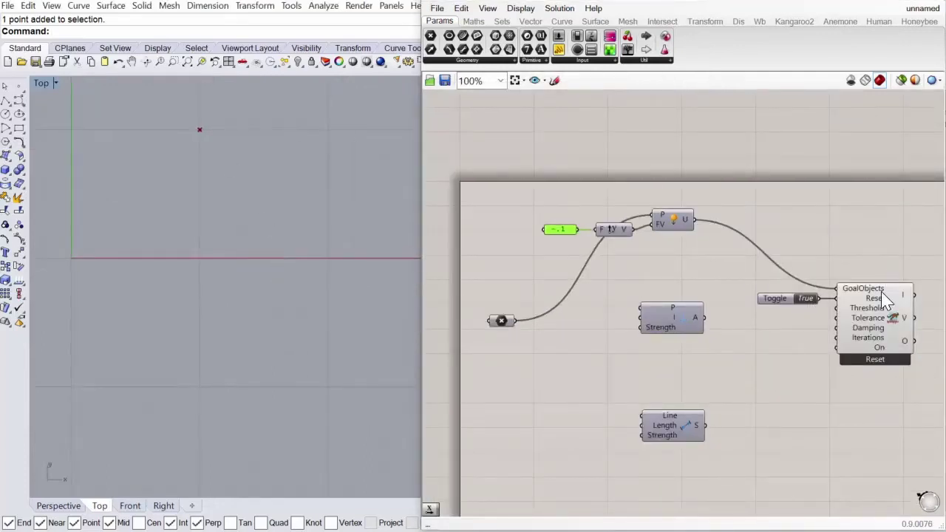
click(808, 300)
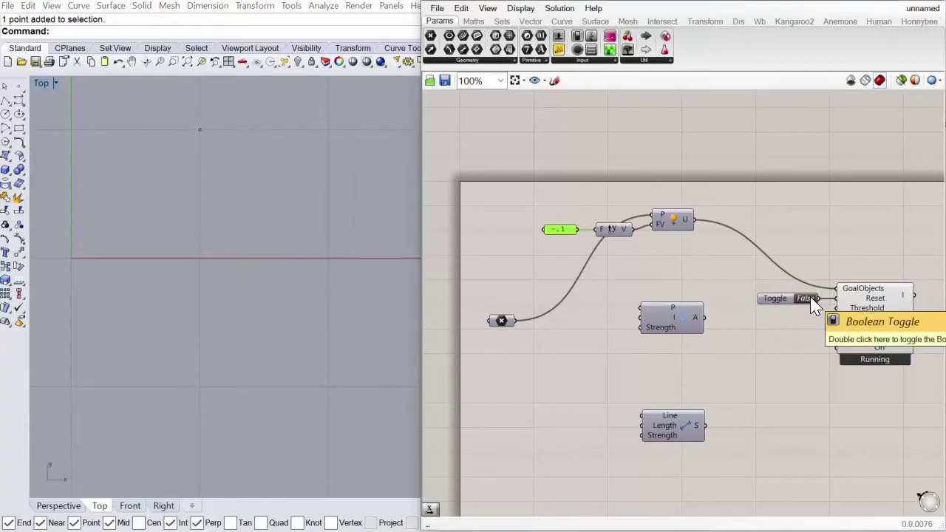
click(807, 299)
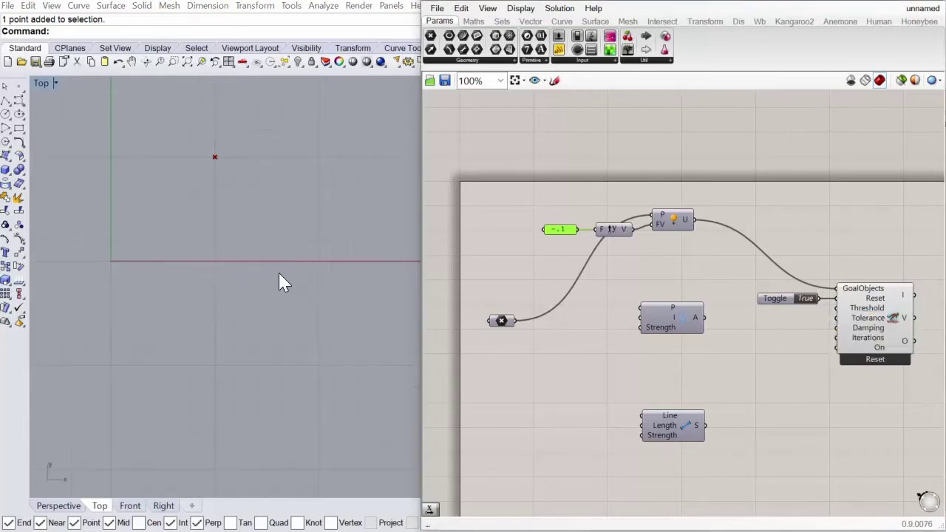
Edit the panel to -.01 and run the simulation so the point falls slowly.
double_click(560, 229)
click(478, 150)
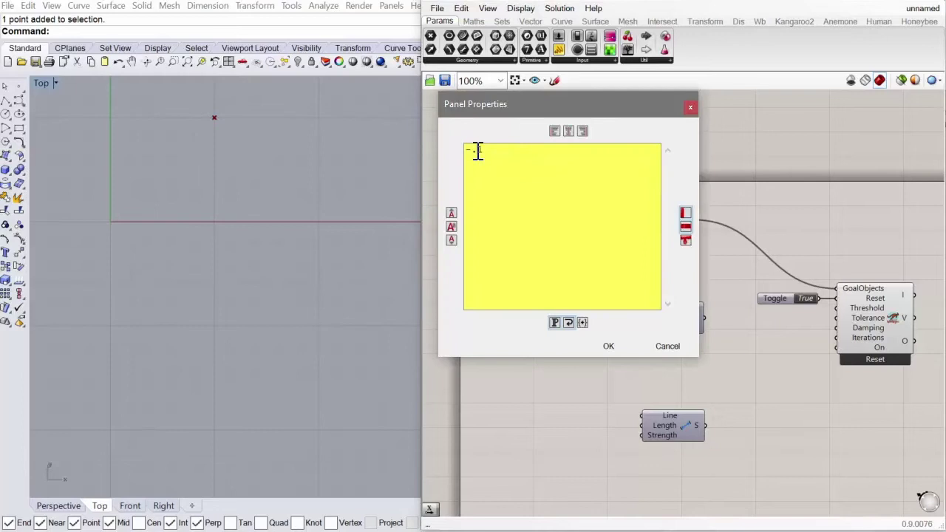
text(01)
click(608, 346)
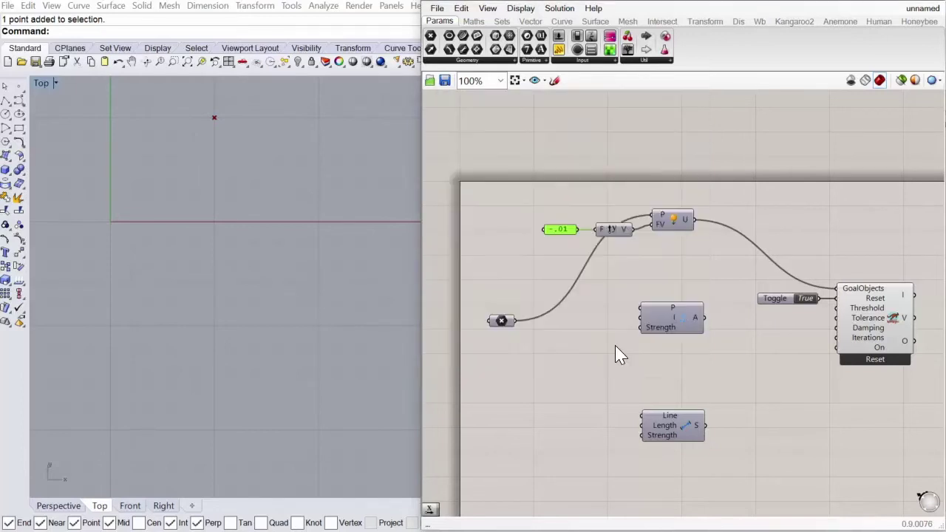
click(805, 298)
Reset the simulation and remove the minus sign so the force panel reads .01.
click(829, 329)
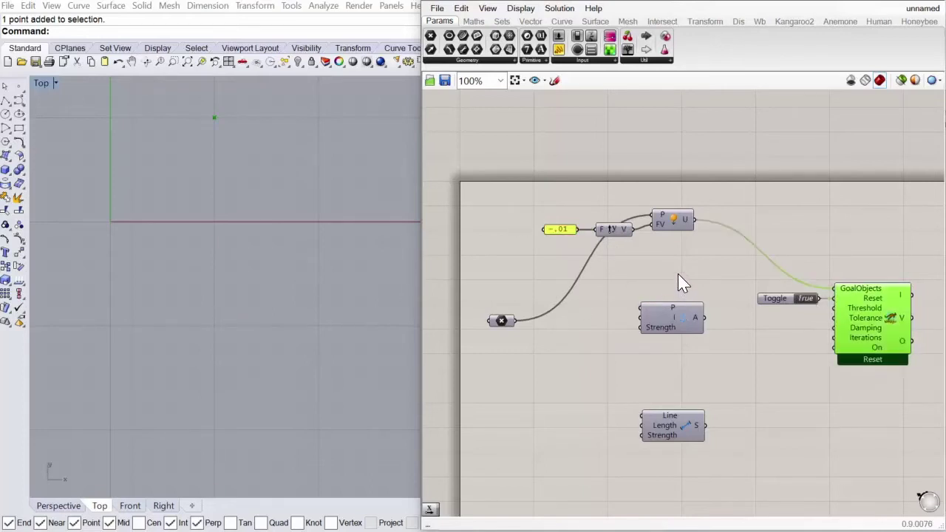
right_drag(234, 159, 284, 252)
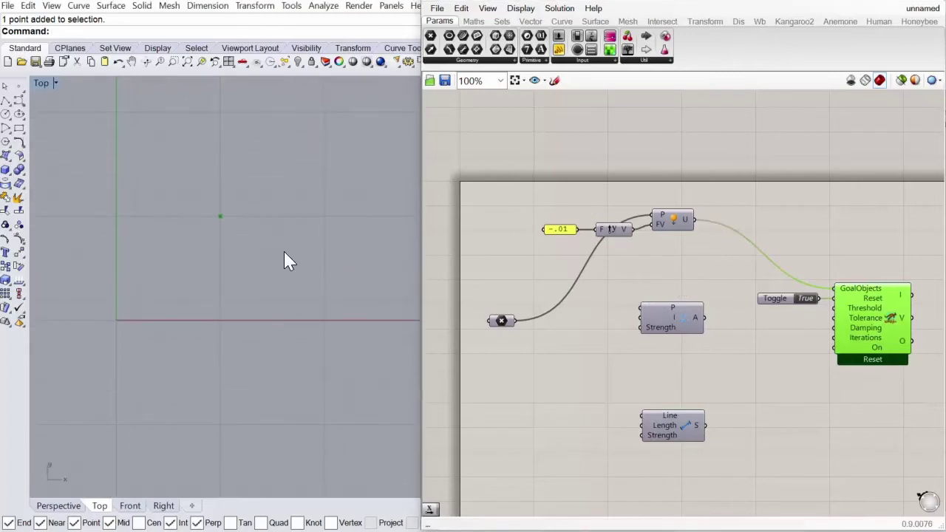
right_drag(251, 166, 316, 227)
right_drag(550, 263, 591, 302)
scroll(609, 280, up, 4)
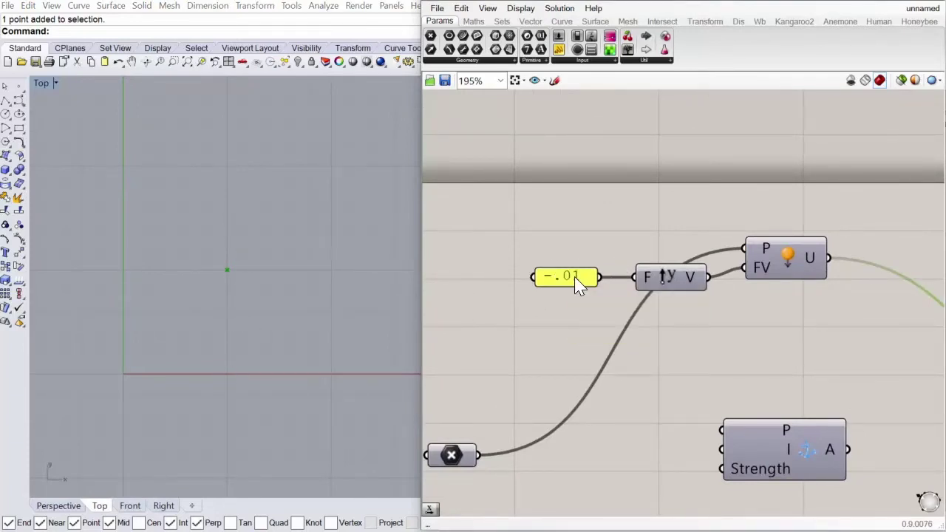
double_click(560, 288)
click(451, 202)
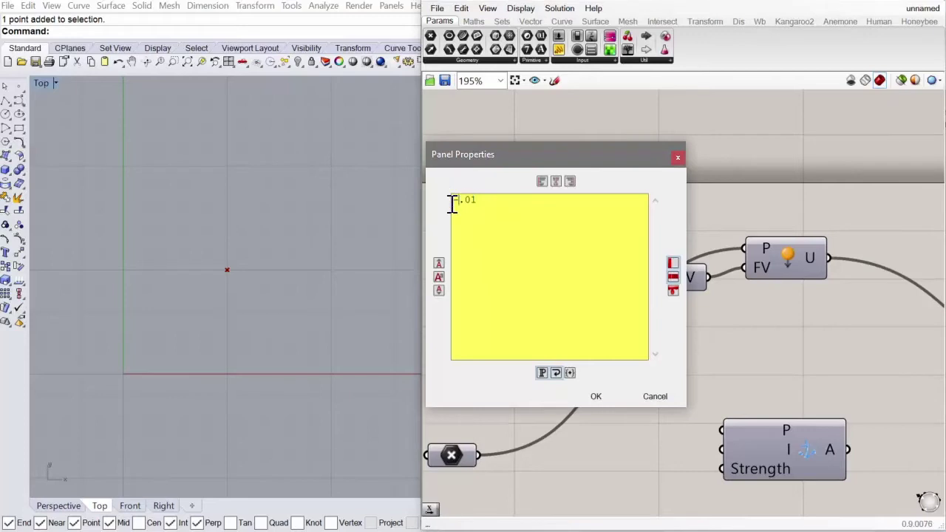
key(Delete)
click(595, 396)
Run the simulation with the upward .01 force and recentre the point in the Top view.
scroll(629, 346, down, 5)
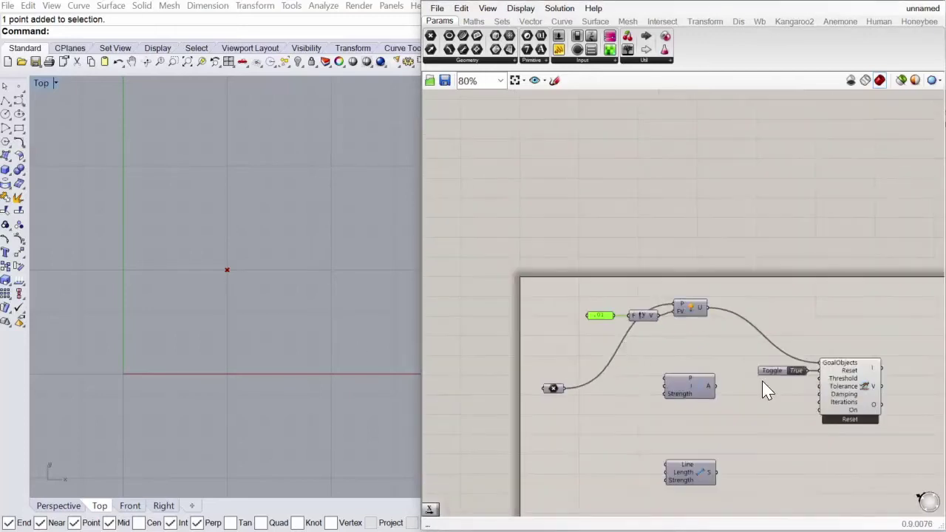
double_click(797, 371)
scroll(326, 373, down, 5)
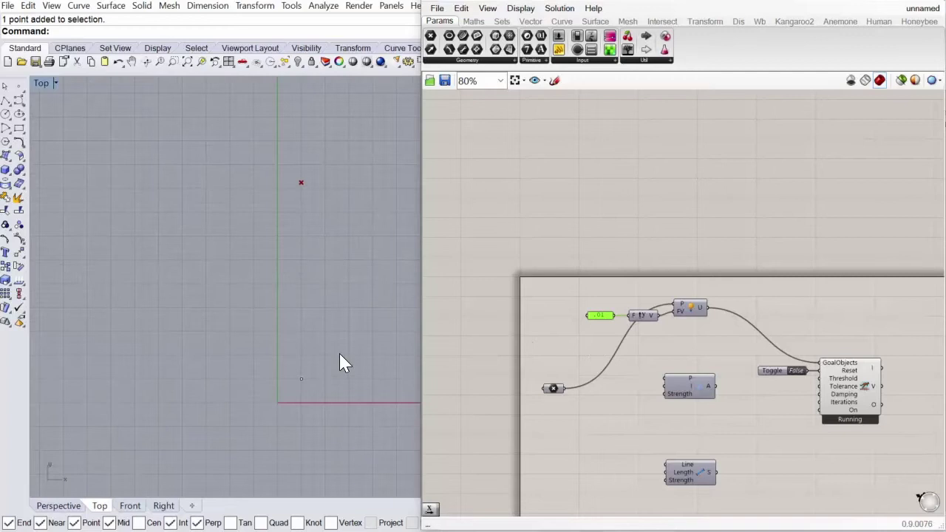
scroll(344, 328, up, 4)
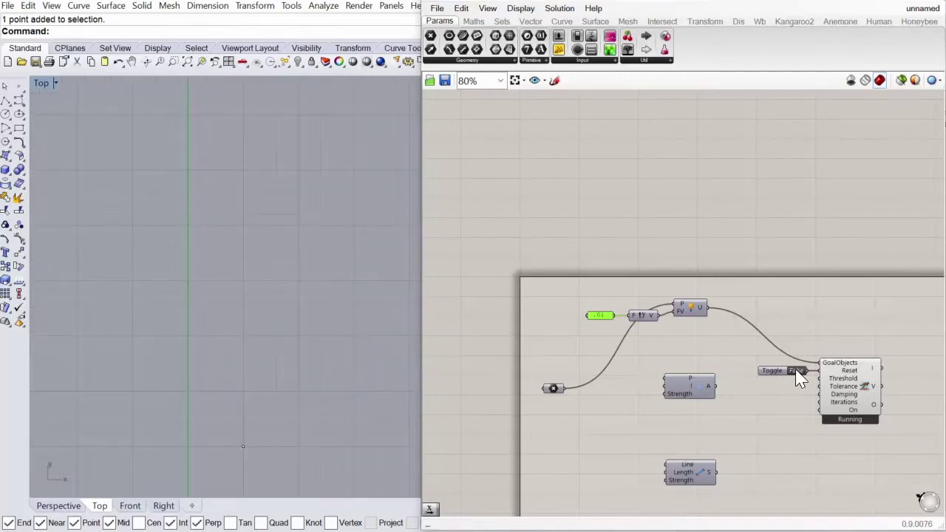
scroll(729, 355, up, 2)
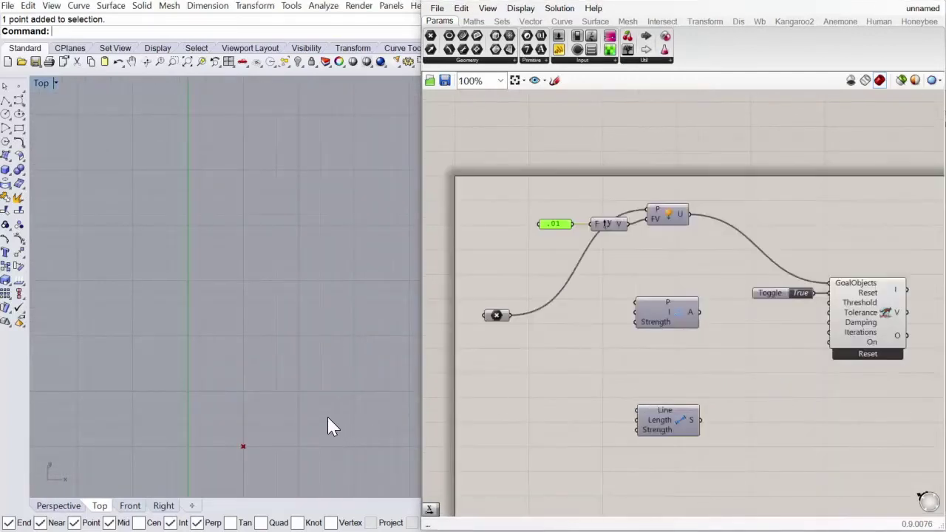
right_drag(329, 418, 303, 166)
scroll(576, 231, up, 2)
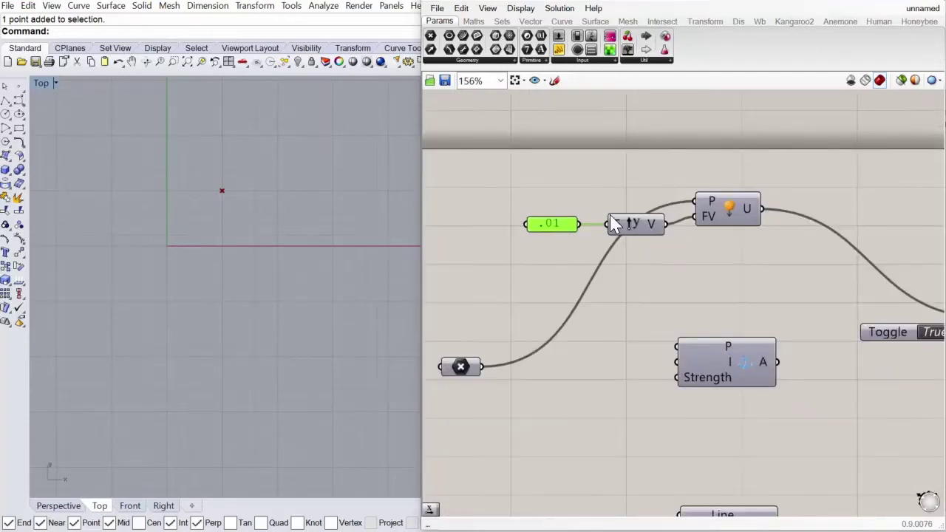
click(644, 224)
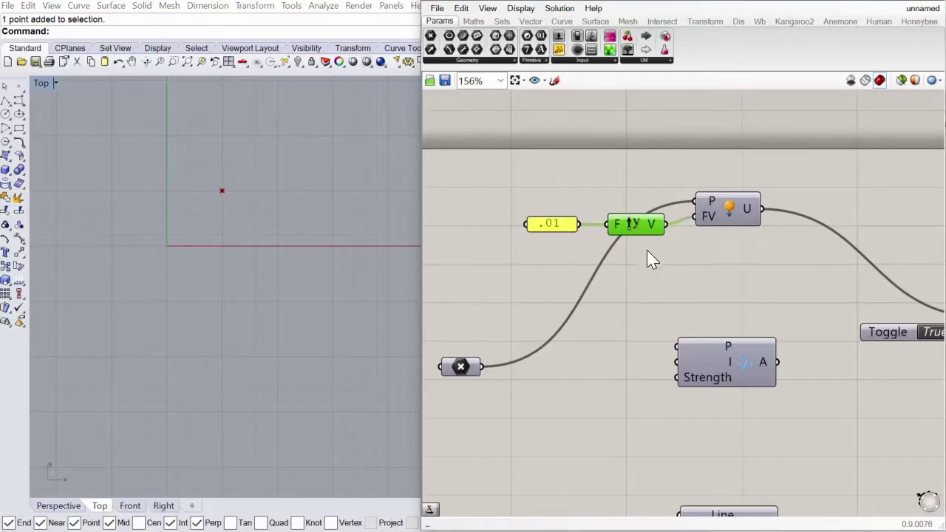
right_drag(334, 299, 285, 328)
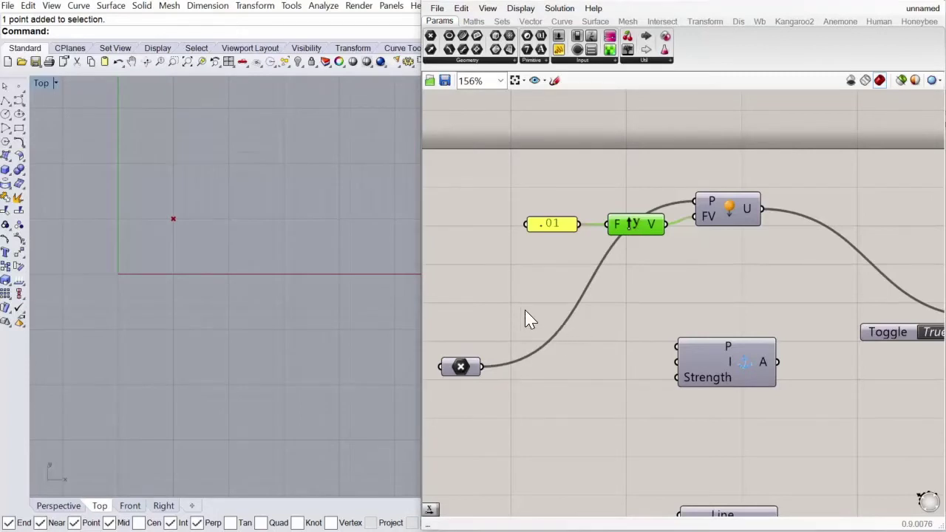
scroll(526, 318, down, 3)
scroll(842, 337, up, 3)
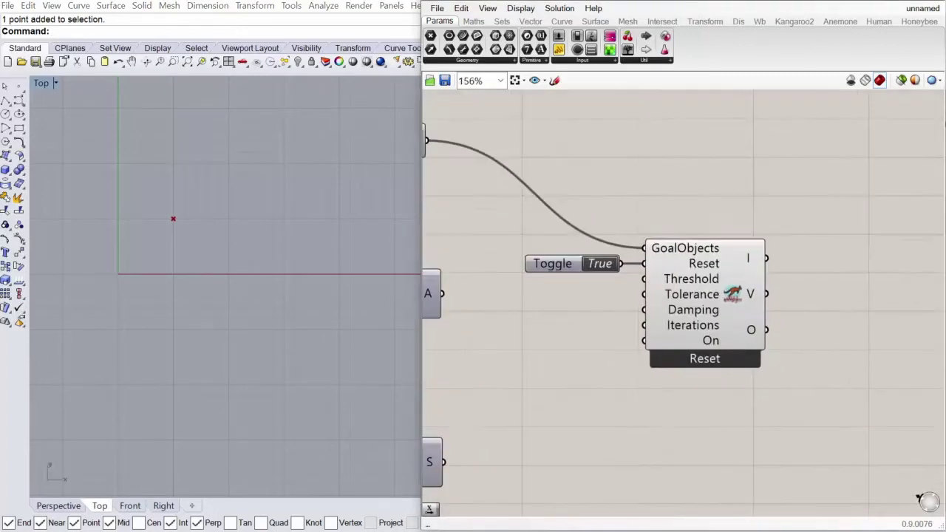
right_drag(855, 348, 766, 342)
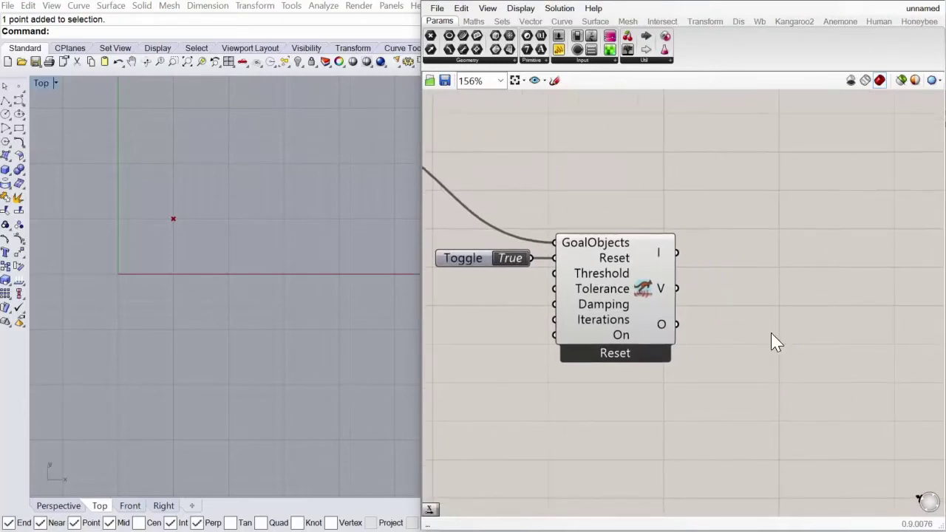
scroll(791, 329, down, 3)
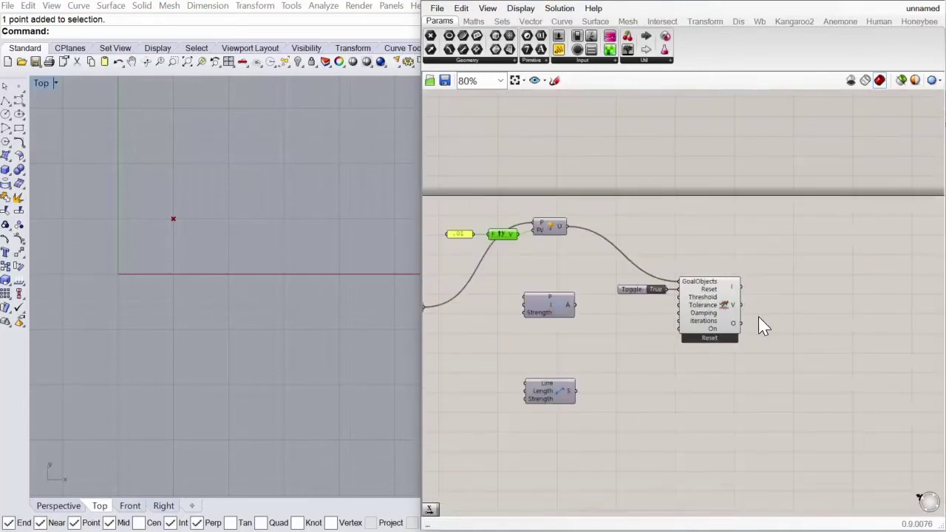
scroll(830, 325, up, 5)
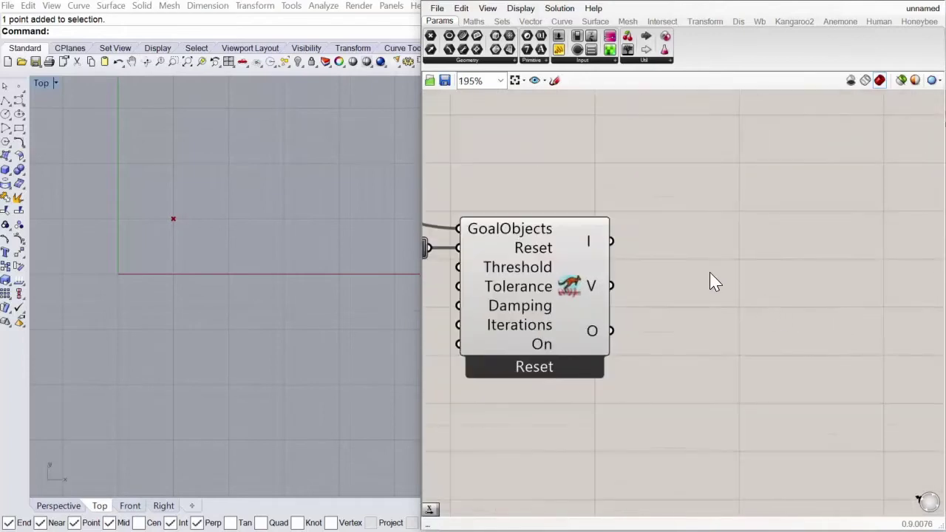
right_drag(709, 280, 792, 299)
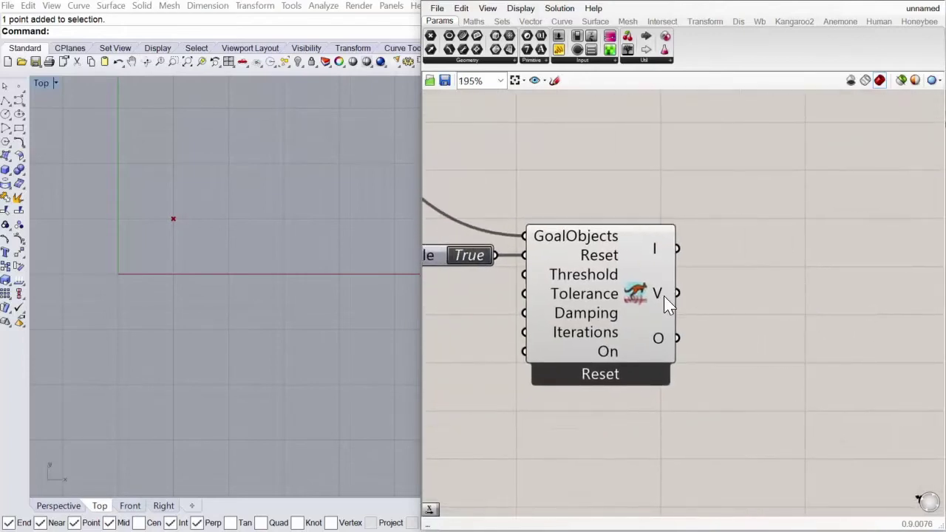
Add a Sphere component fed by the solver's V output beside the solver.
mouse_move(665, 303)
mouse_move(663, 341)
click(531, 22)
click(588, 22)
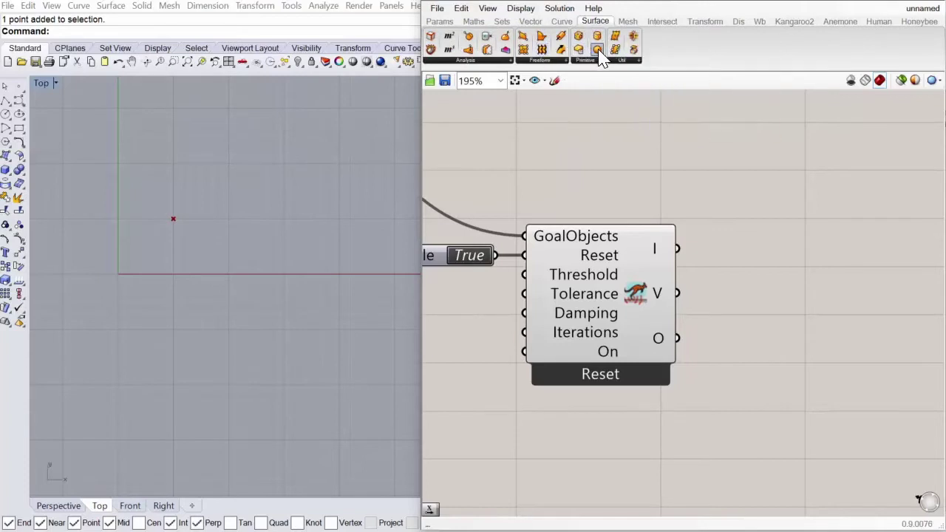
drag(600, 56, 842, 316)
drag(676, 293, 778, 303)
click(759, 389)
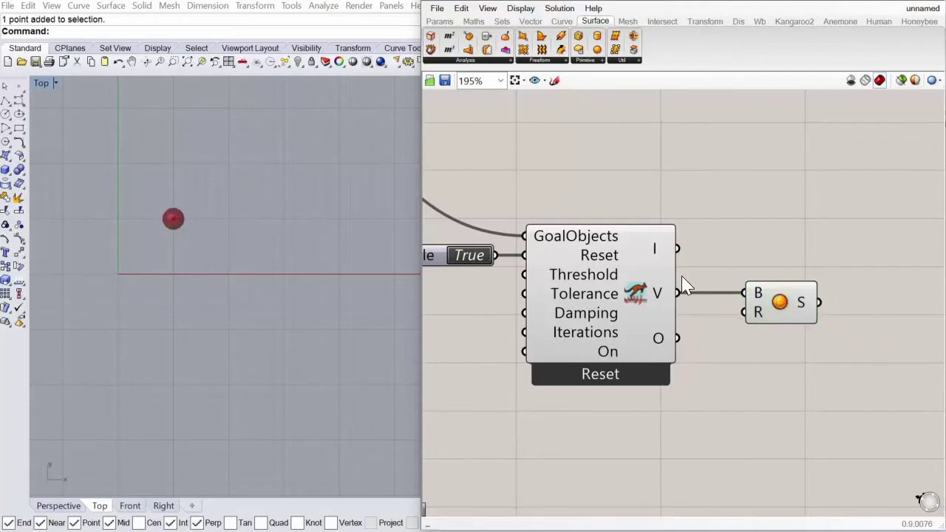
scroll(270, 300, down, 3)
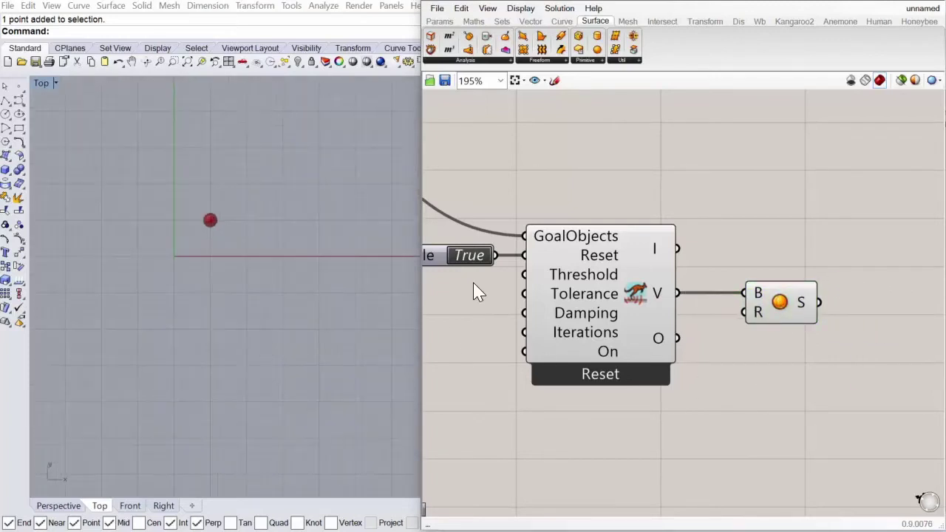
Run the solver briefly to lift the sphere, then reset it.
double_click(466, 255)
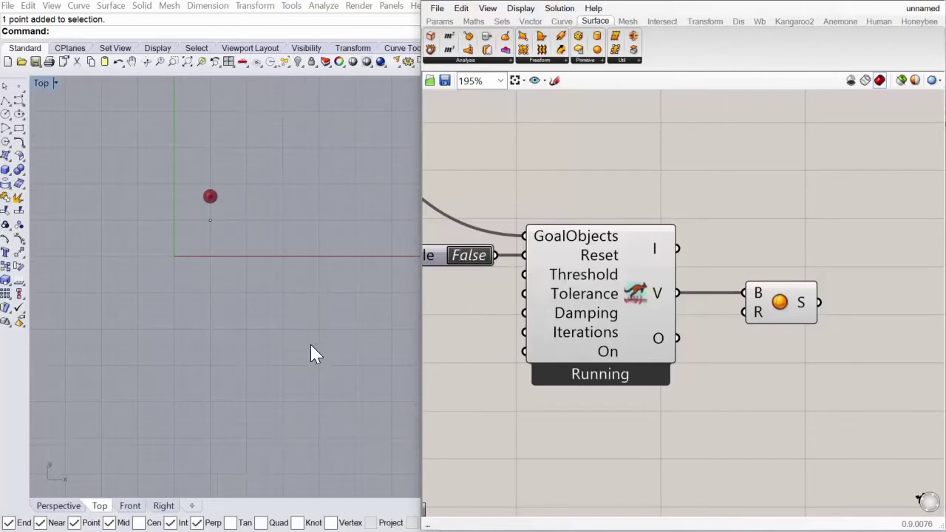
scroll(287, 370, down, 2)
scroll(284, 370, down, 1)
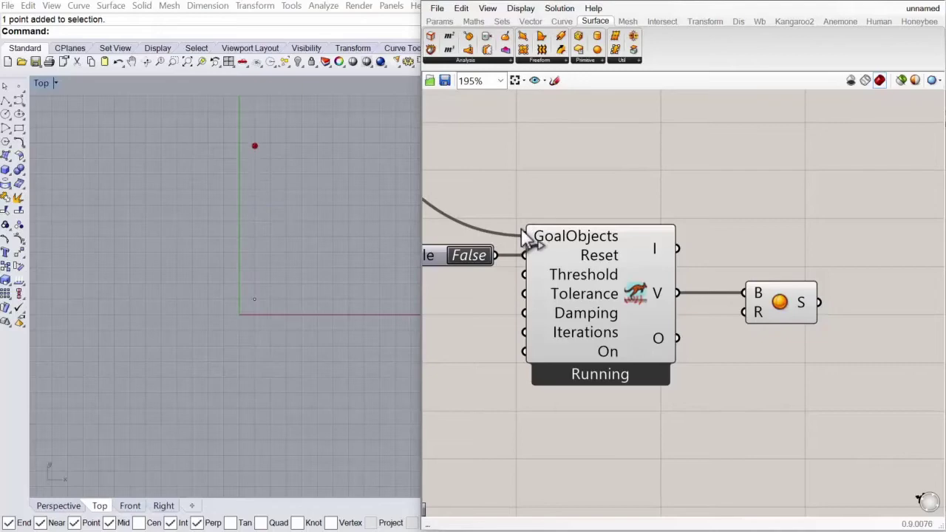
double_click(486, 256)
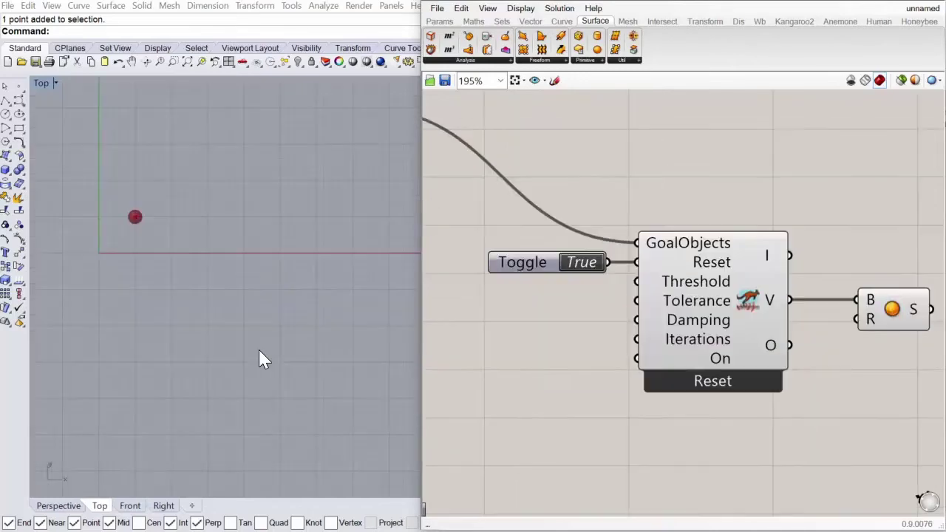
scroll(821, 336, down, 5)
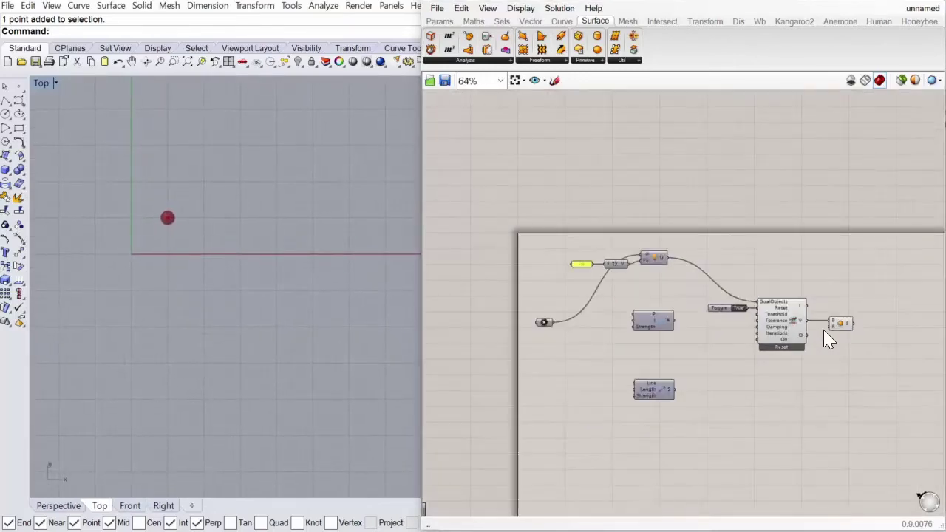
scroll(591, 348, up, 4)
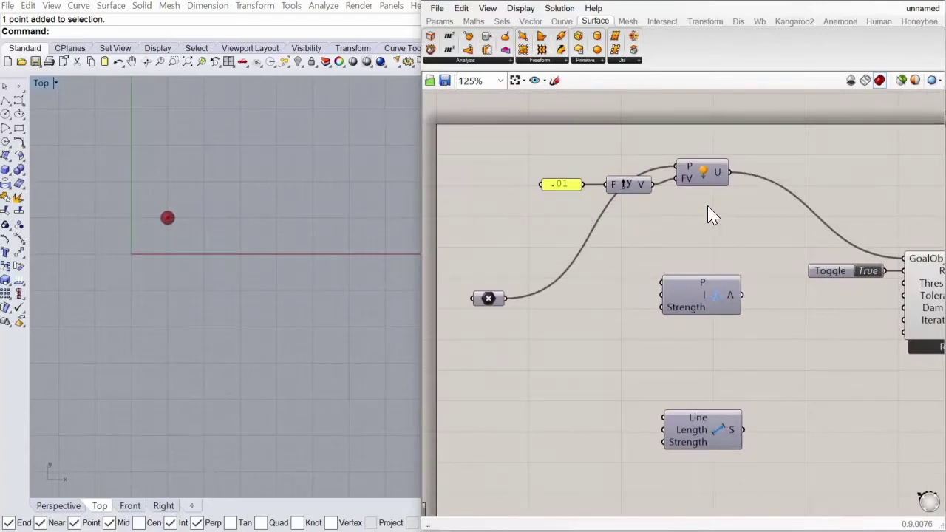
Place a new Rhino point to the right of the sphere in the Top view.
click(712, 174)
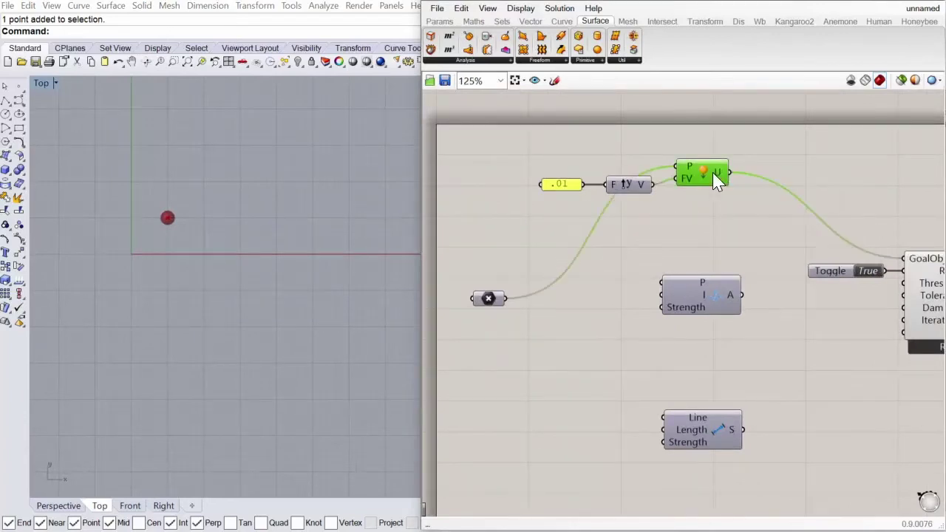
click(487, 299)
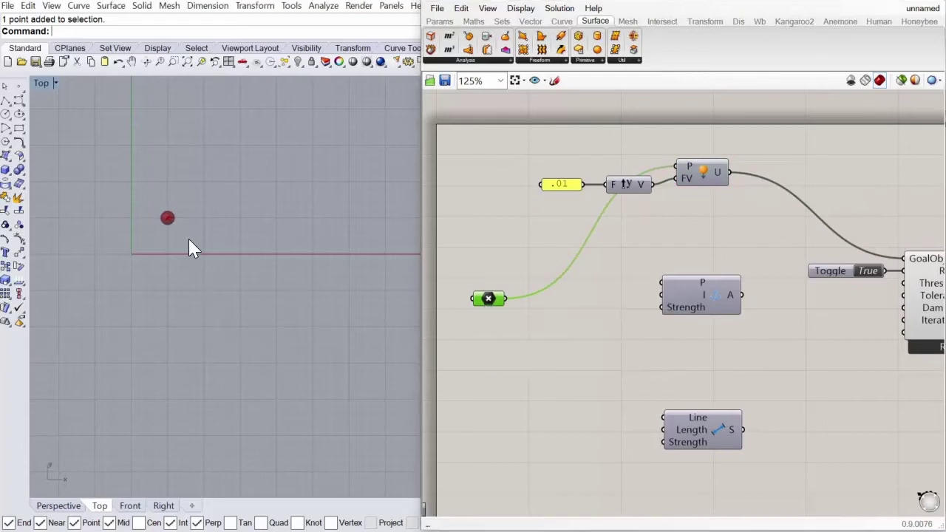
click(19, 87)
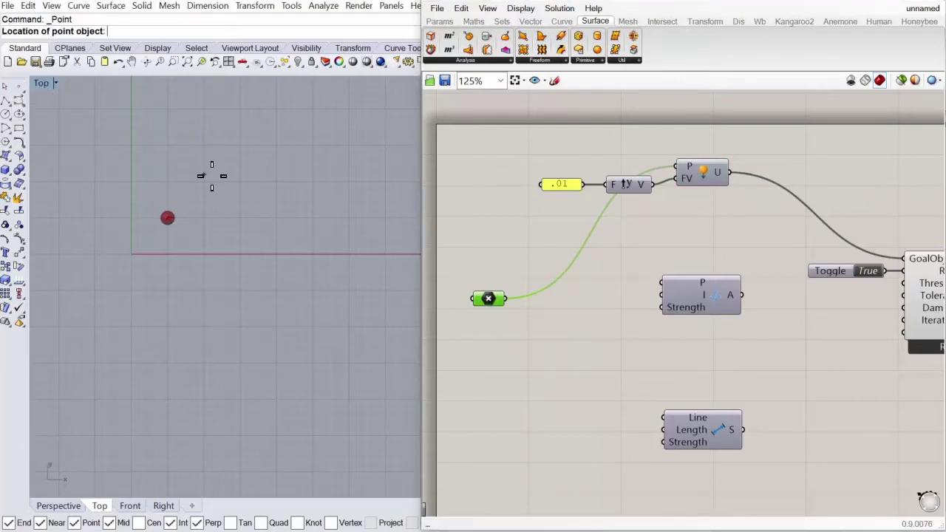
click(240, 218)
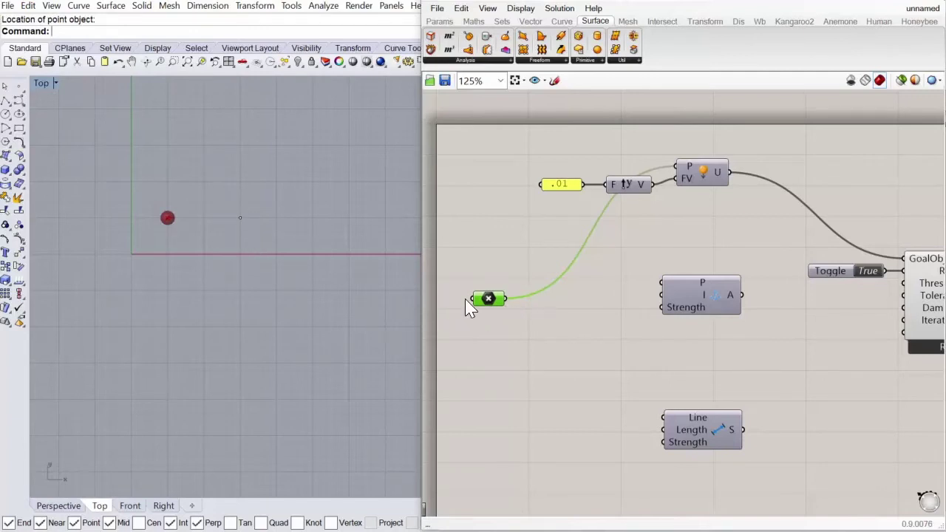
Duplicate the Point parameter below the original and set it to the new Rhino point.
drag(481, 306, 488, 356)
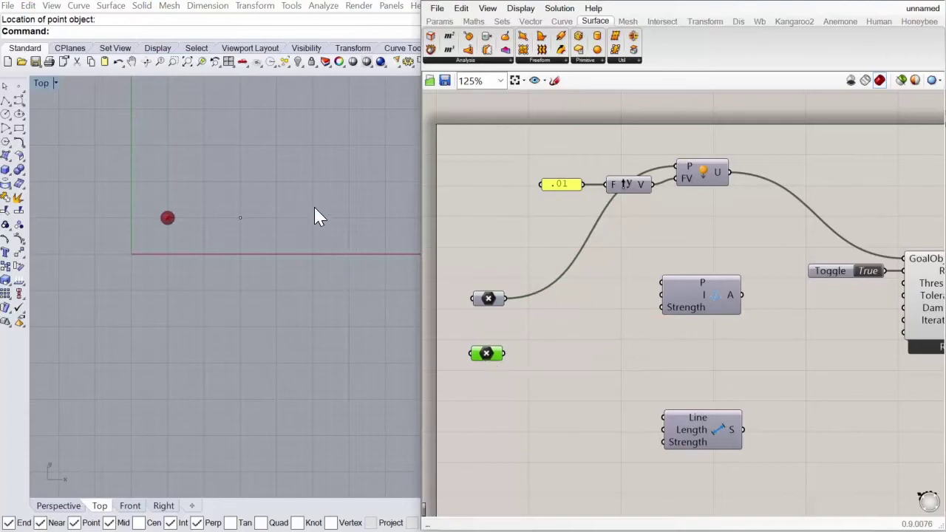
click(240, 217)
right_click(487, 358)
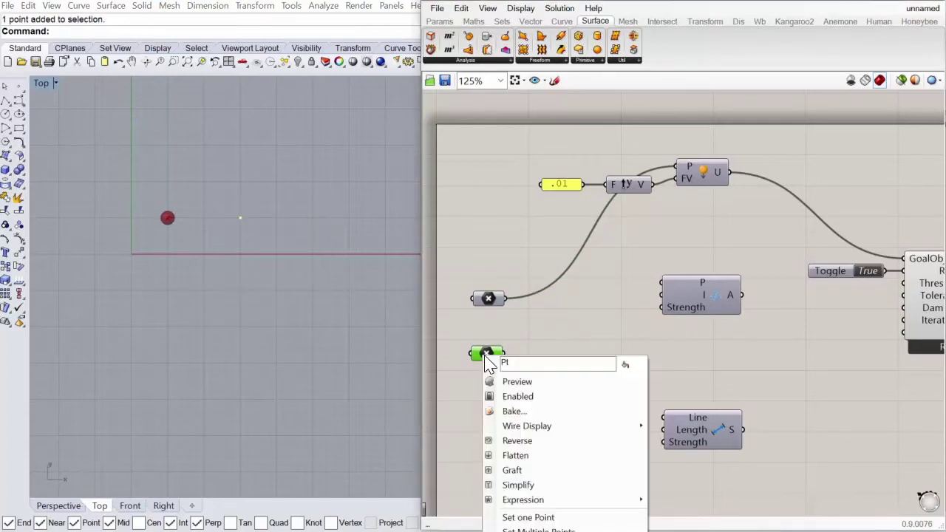
click(571, 519)
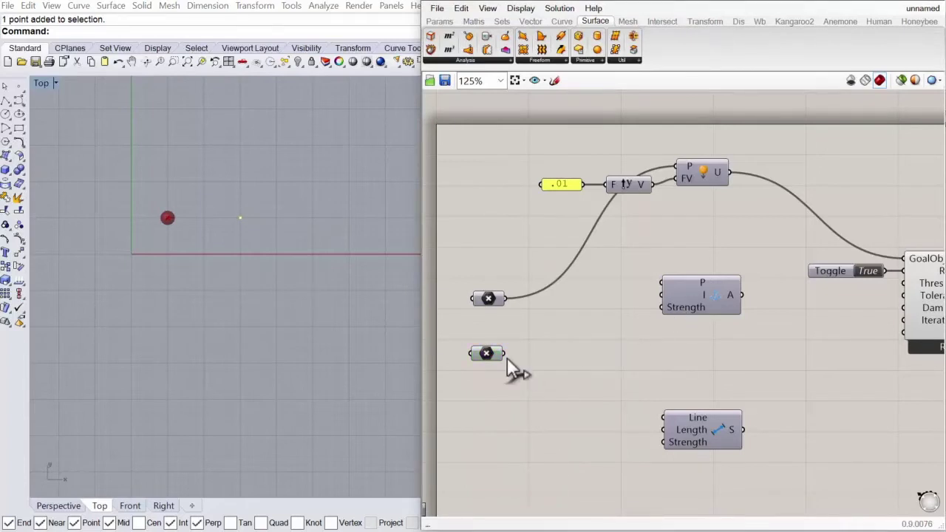
Connect the second Point parameter to the Unary goal's P input.
drag(505, 354, 678, 169)
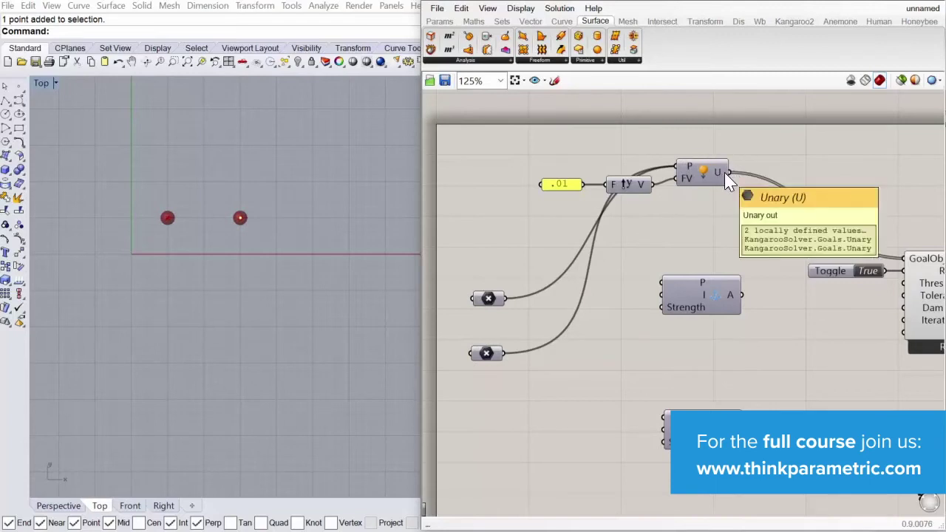
scroll(730, 252, down, 2)
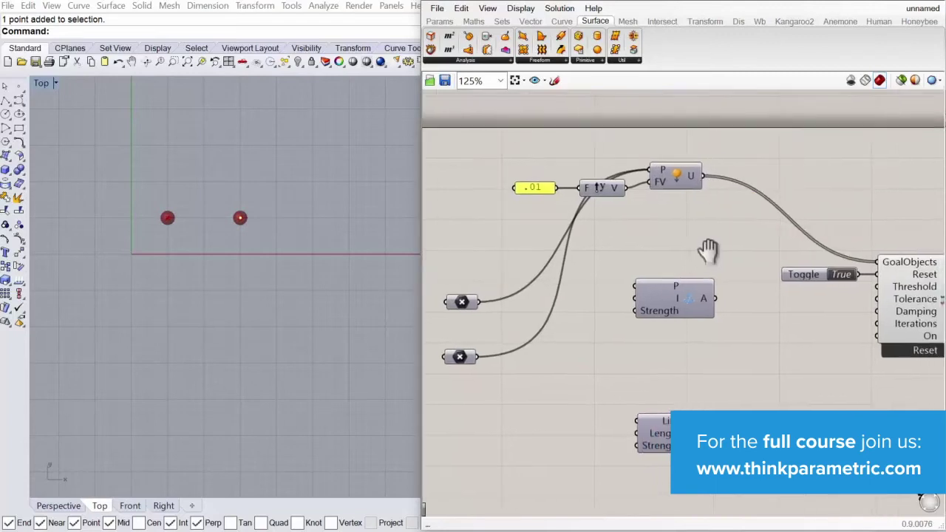
scroll(587, 342, down, 1)
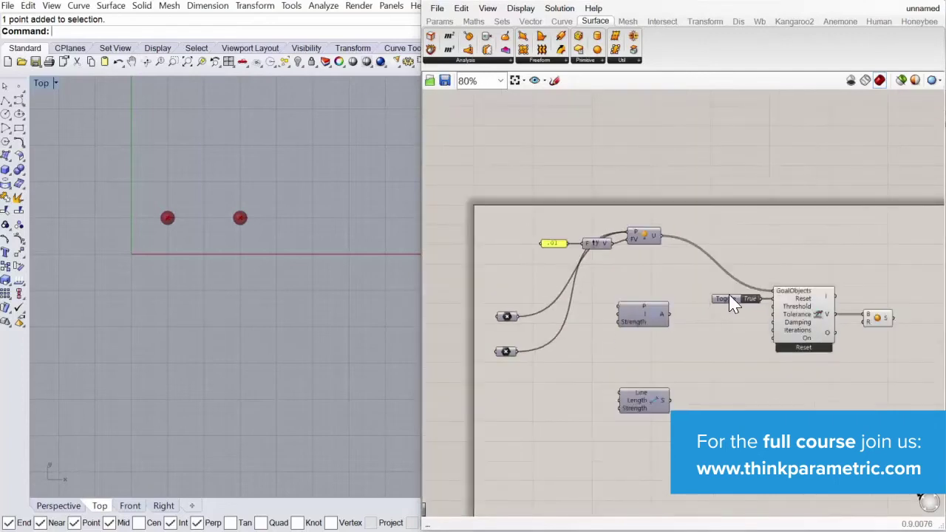
Run the solver to watch both points rise, then reset it.
double_click(749, 300)
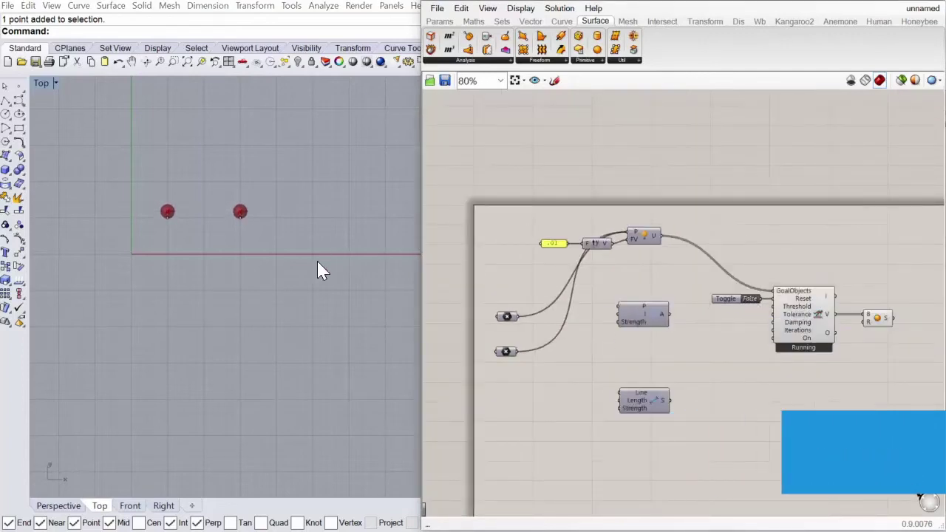
right_drag(284, 283, 285, 442)
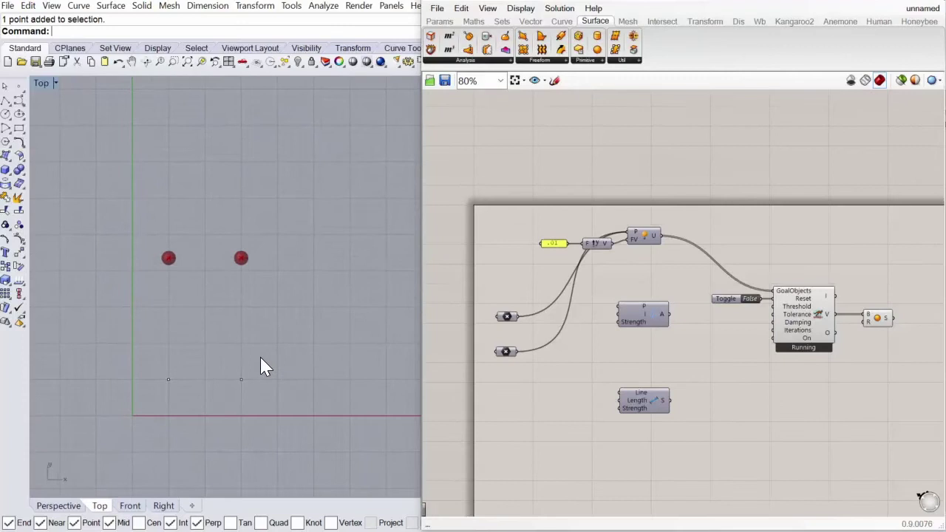
double_click(750, 300)
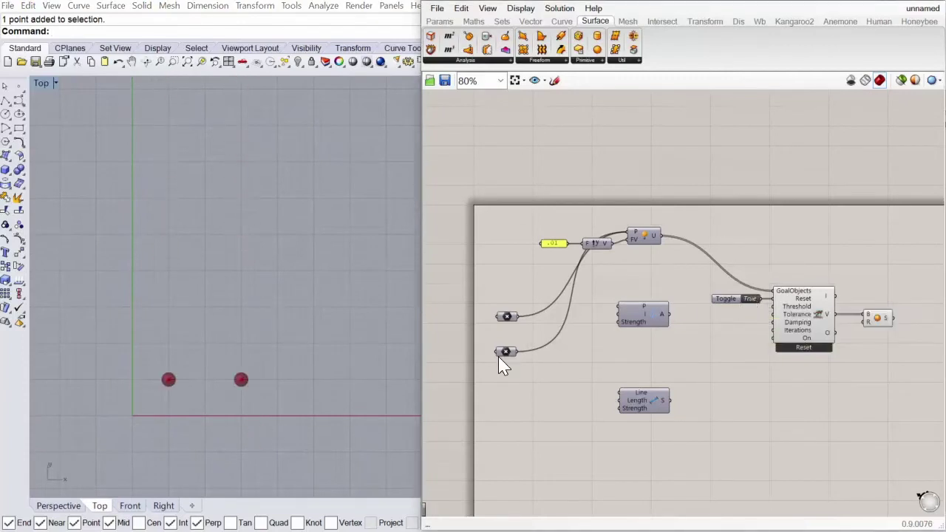
scroll(549, 289, up, 5)
Duplicate the .01 panel and its Unit Y vector below the originals.
right_drag(702, 264, 696, 236)
right_drag(256, 349, 281, 243)
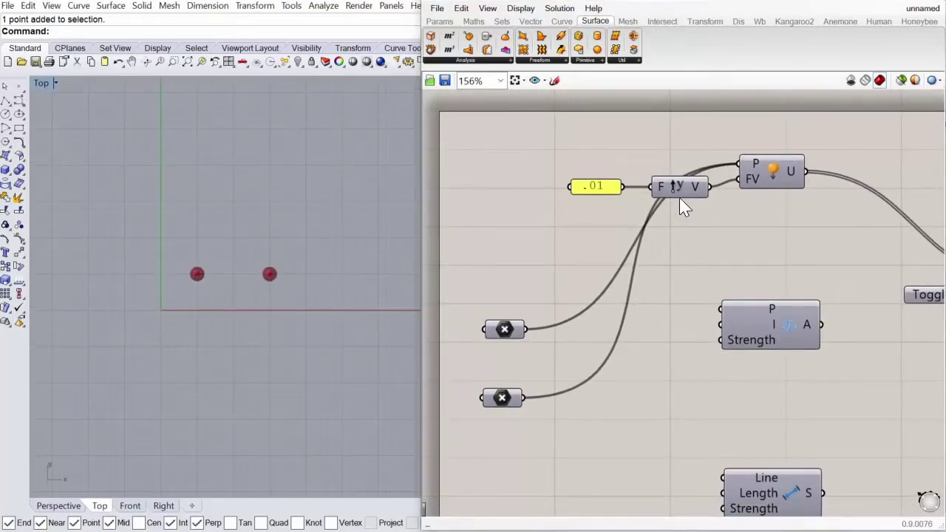
drag(687, 152, 573, 250)
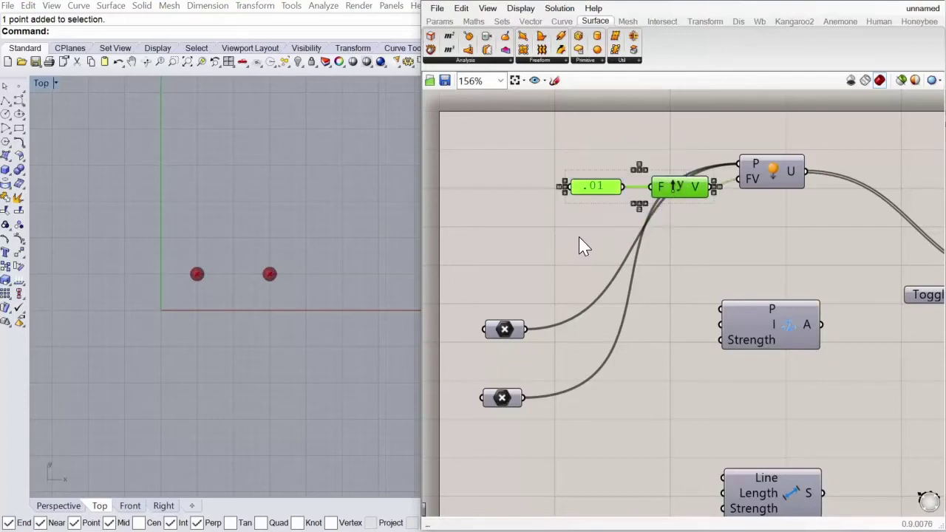
alt+drag(685, 188, 686, 226)
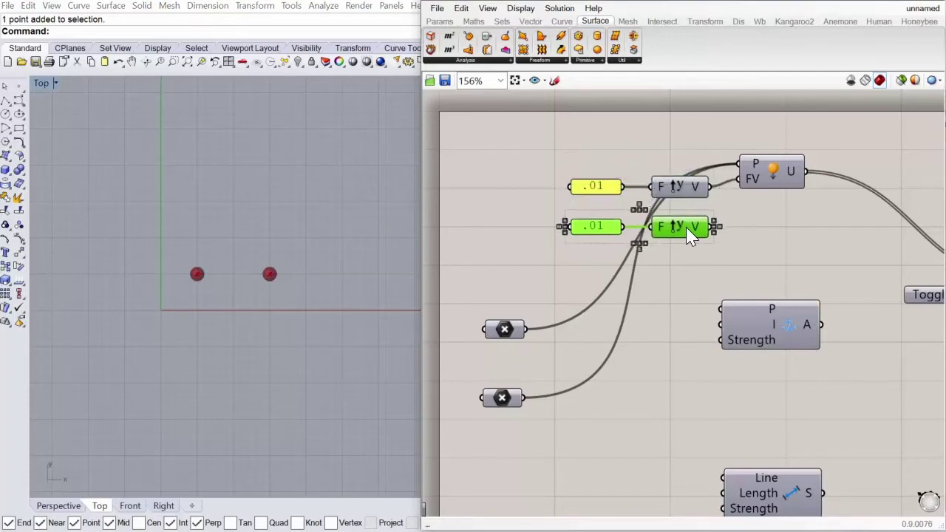
click(736, 225)
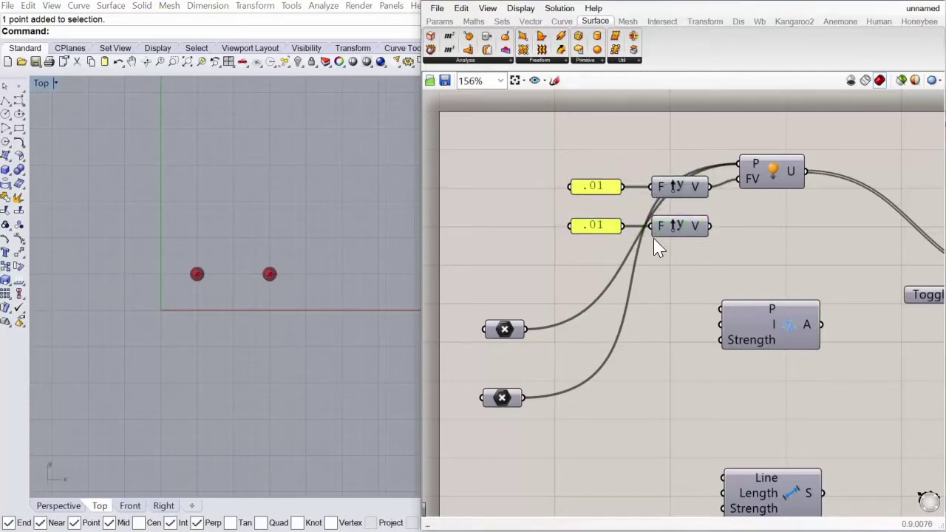
Change the copied panel to -.01 and wire its Unit Y vector into the FV input.
double_click(595, 226)
click(492, 151)
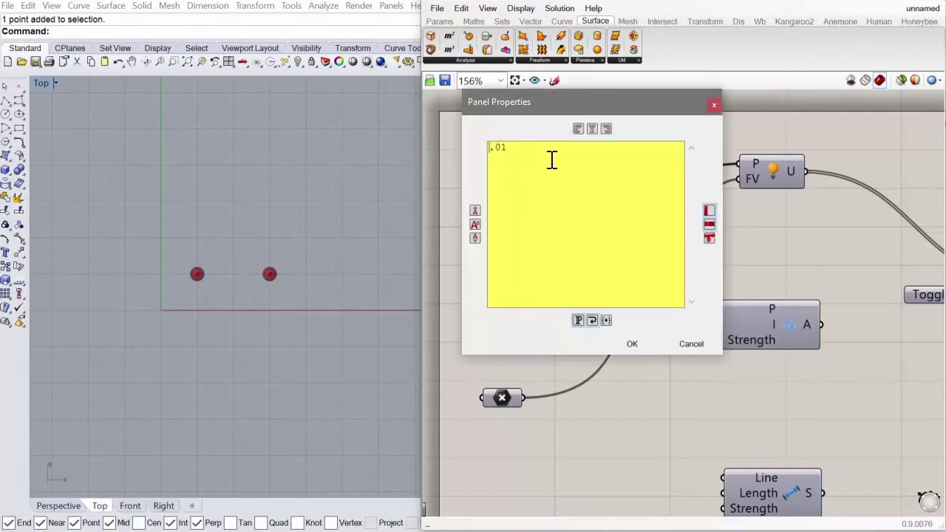
text(-)
click(633, 344)
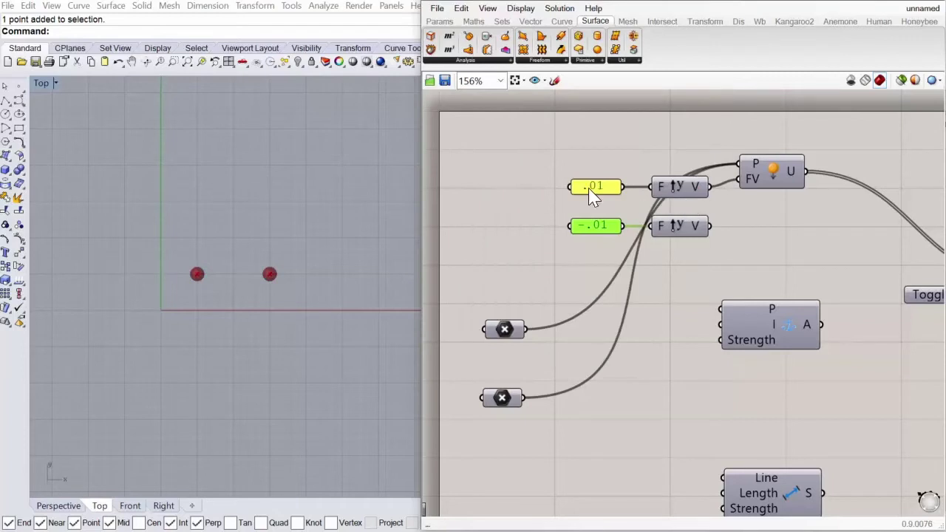
drag(710, 227, 736, 187)
click(516, 330)
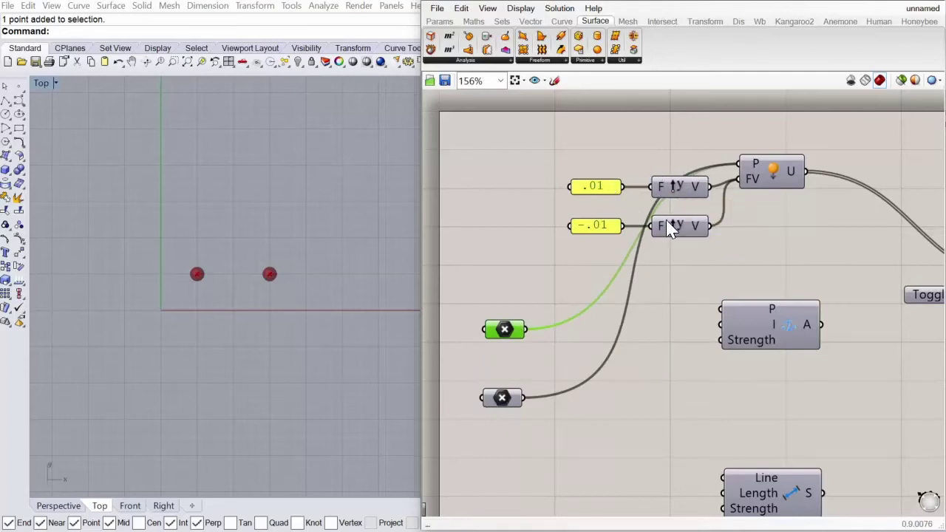
Run the simulation with both force vectors, then reset the points.
click(742, 237)
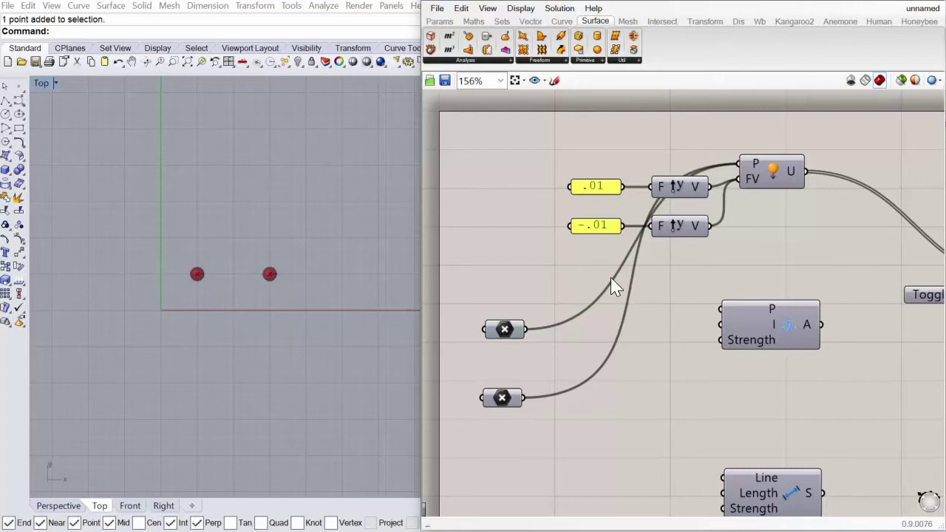
scroll(610, 278, down, 3)
scroll(855, 299, up, 1)
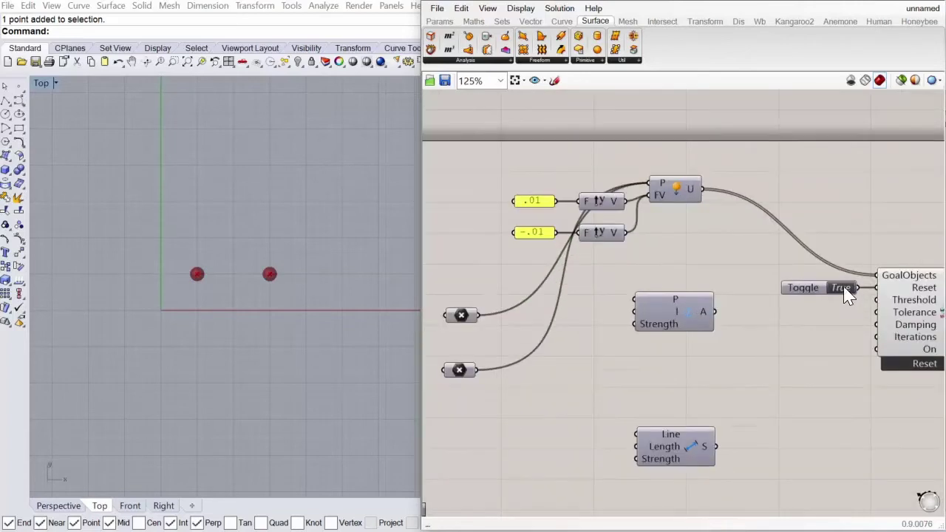
click(842, 288)
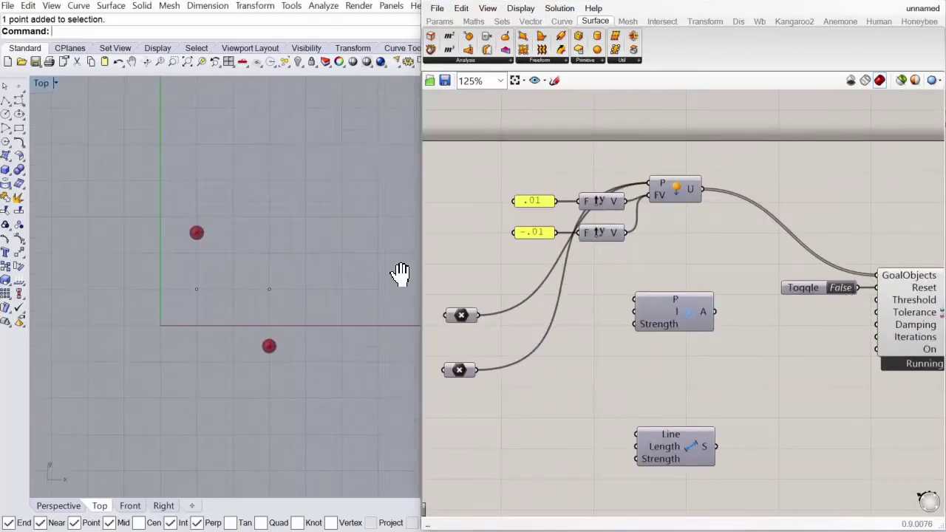
scroll(401, 266, down, 3)
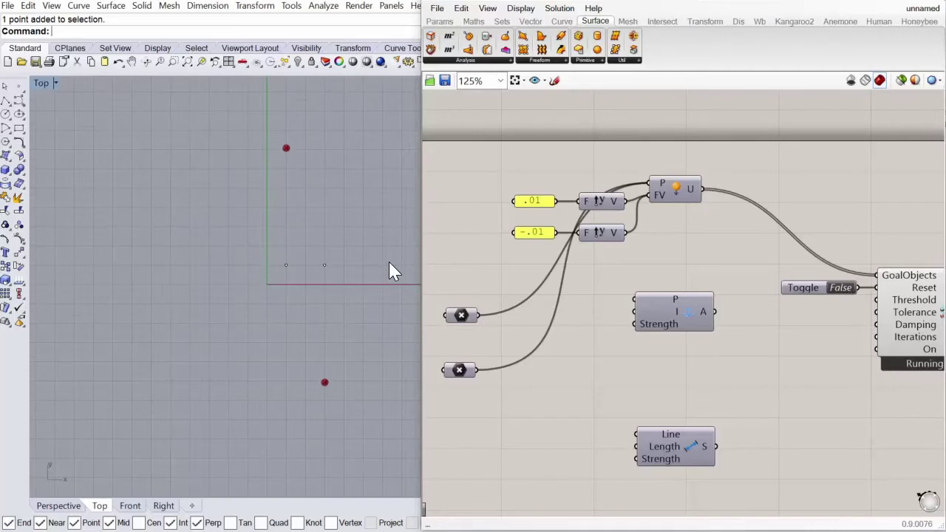
double_click(847, 289)
scroll(665, 243, up, 3)
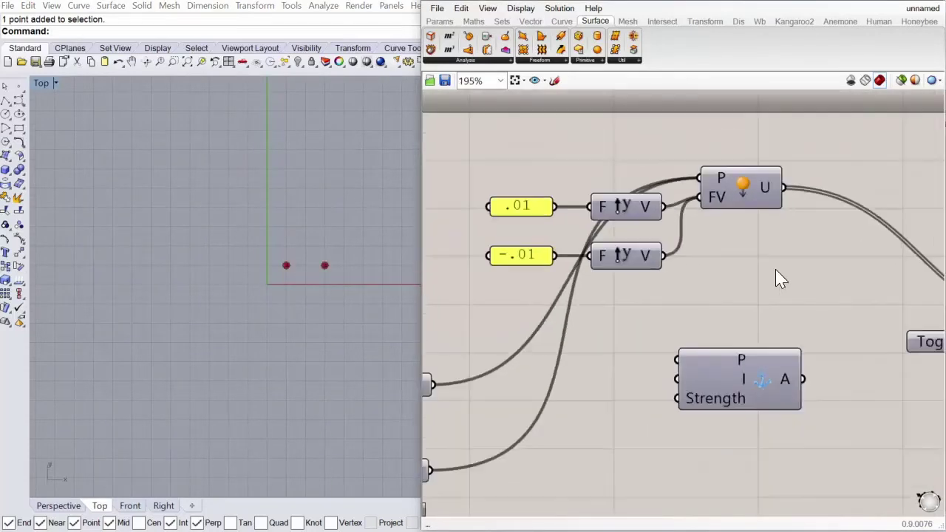
Delete the .01 panel and its Unit Y, then move the -.01 pair up.
drag(654, 172, 513, 231)
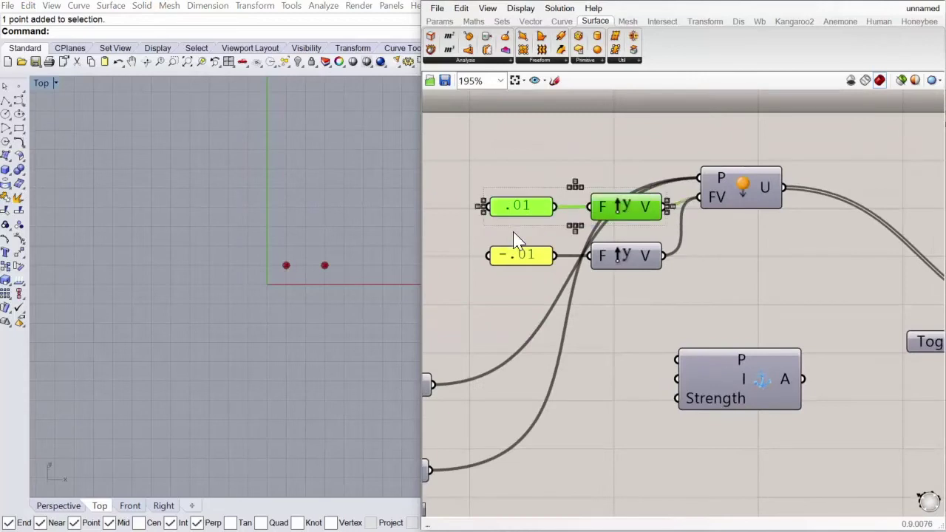
key(Delete)
drag(641, 185, 516, 250)
drag(640, 251, 634, 199)
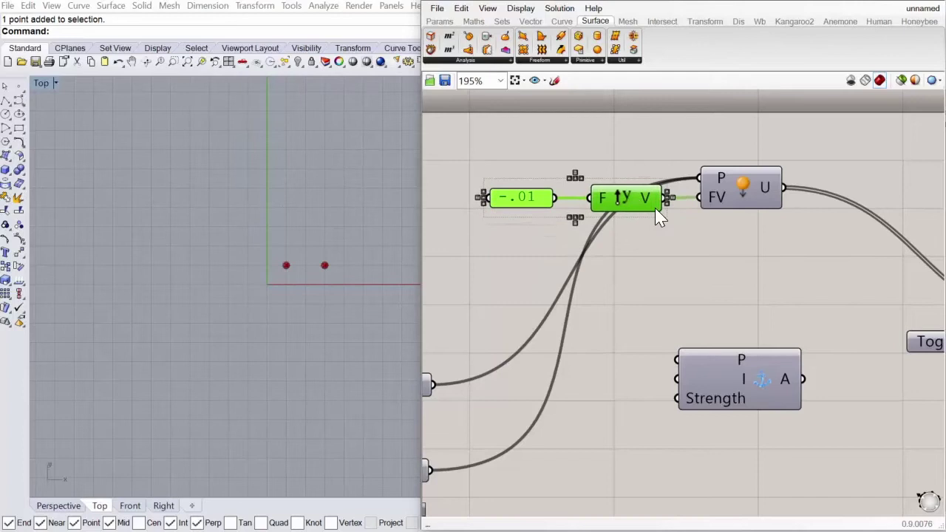
scroll(702, 222, down, 4)
scroll(792, 283, up, 1)
click(742, 231)
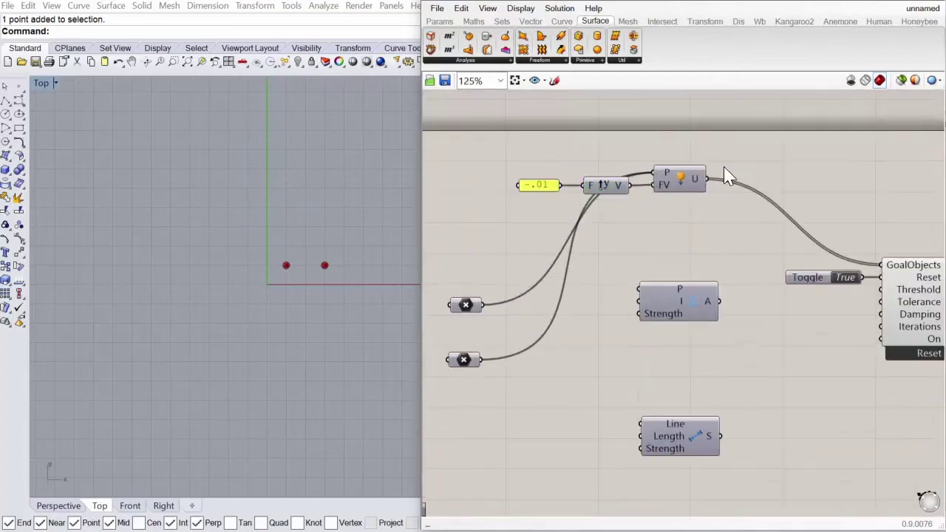
mouse_move(663, 177)
Widen the Grasshopper window and centre the definition on the canvas.
scroll(869, 205, down, 1)
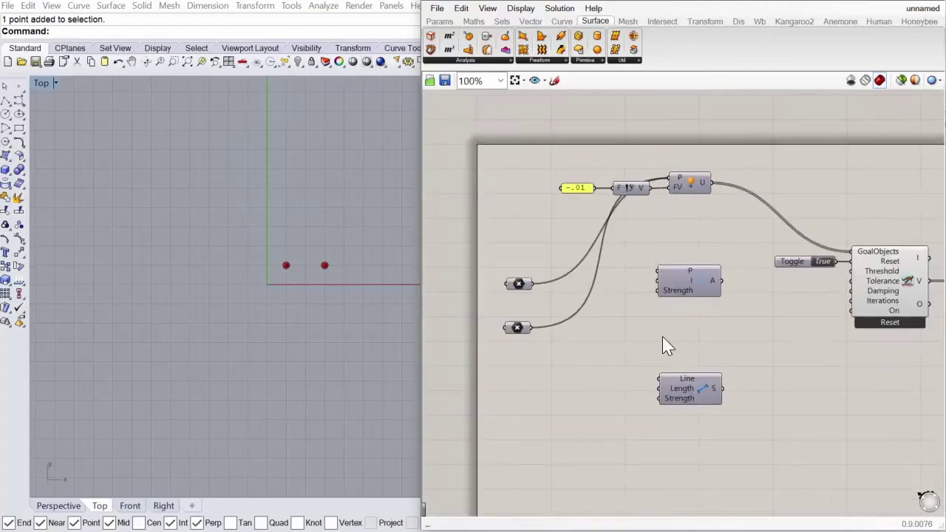
scroll(662, 345, up, 2)
scroll(663, 346, down, 1)
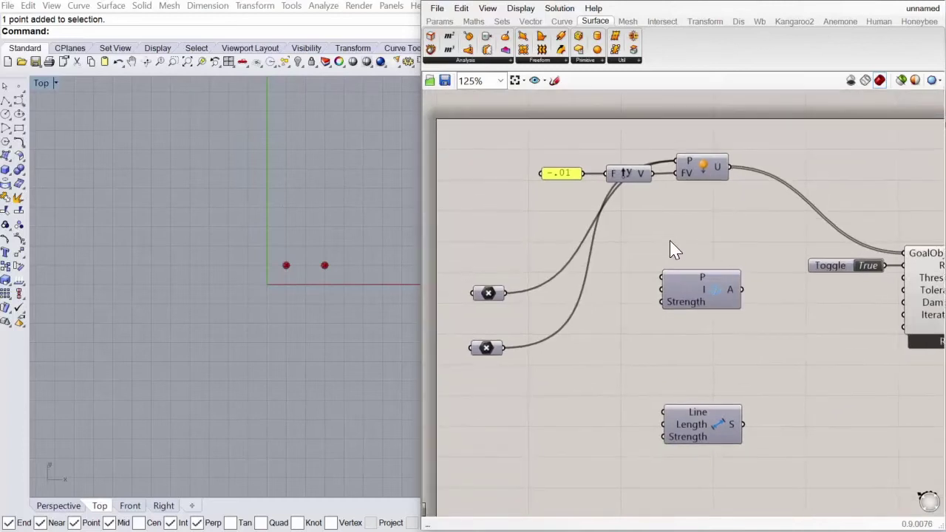
drag(419, 265, 271, 285)
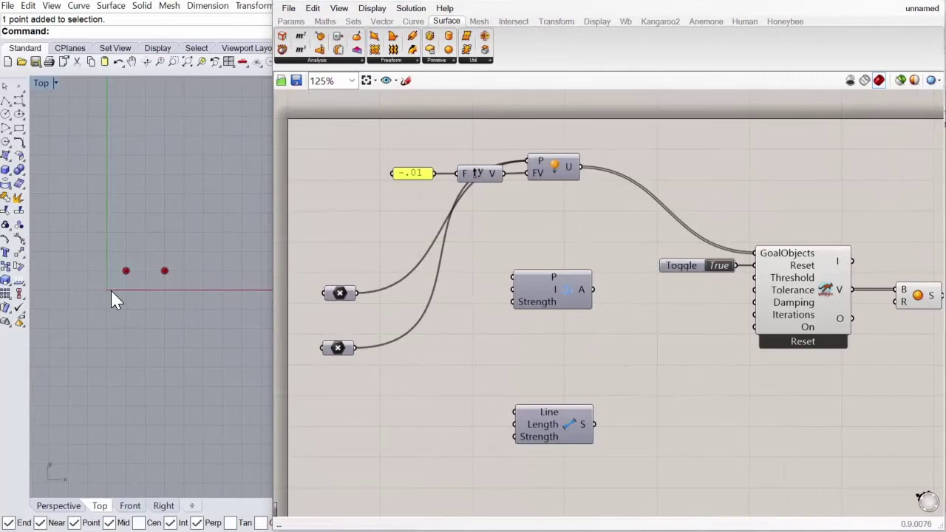
scroll(111, 299, up, 1)
right_drag(504, 369, 559, 376)
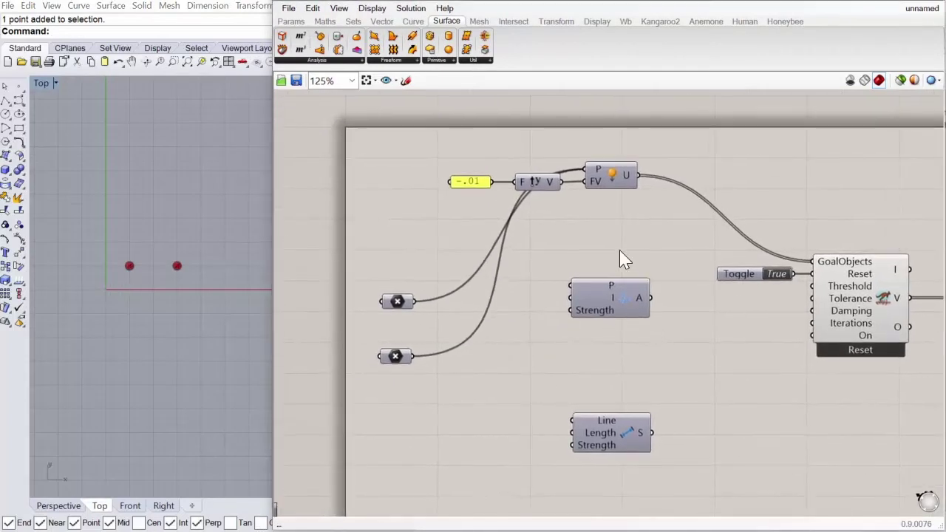
Wire the upper point into the Anchor goal's P input and test it by toggling the solver on and back to reset.
click(612, 289)
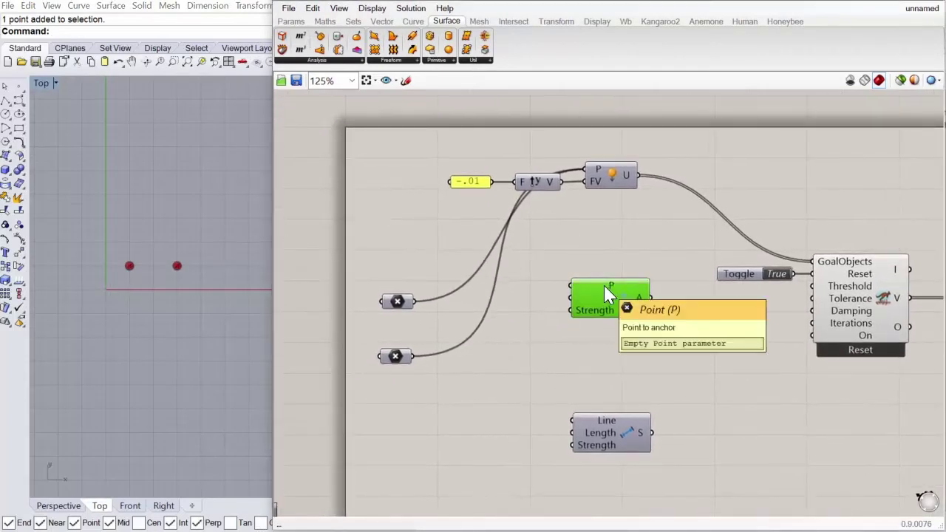
click(647, 363)
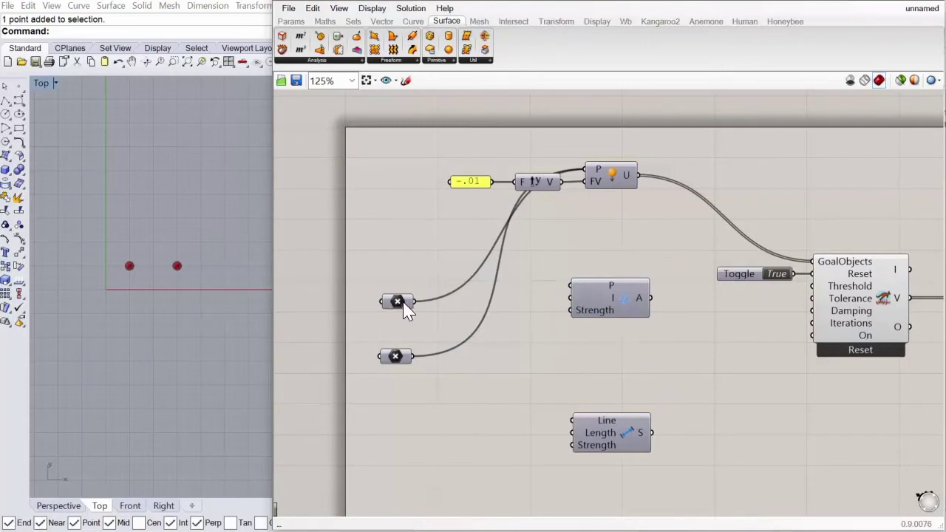
mouse_move(572, 283)
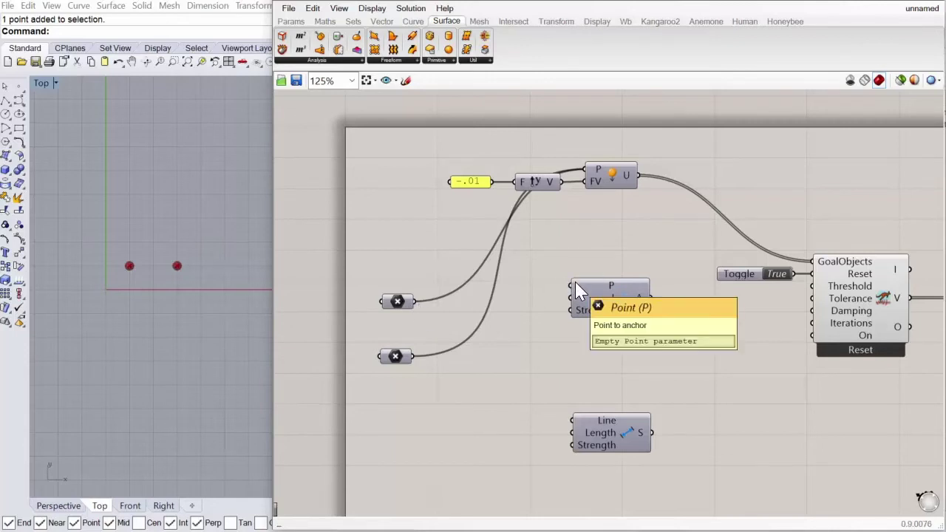
right_drag(605, 240, 602, 248)
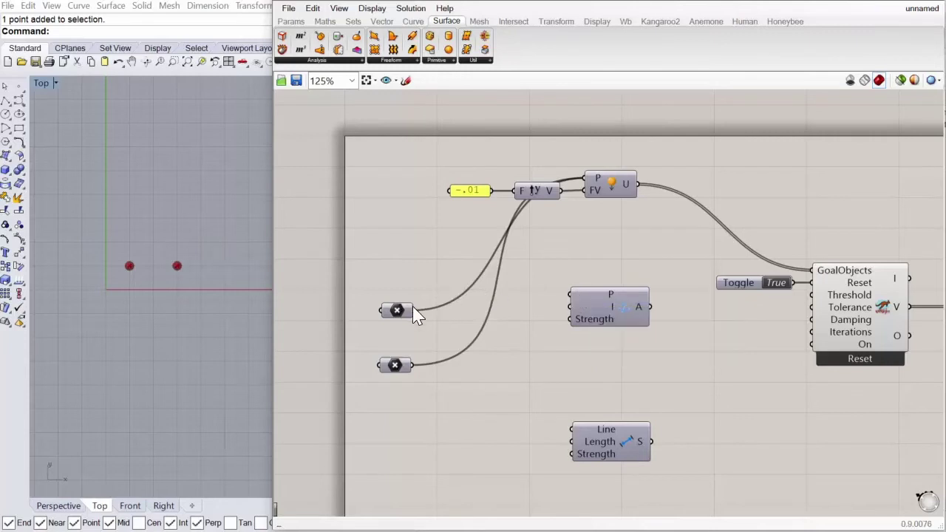
drag(413, 310, 570, 295)
click(587, 297)
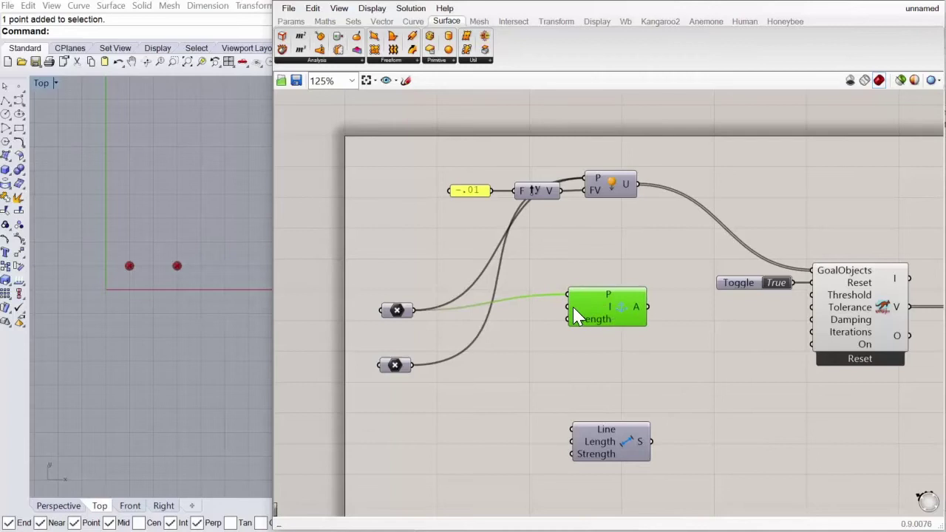
double_click(776, 283)
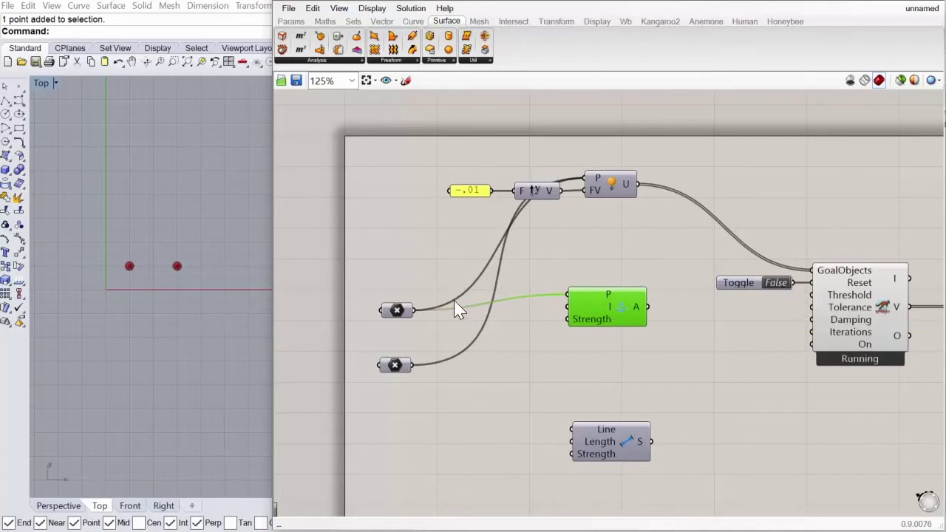
double_click(781, 283)
Connect Anchor A and Unit Force U to the solver's GoalObjects, then tidy the component layout.
drag(640, 313, 813, 270)
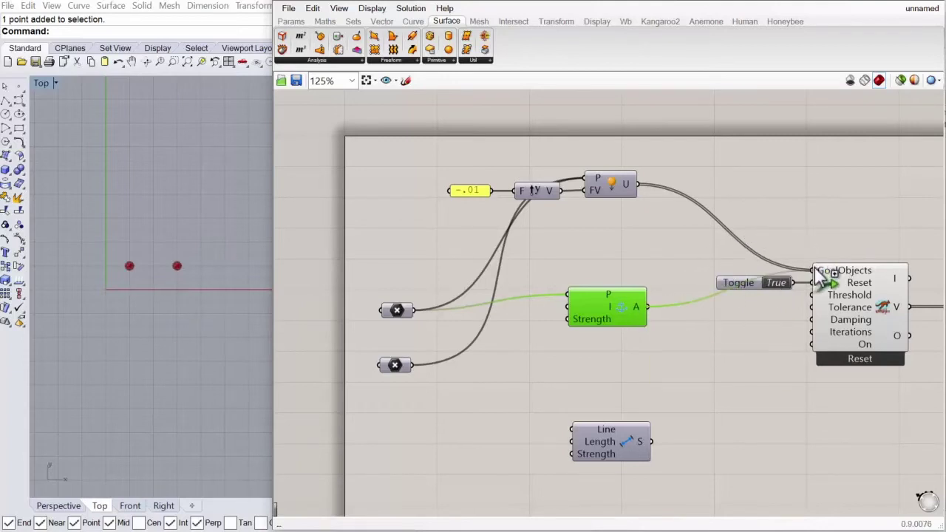
drag(757, 295, 732, 332)
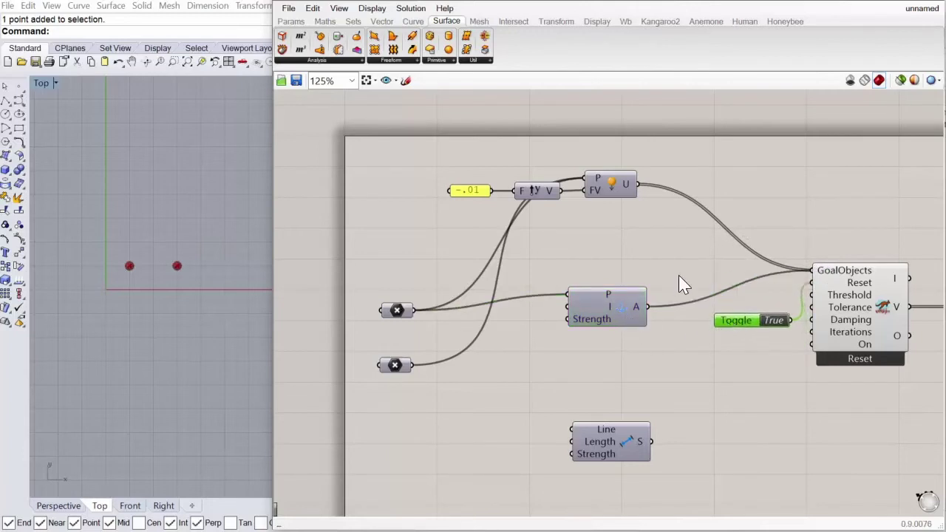
drag(625, 309, 813, 272)
shift+drag(637, 184, 813, 270)
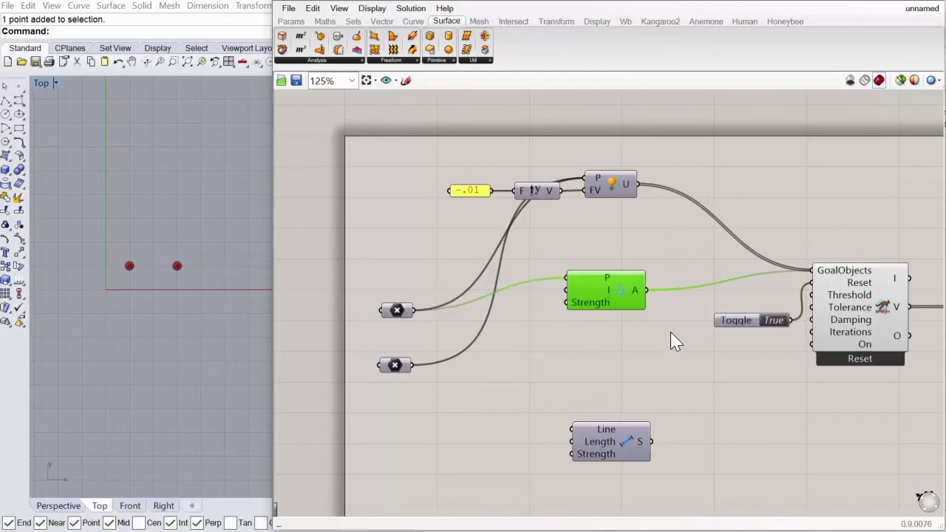
drag(605, 296, 603, 297)
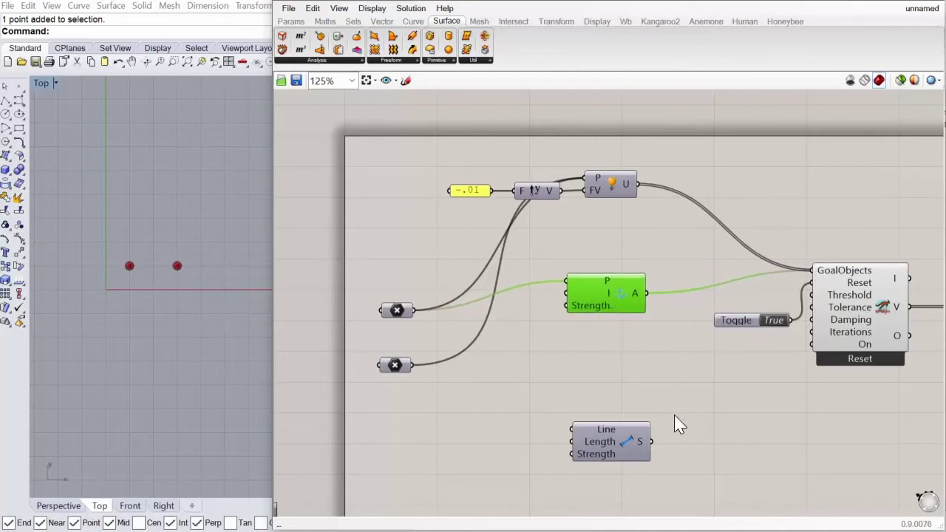
drag(625, 442, 621, 435)
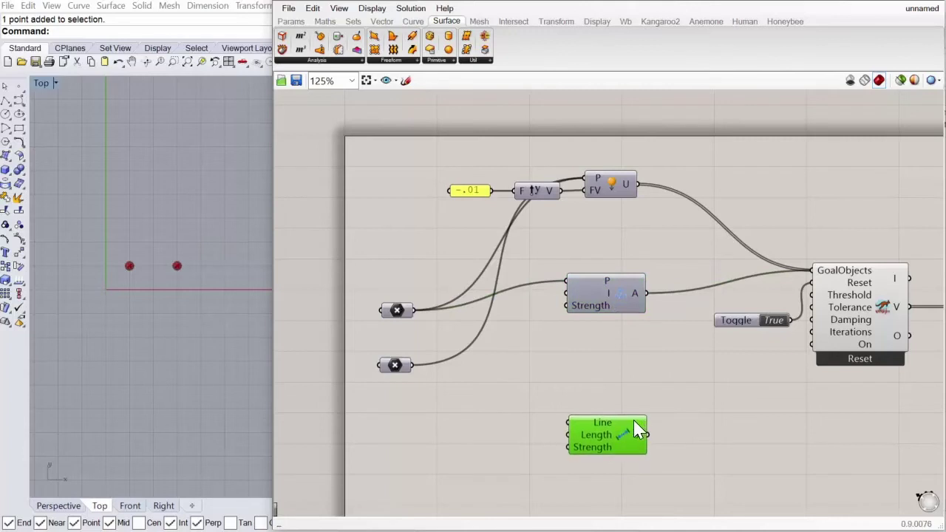
right_drag(654, 352, 699, 348)
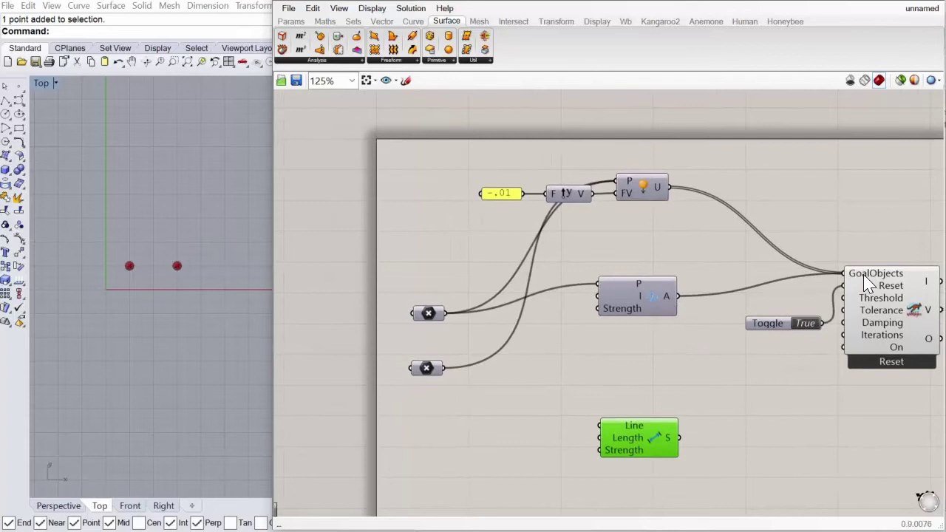
mouse_move(866, 284)
click(805, 323)
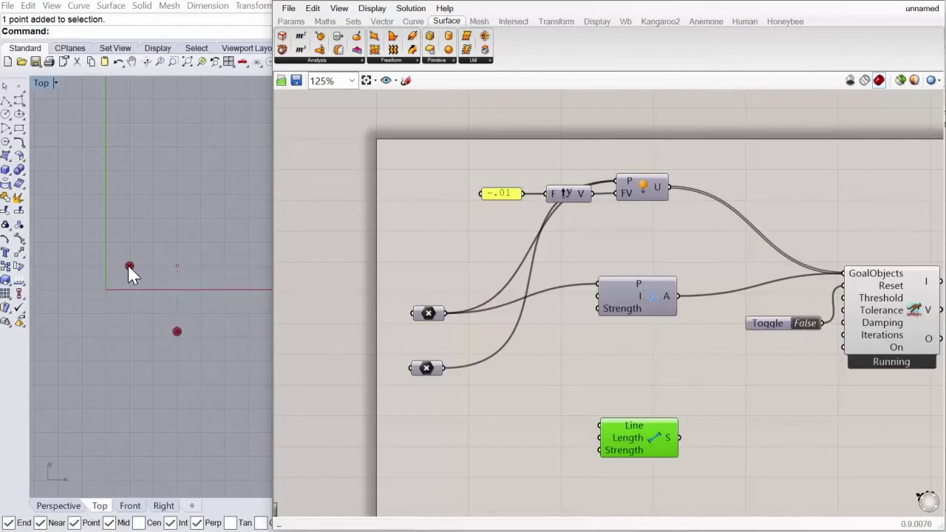
click(807, 325)
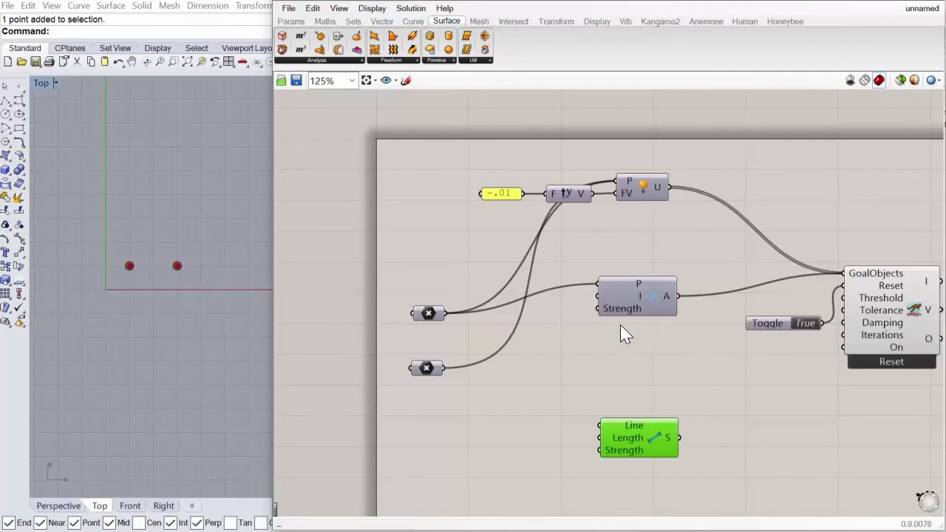
mouse_move(625, 315)
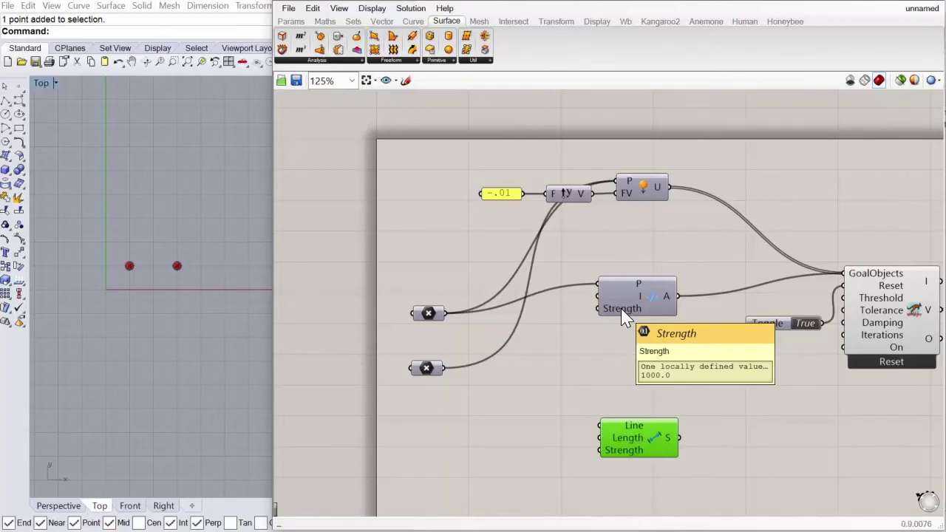
scroll(621, 314, up, 3)
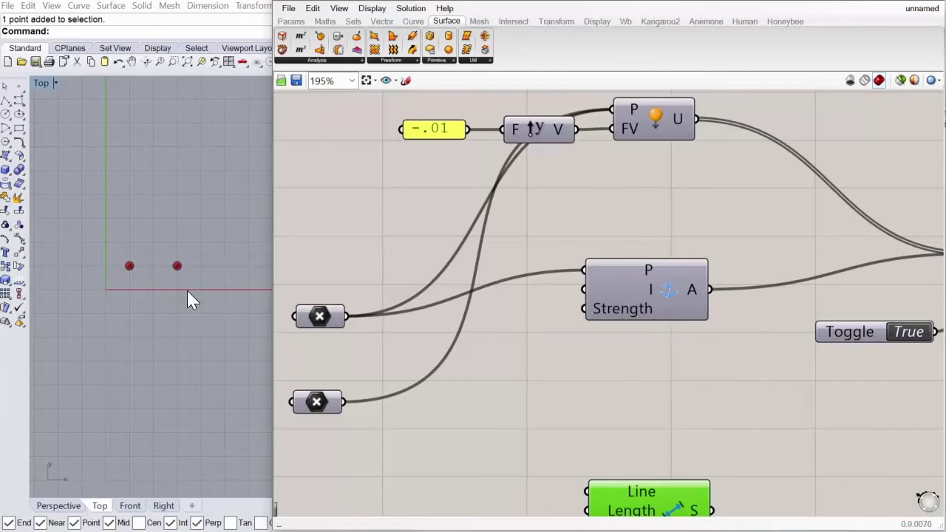
scroll(129, 273, up, 5)
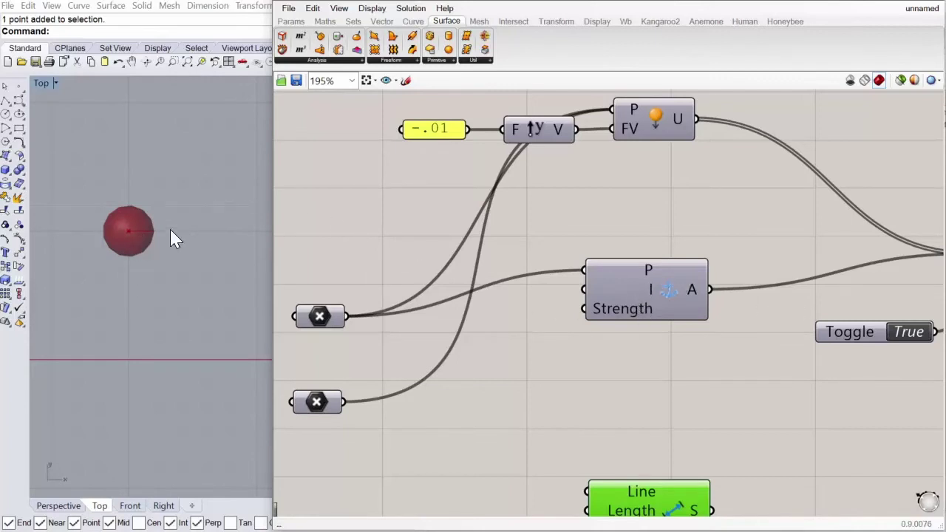
right_click(625, 316)
mouse_move(721, 446)
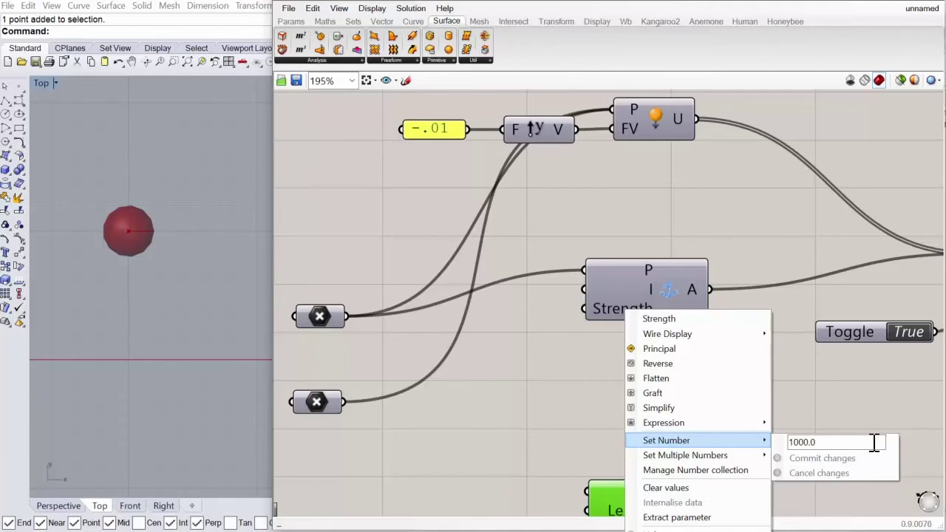
click(852, 386)
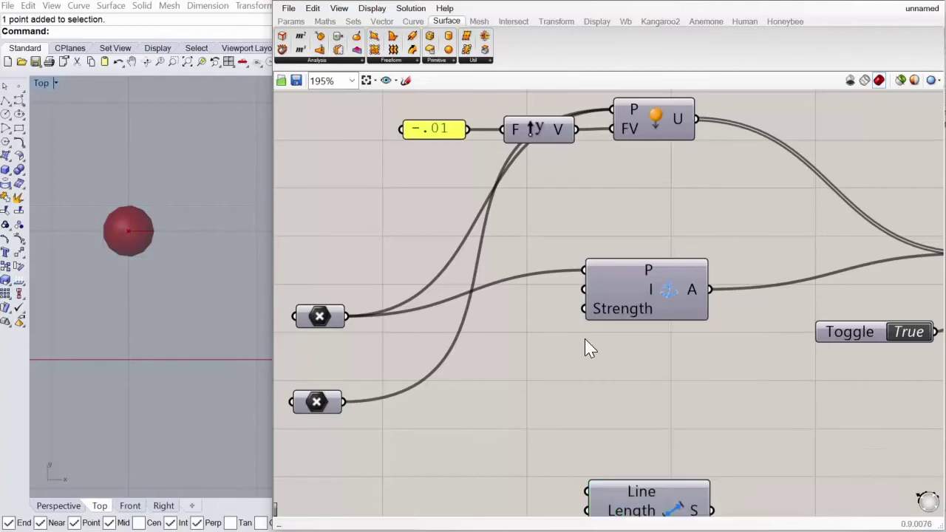
scroll(462, 279, down, 4)
right_drag(152, 288, 121, 321)
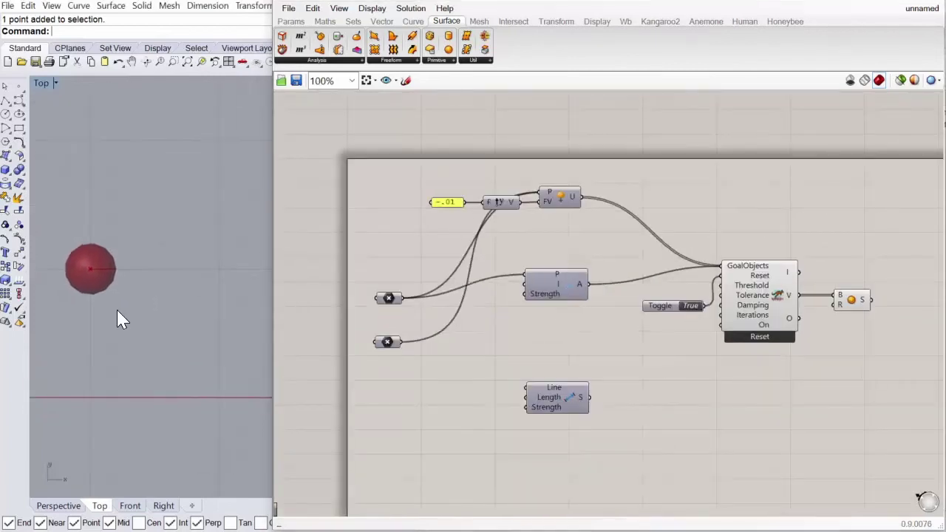
scroll(124, 309, down, 3)
scroll(176, 326, up, 1)
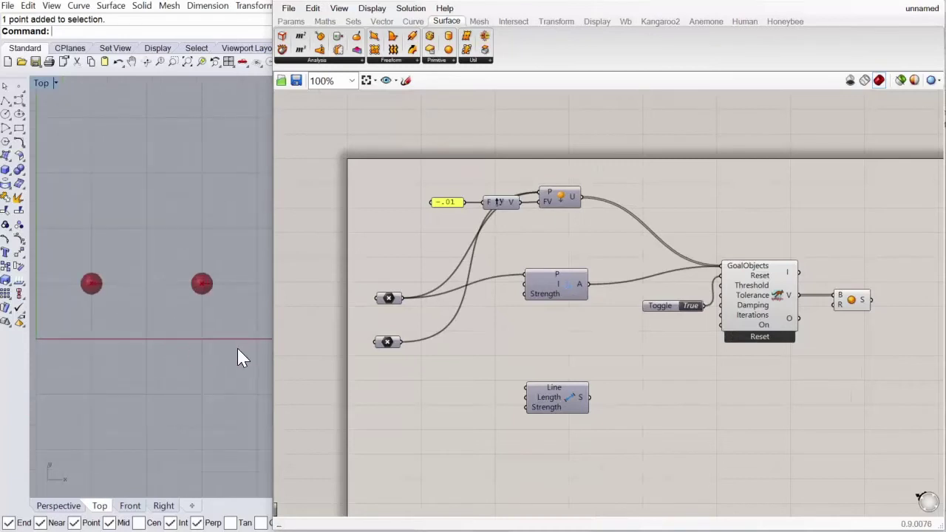
right_drag(220, 359, 219, 345)
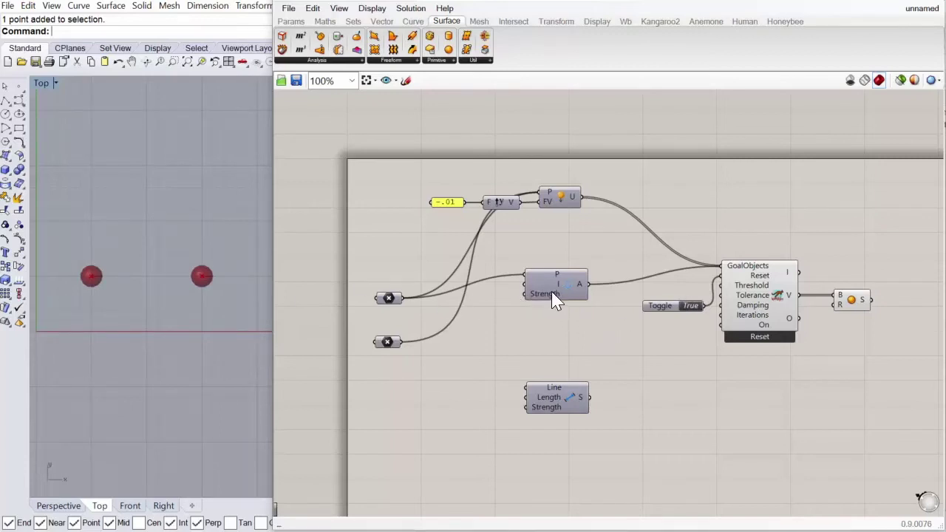
mouse_move(549, 293)
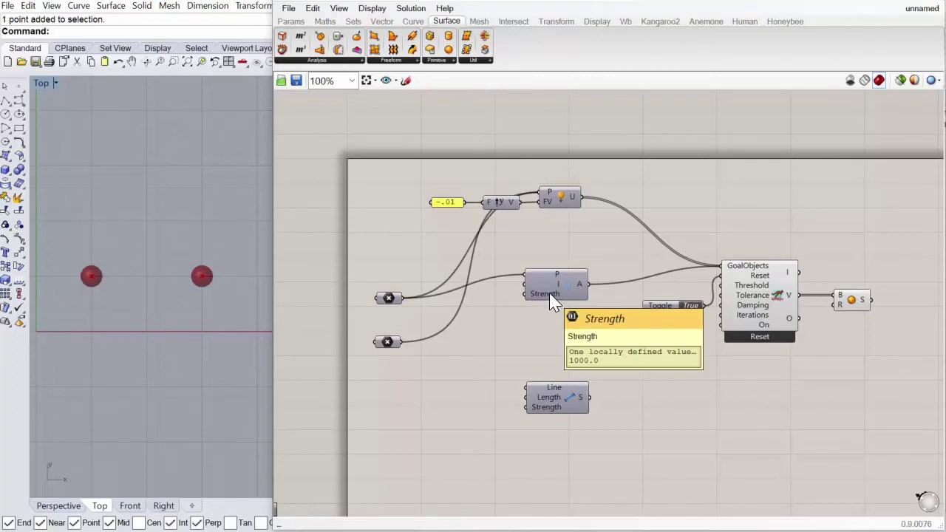
drag(669, 306, 658, 309)
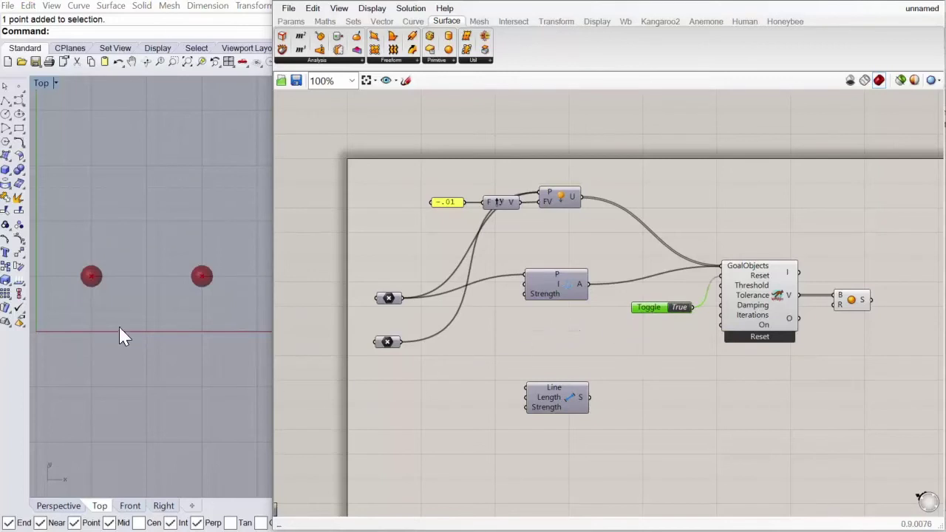
Anchor the lower point instead, run the simulation, then reset it.
scroll(119, 327, down, 1)
right_drag(129, 331, 163, 332)
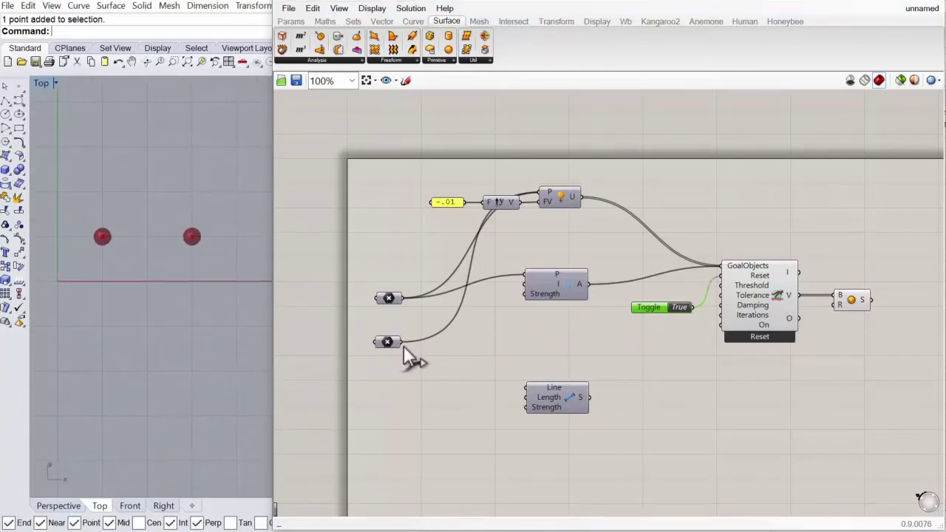
drag(403, 343, 525, 276)
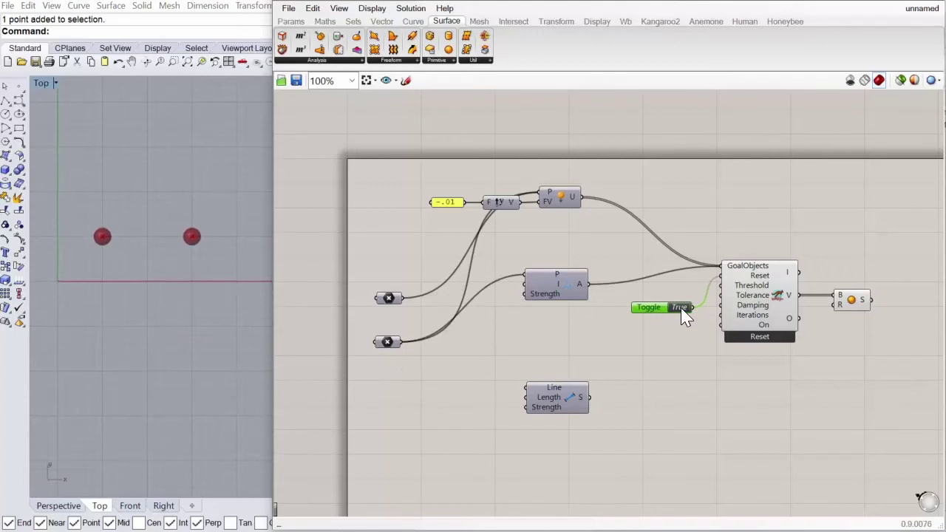
click(681, 309)
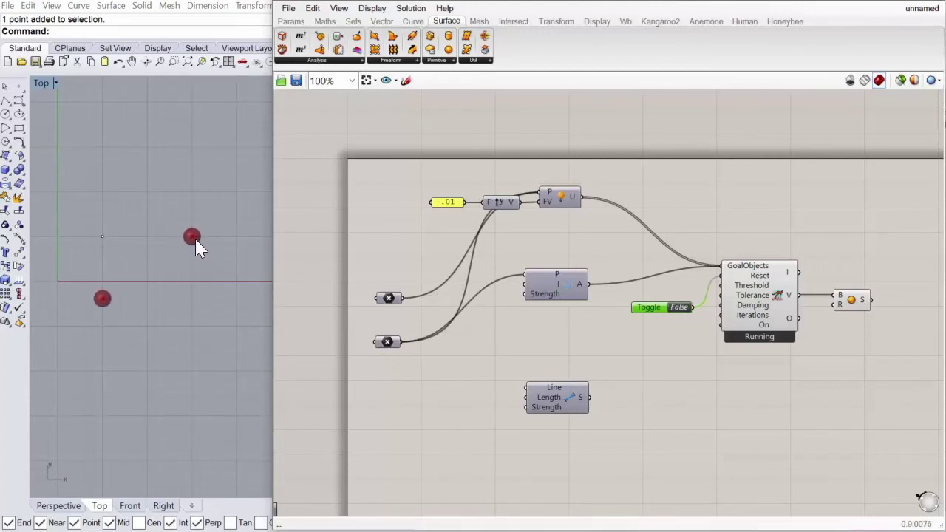
click(684, 314)
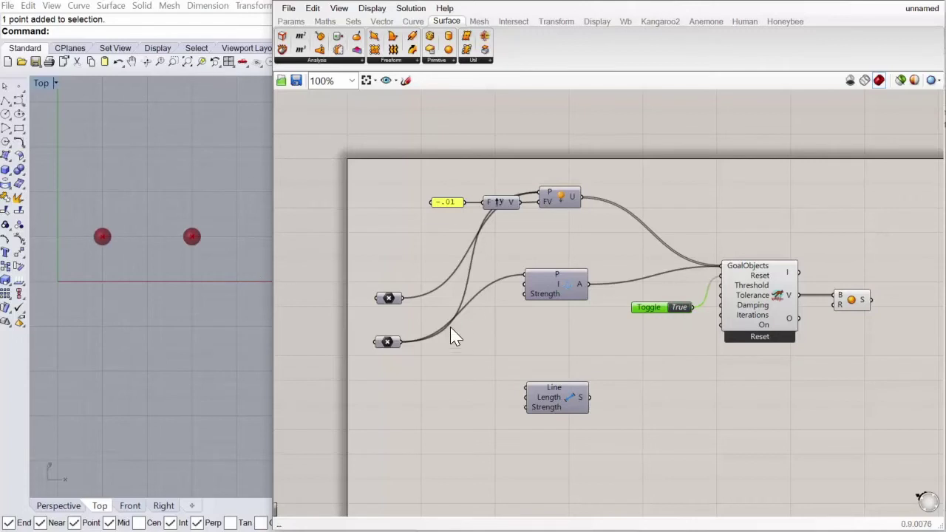
Rewire the upper point into the Anchor's P input, run until converged, and reset the solver.
drag(403, 298, 523, 274)
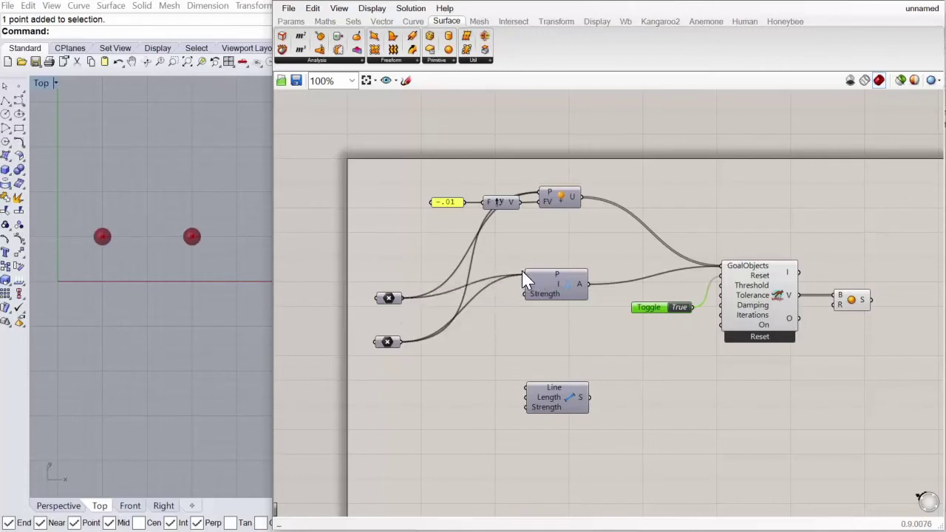
click(683, 311)
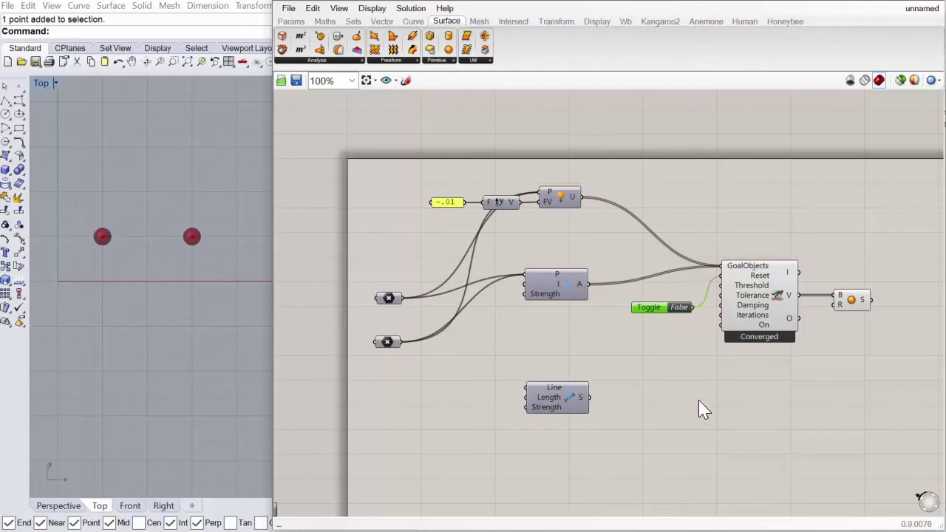
double_click(686, 310)
drag(565, 285, 566, 290)
drag(396, 298, 526, 280)
click(566, 344)
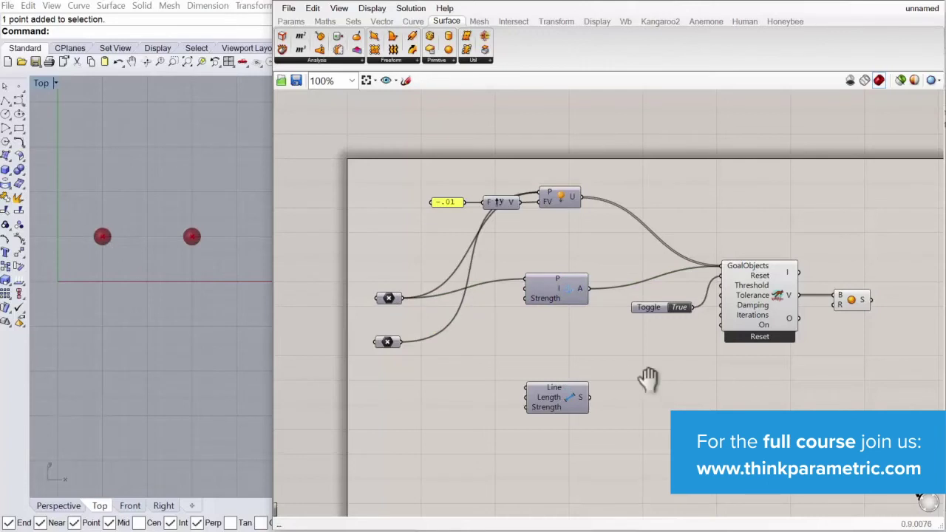
Zoom in on the Length goal to check its Strength input, then zoom back out.
right_drag(647, 379, 560, 430)
scroll(566, 405, up, 4)
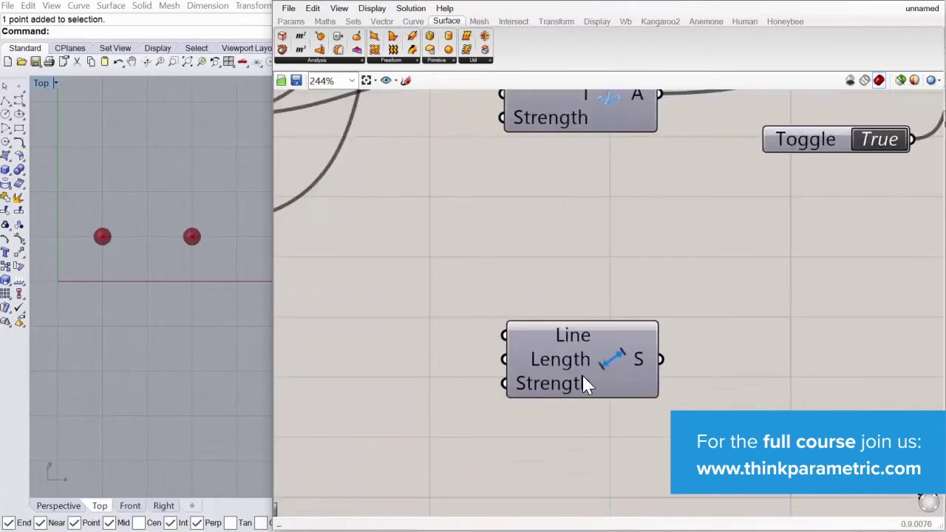
mouse_move(584, 384)
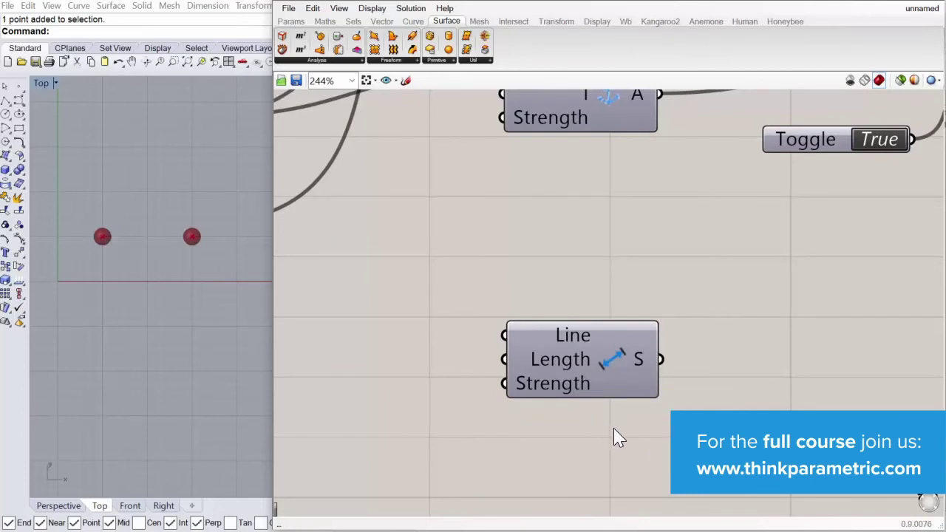
scroll(635, 439, down, 2)
mouse_move(648, 382)
right_down()
mouse_move(660, 423)
mouse_move(654, 392)
mouse_move(640, 385)
right_up()
mouse_move(599, 426)
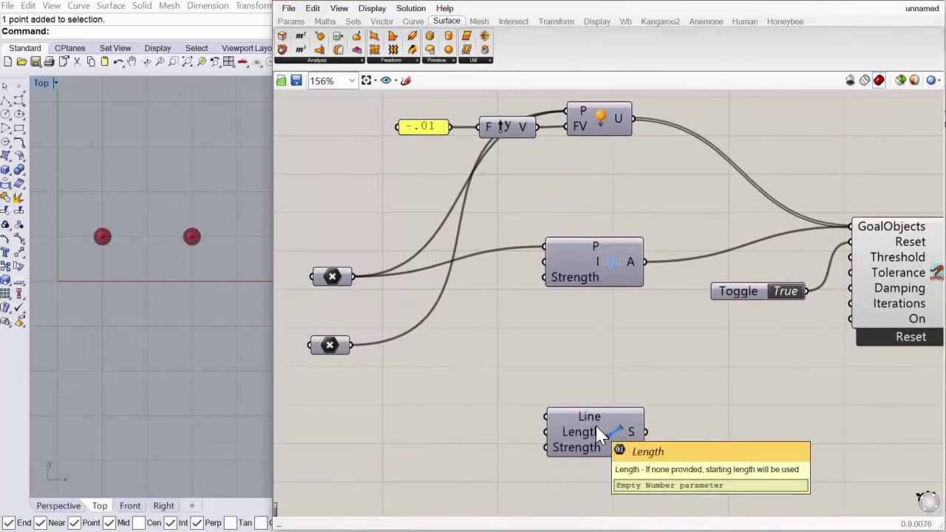
Browse the Sets and Params tabs, ending on the Curve components tab.
click(352, 21)
click(293, 22)
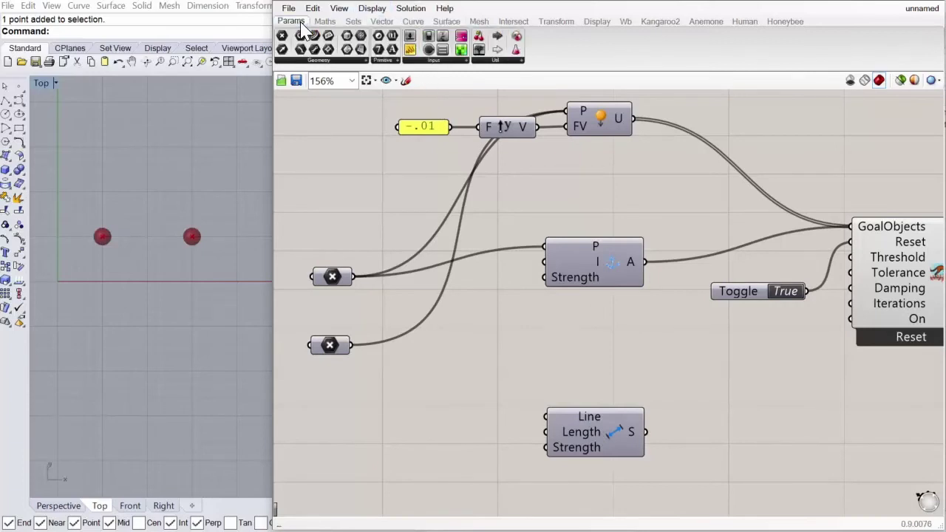
click(412, 21)
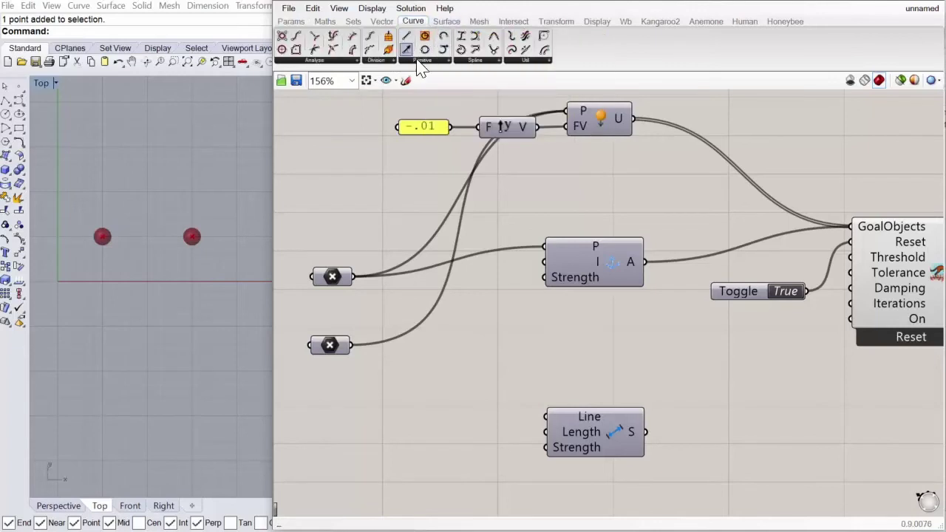
Place a Line component running from the upper point to the lower point.
drag(406, 35, 452, 356)
drag(354, 276, 424, 348)
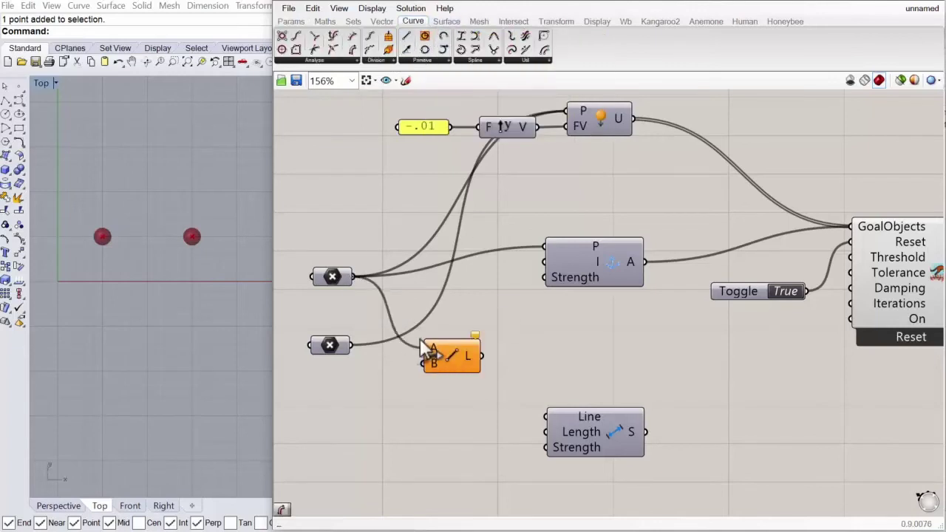
drag(352, 345, 451, 425)
click(508, 368)
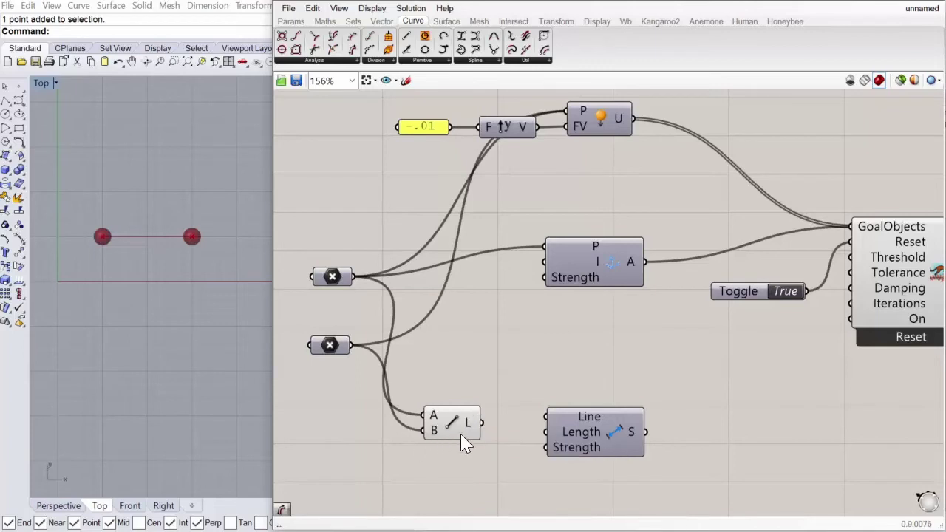
Connect the Line's L output to the Length goal's Line input.
drag(598, 431, 613, 434)
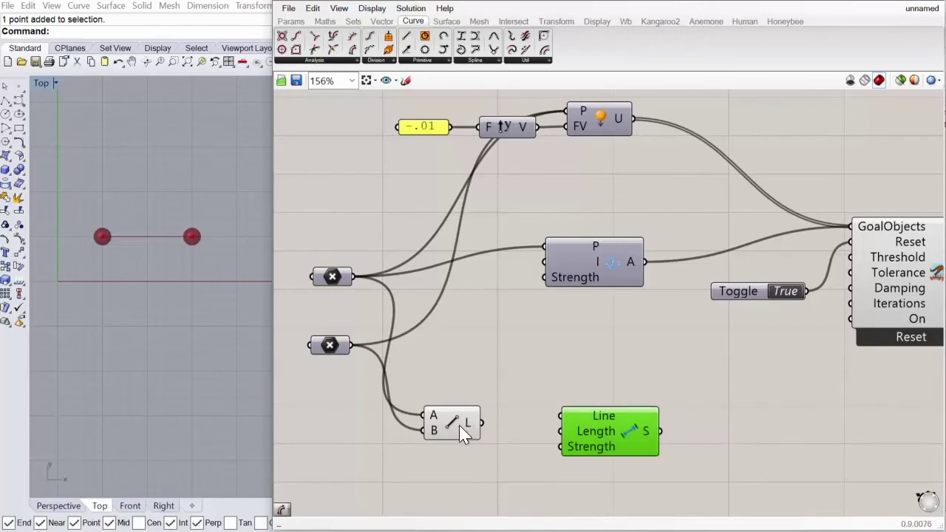
drag(461, 433, 582, 440)
click(602, 439)
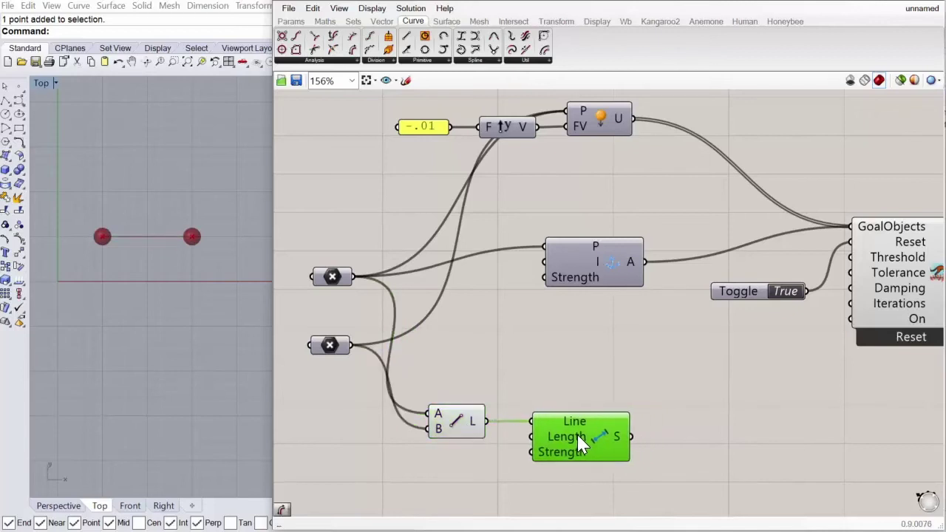
scroll(571, 422, down, 2)
scroll(577, 433, up, 5)
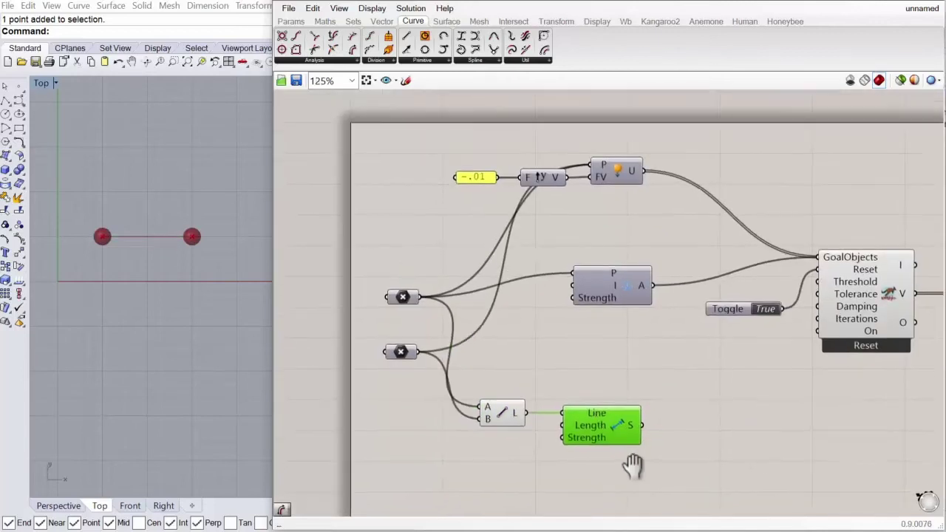
drag(619, 427, 641, 415)
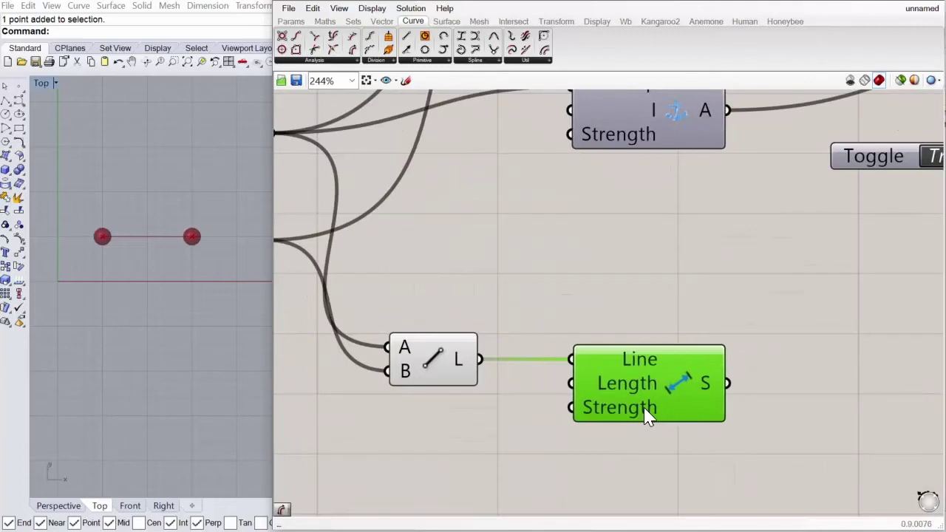
mouse_move(623, 392)
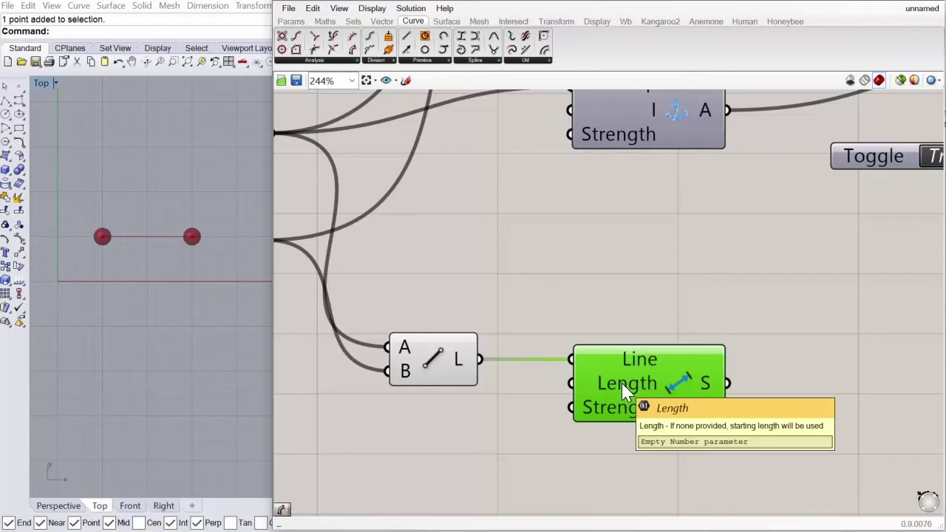
scroll(621, 383, down, 4)
scroll(540, 419, up, 1)
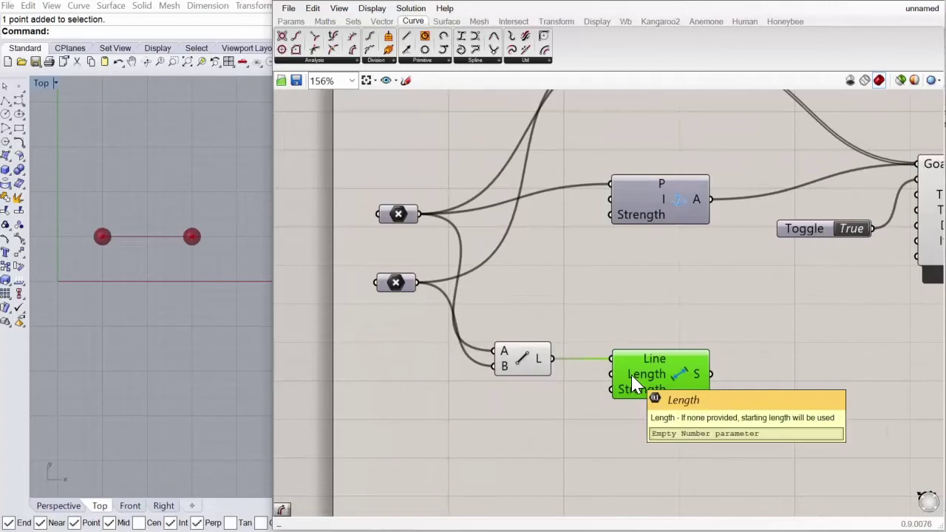
scroll(632, 383, up, 2)
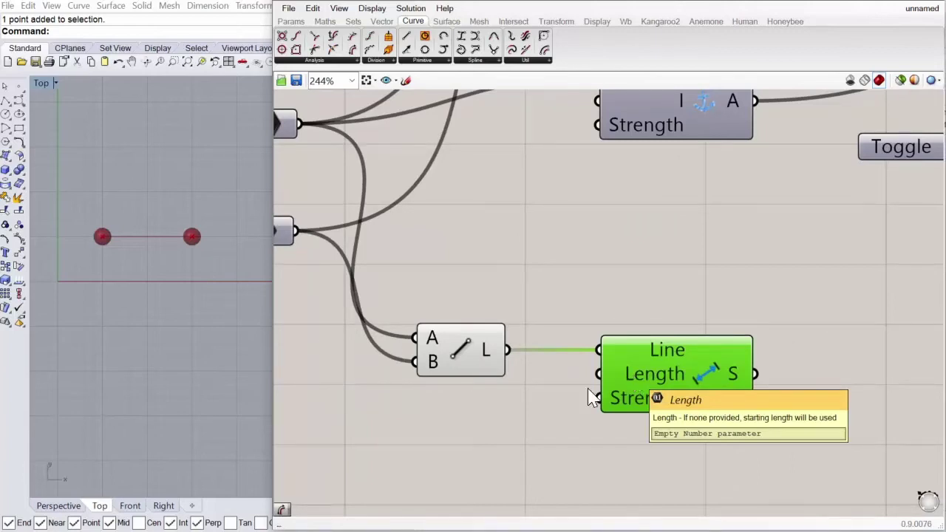
scroll(565, 399, down, 3)
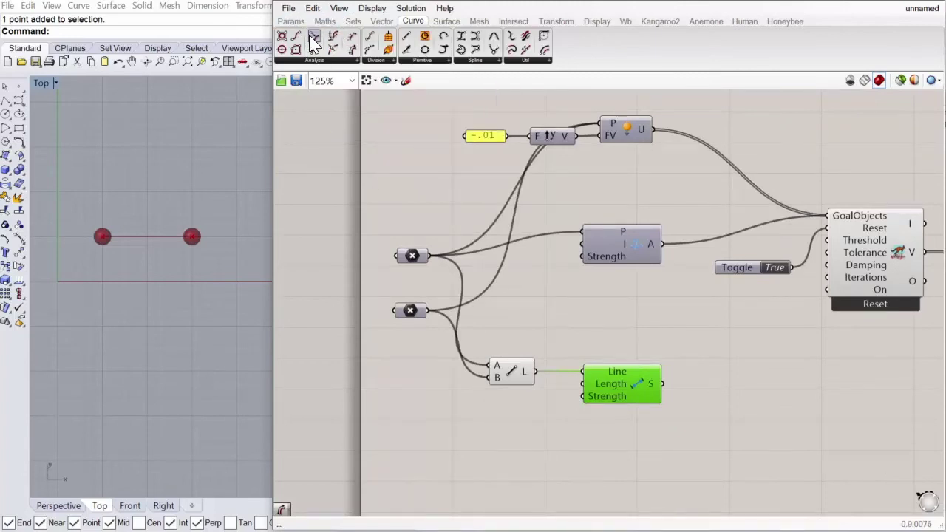
Add a Curve Length component that measures the pendulum line.
drag(354, 56, 553, 421)
scroll(546, 447, up, 4)
drag(529, 329, 479, 410)
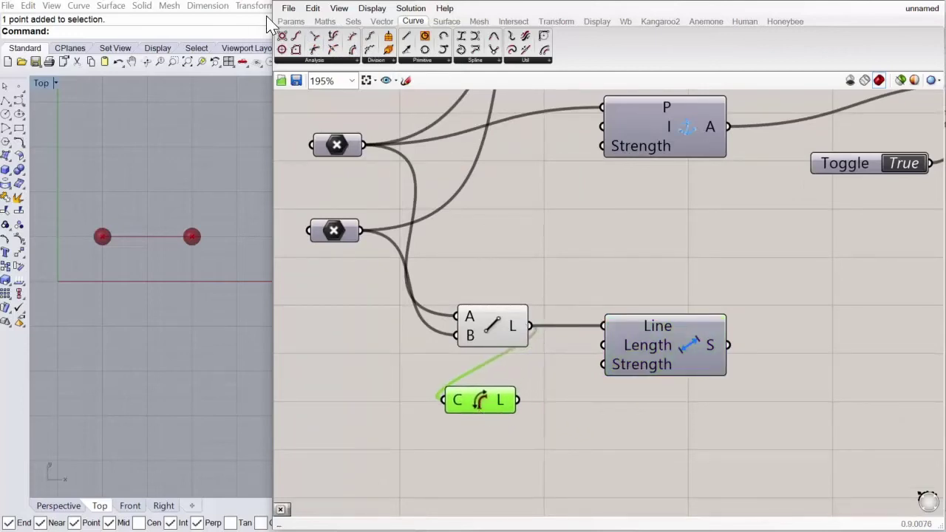
Add a Multiplication component and a Number Slider set to 1.000.
click(325, 21)
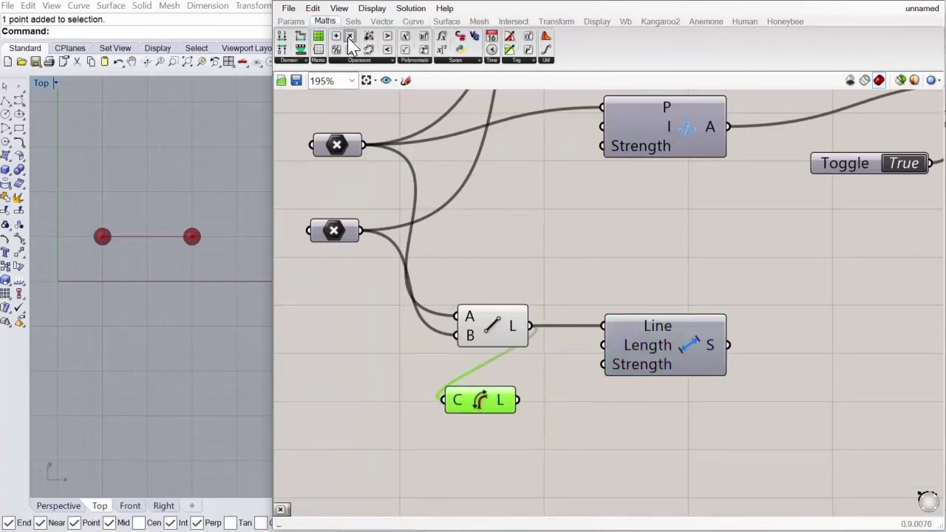
drag(349, 36, 561, 418)
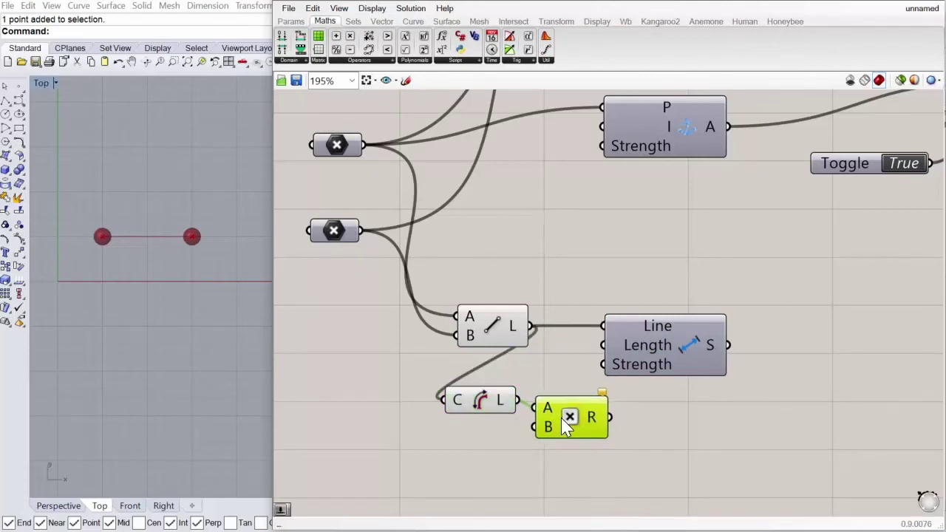
click(291, 21)
drag(429, 49, 534, 427)
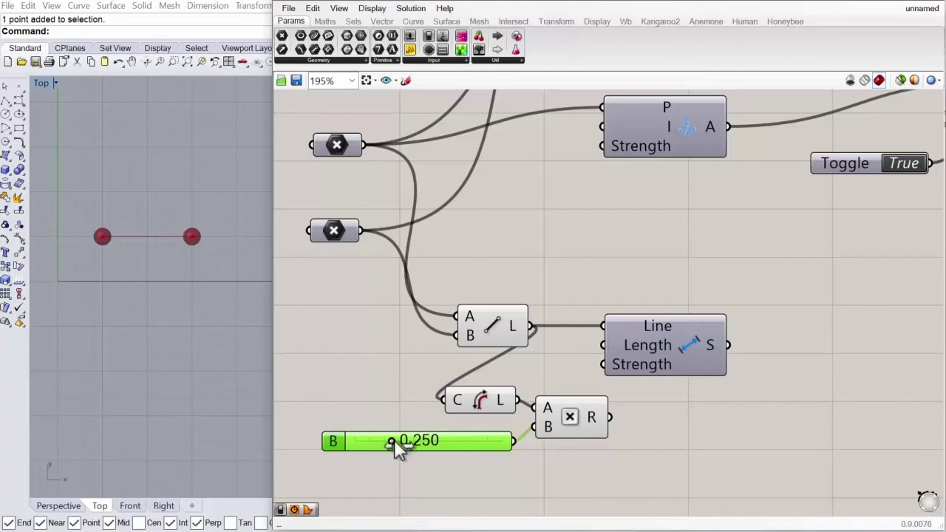
drag(464, 447, 540, 461)
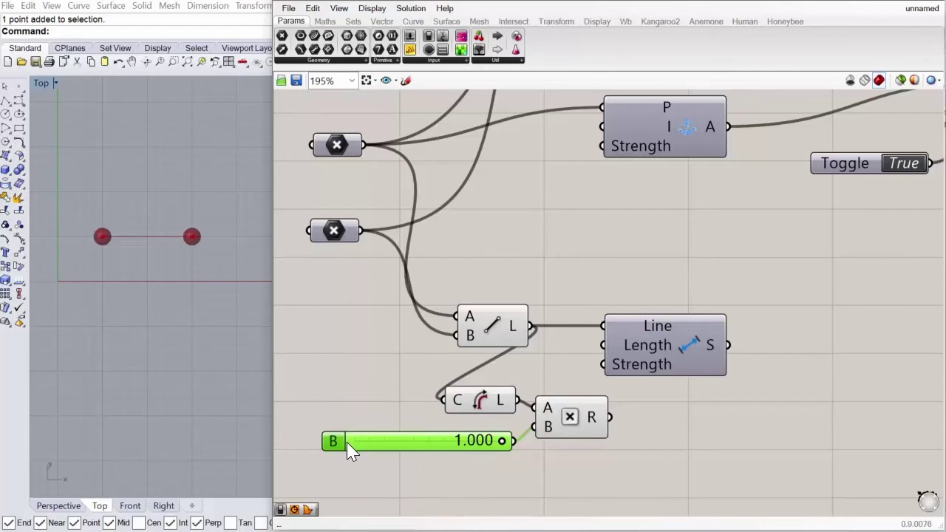
Feed the line length times the slider into the Length goal's Length input.
right_drag(670, 444, 586, 477)
drag(570, 396, 618, 398)
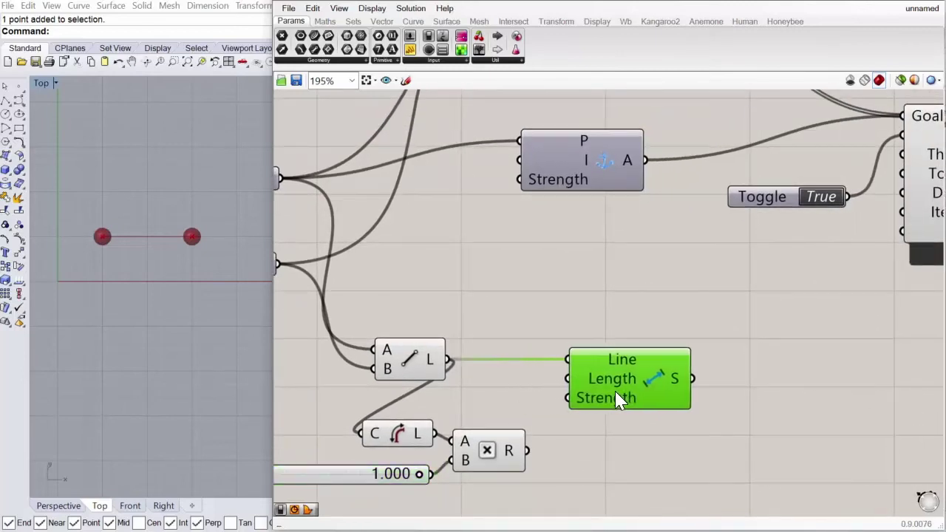
drag(529, 443, 567, 382)
scroll(545, 458, down, 3)
scroll(554, 450, up, 1)
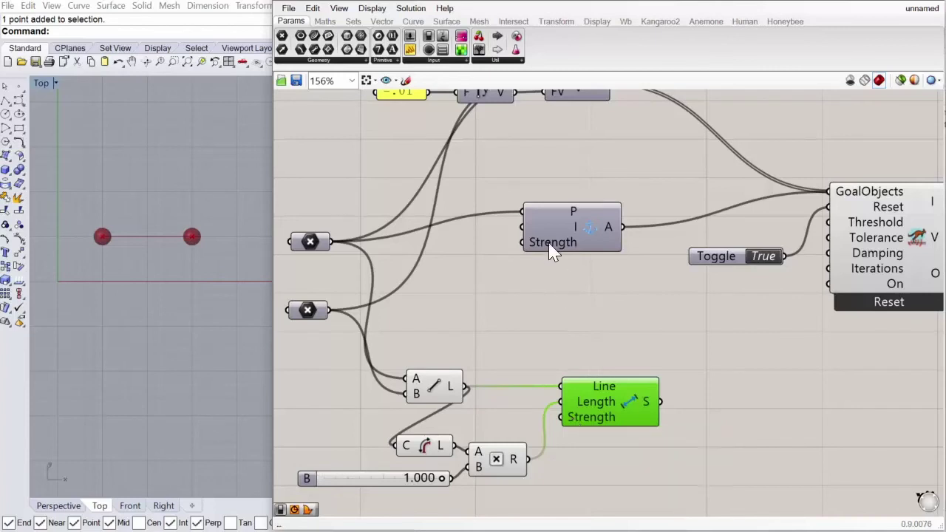
scroll(615, 368, down, 1)
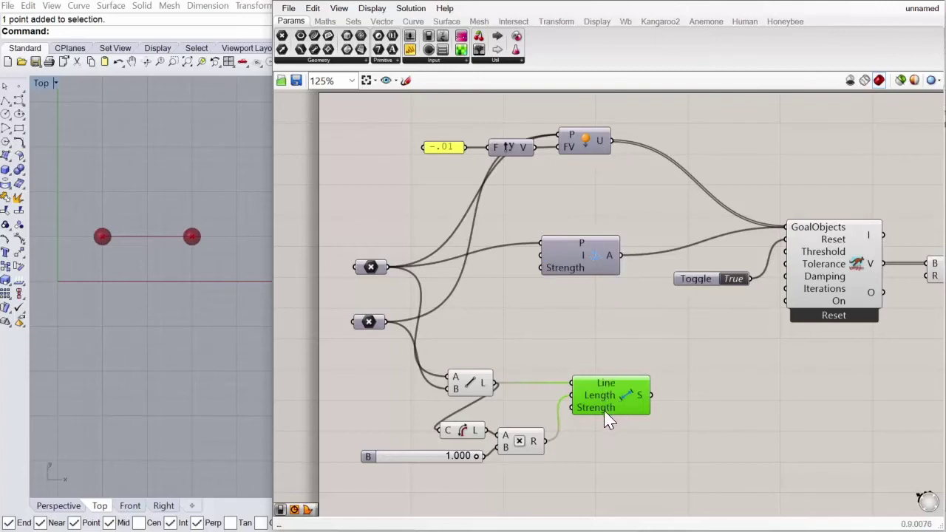
mouse_move(600, 418)
Connect the Anchor and Unary Force goal outputs to the solver's GoalObjects.
drag(618, 401, 614, 402)
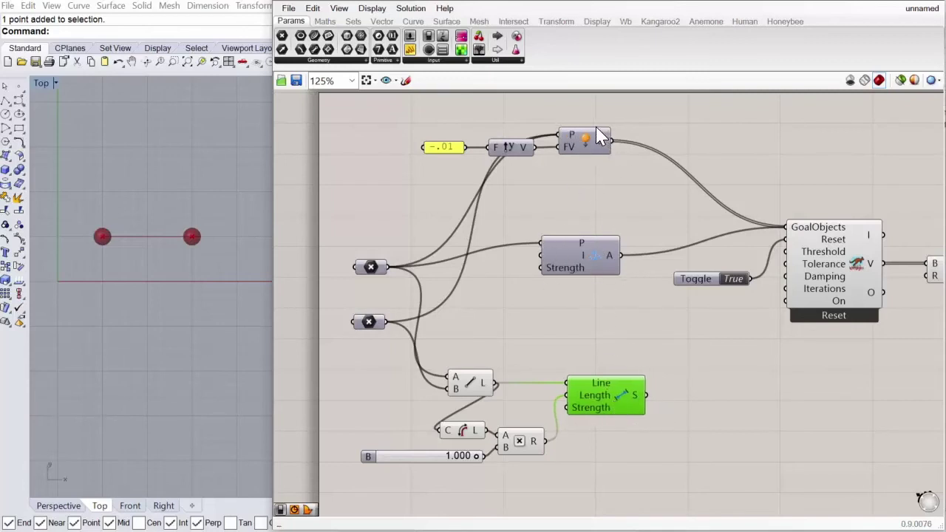
mouse_move(603, 143)
drag(649, 238, 795, 235)
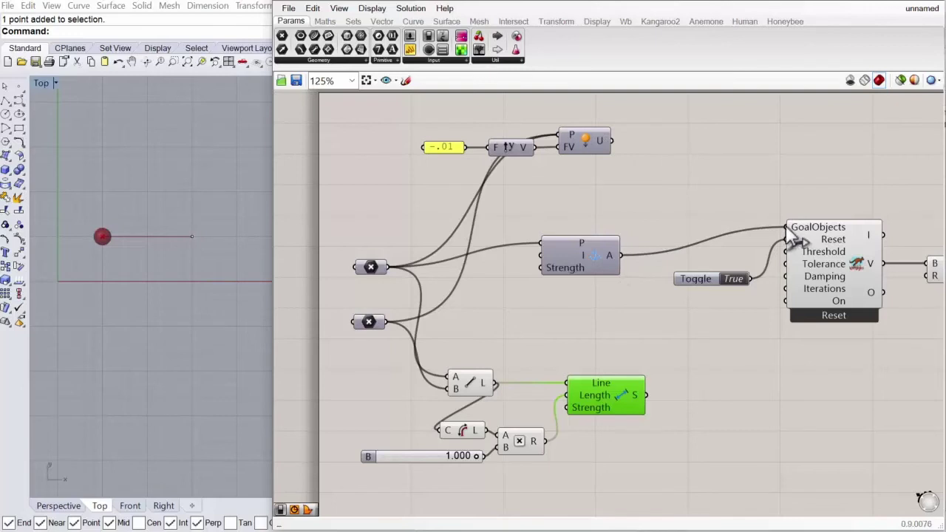
right_drag(585, 330, 574, 326)
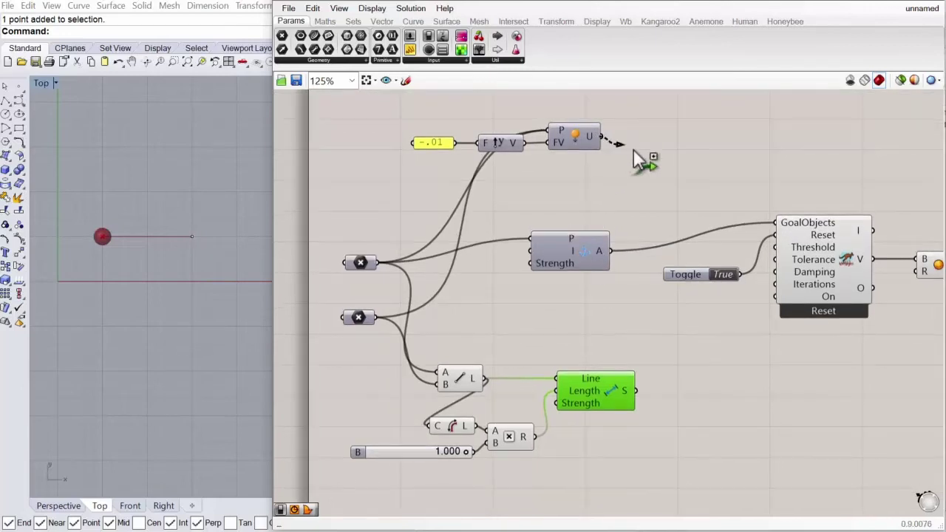
shift+drag(633, 149, 778, 224)
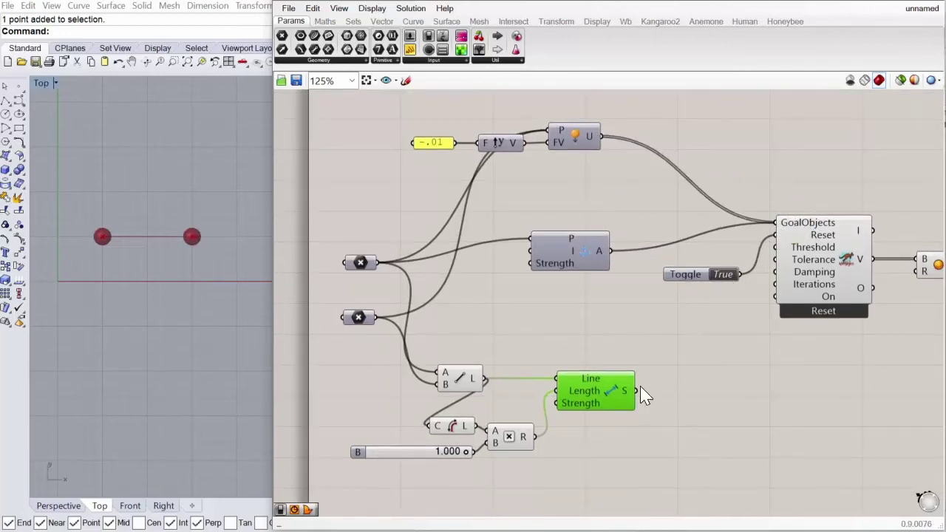
Change the unary force panel value from -.01 to 0.
double_click(435, 143)
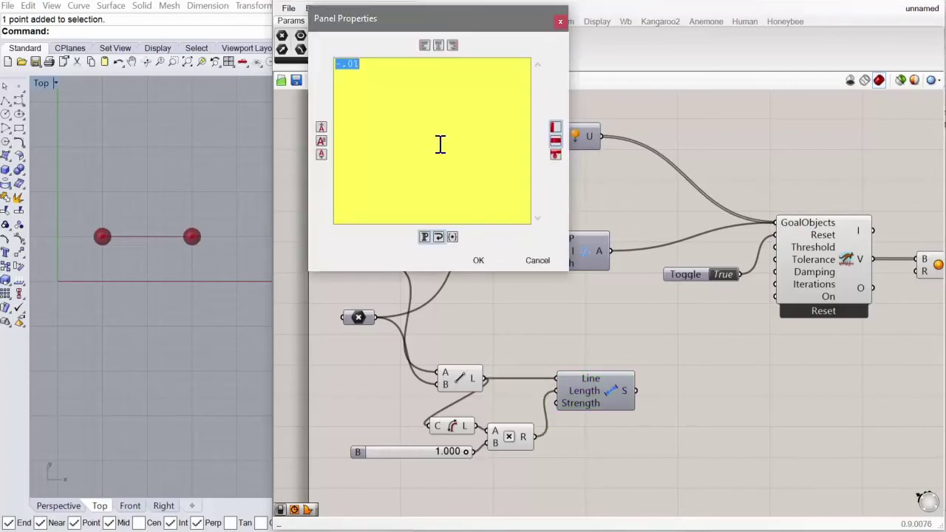
text(0)
click(482, 262)
click(559, 333)
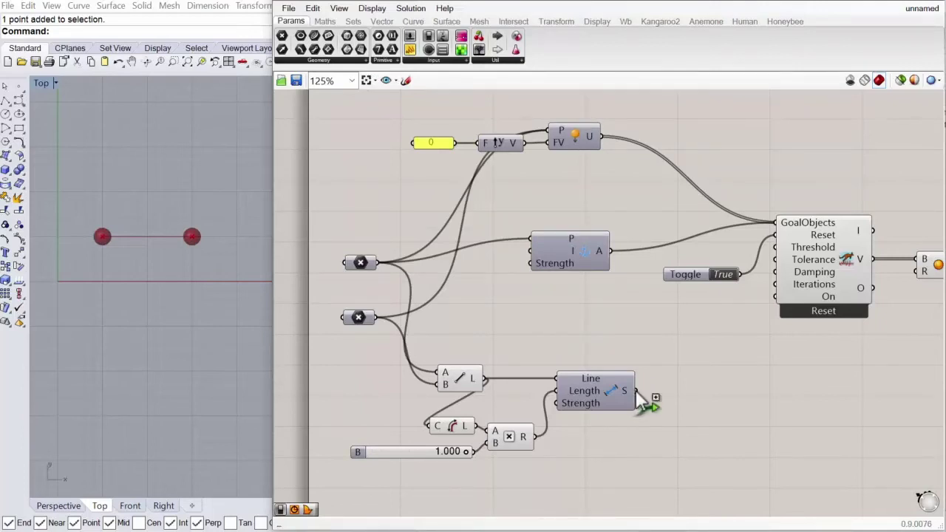
Add the Length goal to GoalObjects and switch the reset toggle to False.
shift+drag(635, 389, 776, 224)
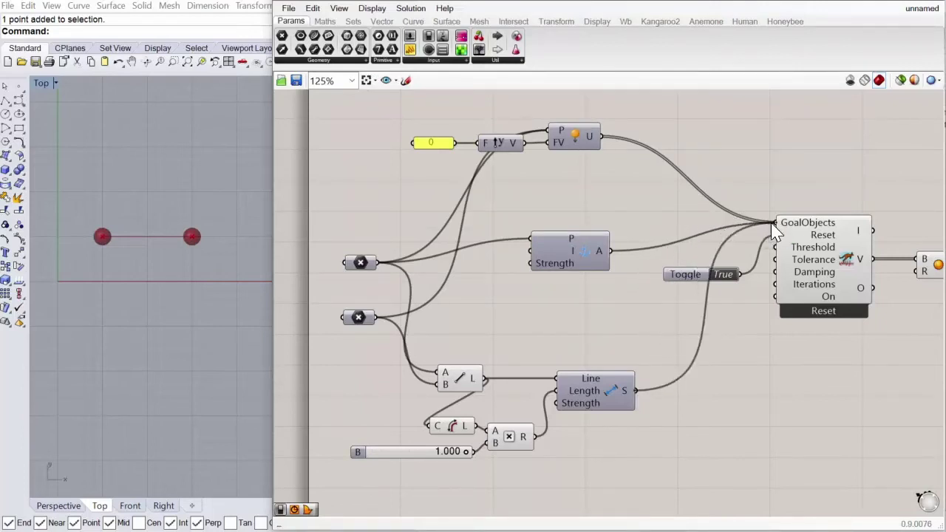
drag(575, 258, 590, 267)
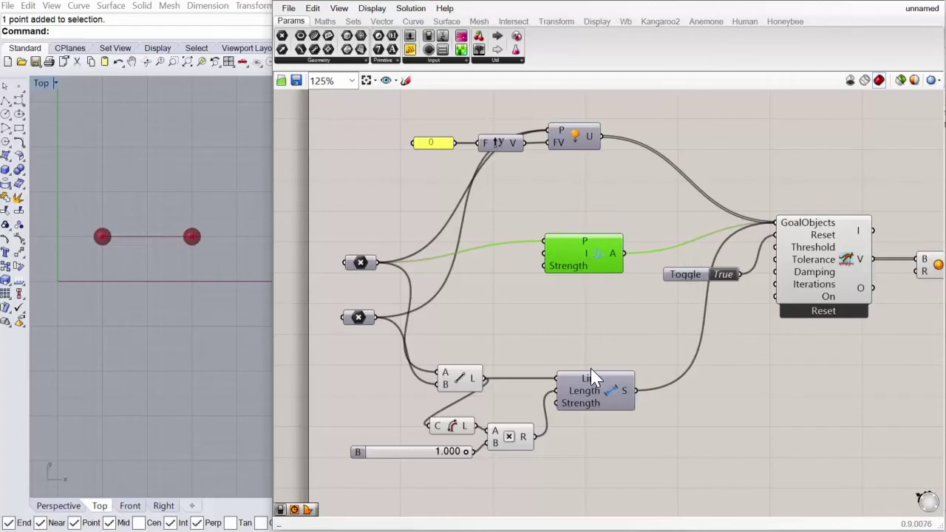
drag(597, 384, 593, 384)
click(591, 266)
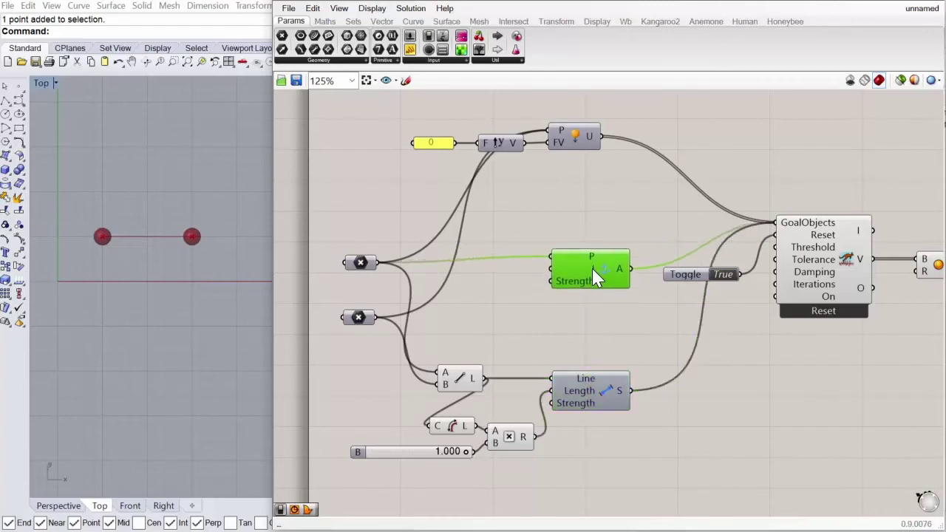
right_drag(666, 333, 744, 324)
double_click(809, 268)
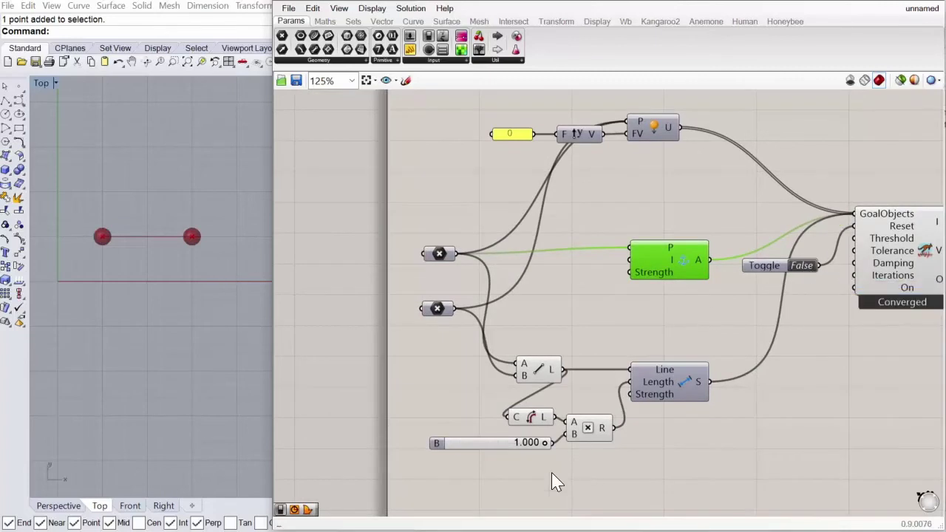
scroll(537, 469, up, 1)
scroll(537, 469, down, 1)
drag(680, 265, 681, 287)
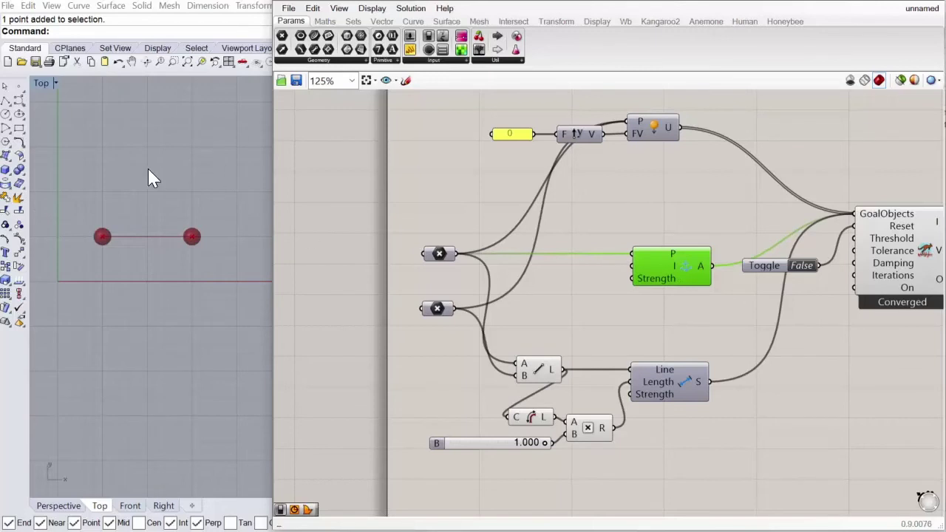
scroll(615, 432, up, 1)
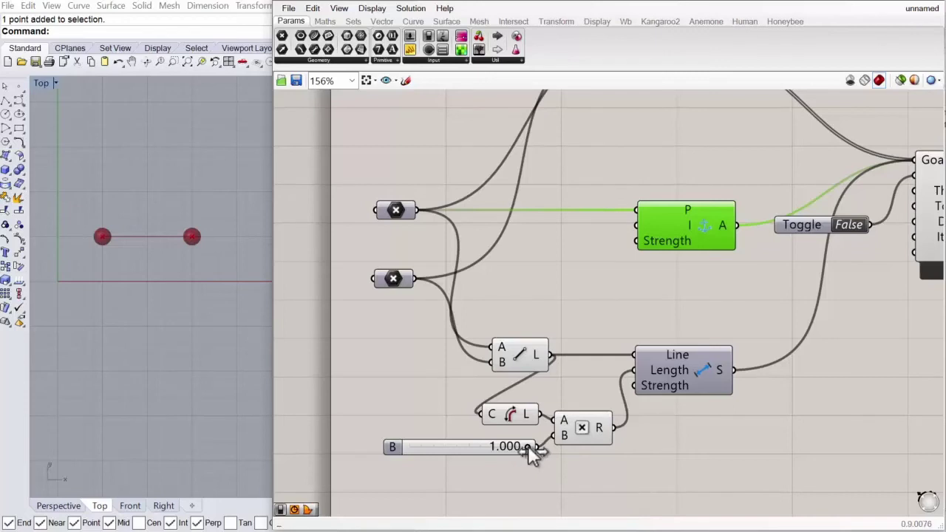
mouse_move(527, 445)
mouse_down()
mouse_move(453, 451)
mouse_move(516, 450)
mouse_move(448, 461)
mouse_move(529, 464)
mouse_up()
Raise the length multiplier slider's maximum to 3 in its Values settings, keeping 1.000.
right_click(489, 449)
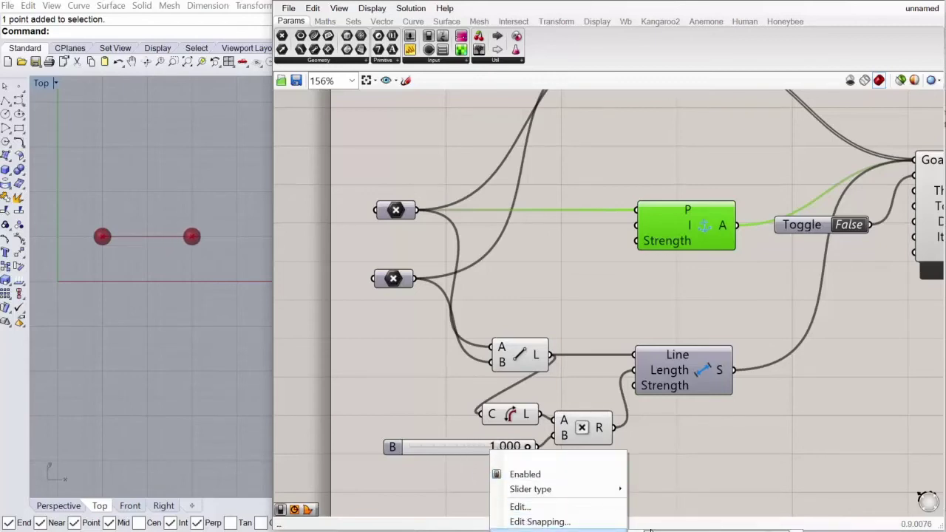
click(704, 466)
scroll(675, 484, down, 4)
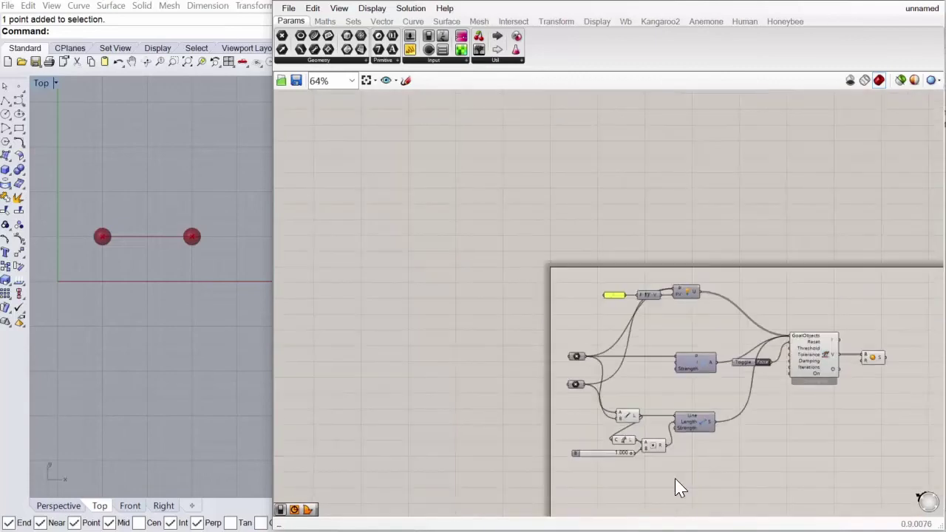
right_drag(676, 486, 639, 294)
scroll(599, 270, up, 5)
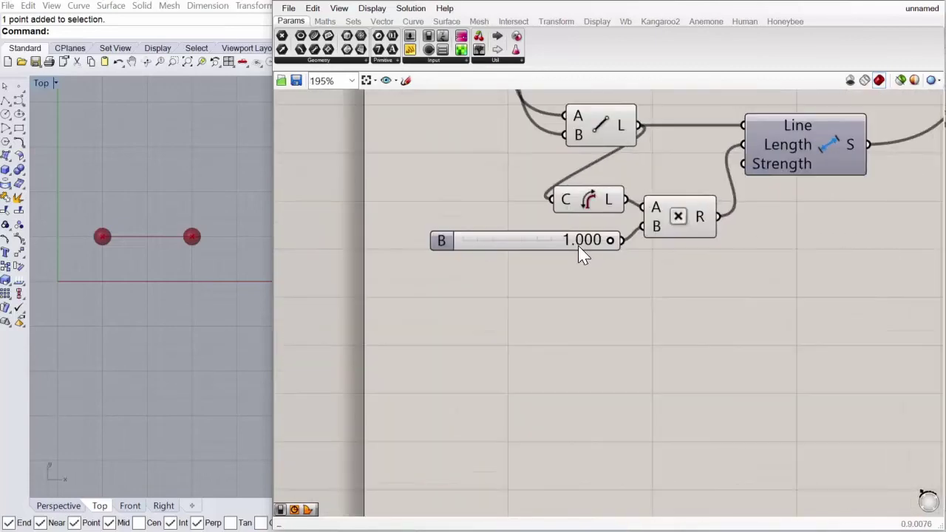
right_click(578, 246)
mouse_move(699, 337)
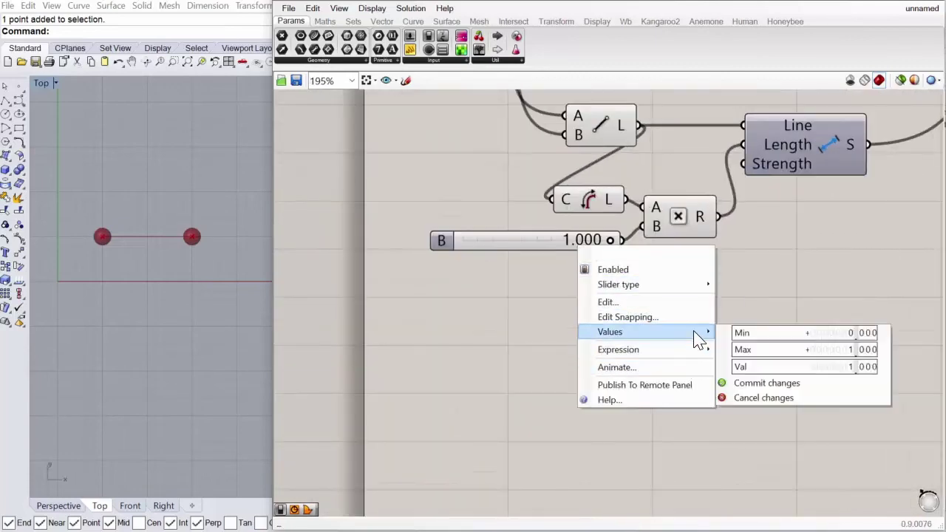
click(793, 353)
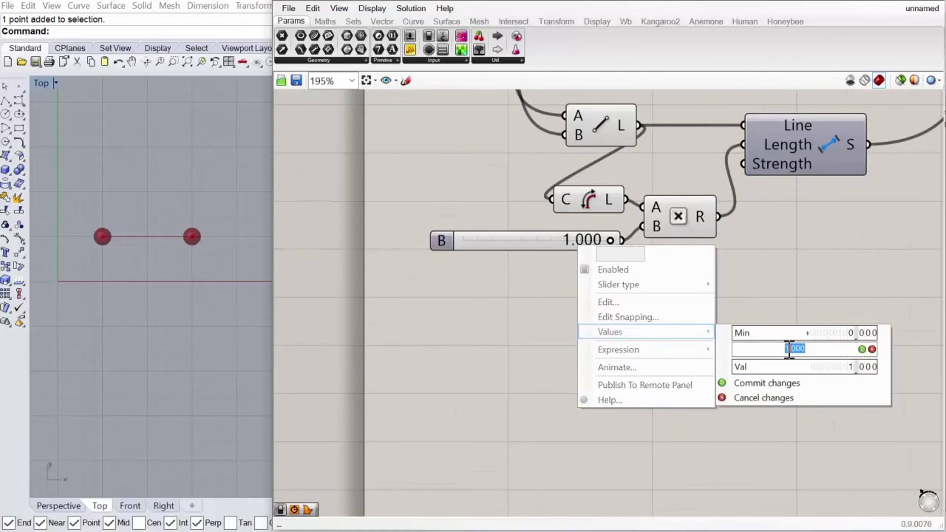
text(3)
click(862, 349)
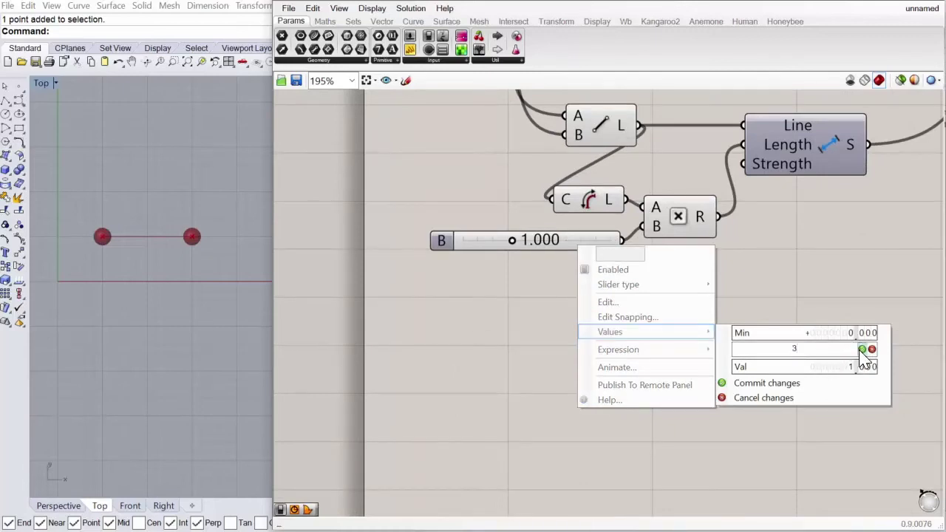
click(747, 382)
right_drag(707, 367, 660, 442)
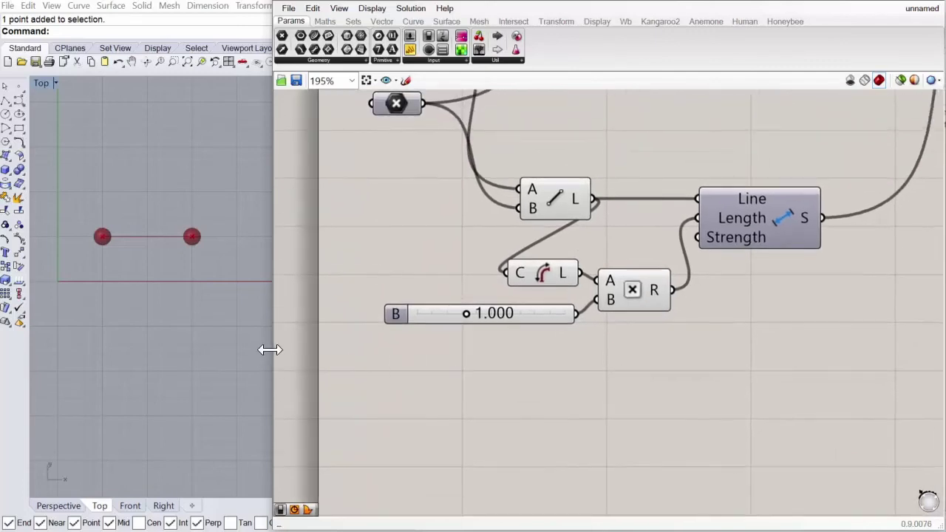
Widen and reframe the Rhino view around the points, then nudge multiplier B.
drag(271, 350, 458, 351)
right_drag(399, 336, 431, 360)
scroll(281, 301, down, 2)
scroll(281, 301, up, 4)
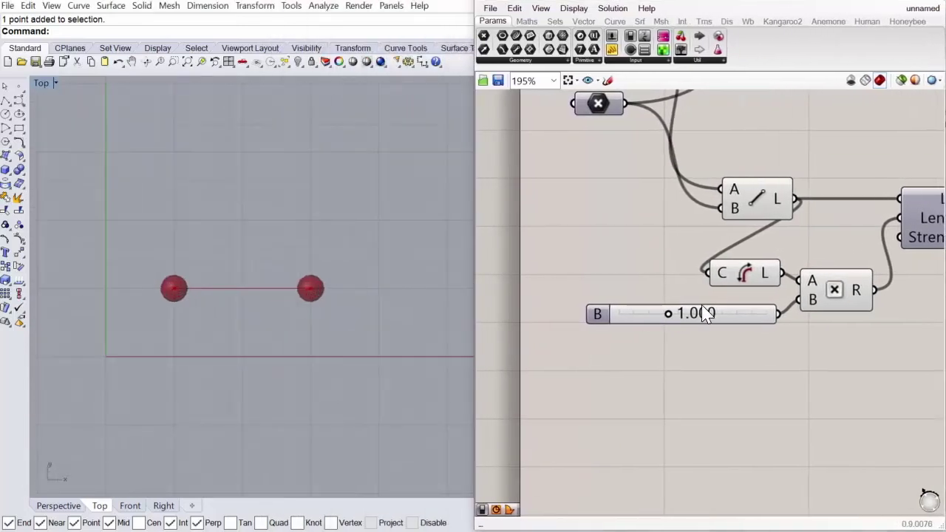
mouse_move(668, 318)
mouse_down()
mouse_move(754, 318)
mouse_move(674, 314)
mouse_up()
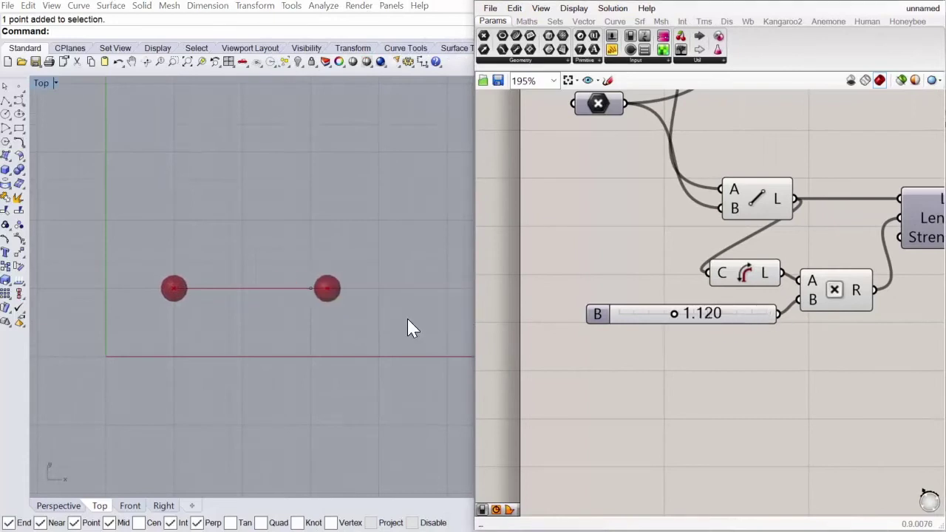
scroll(334, 333, down, 4)
scroll(397, 338, up, 2)
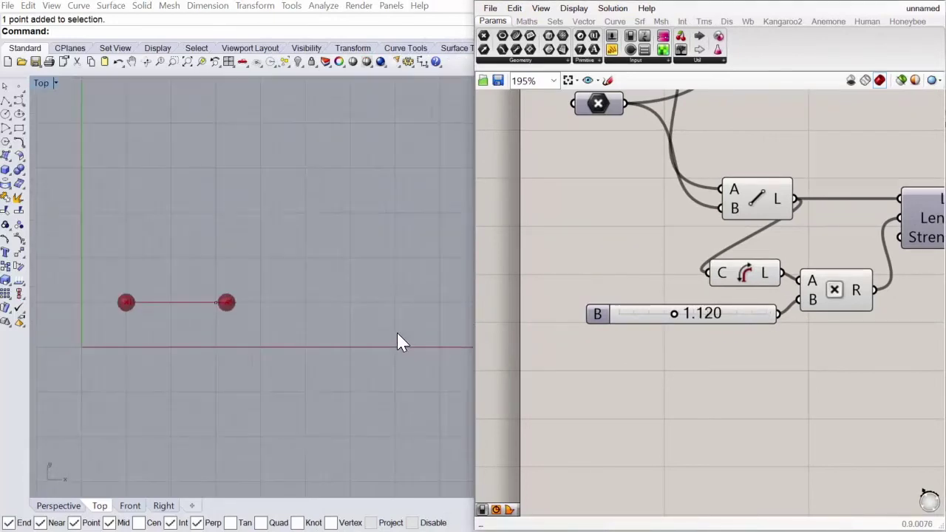
scroll(302, 357, down, 1)
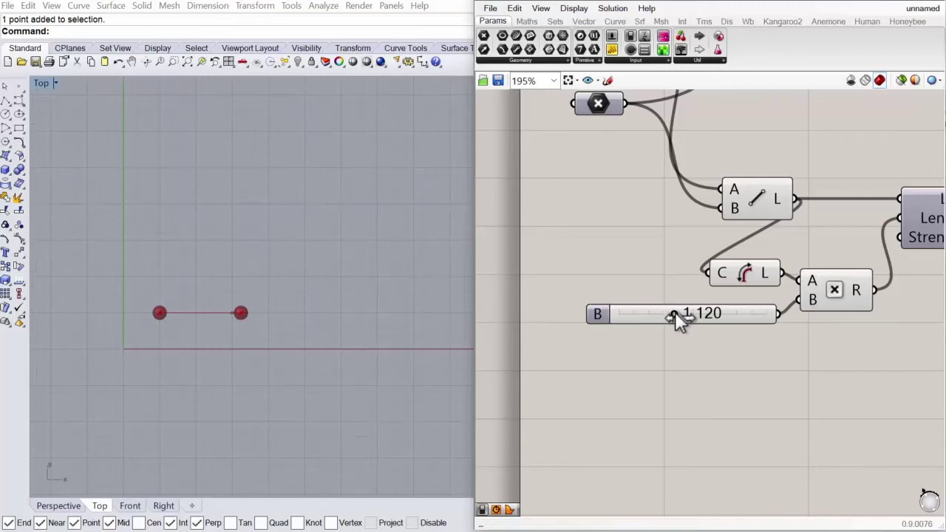
Sweep multiplier B through several values, settling at 1.273, and recentre the definition.
drag(676, 313, 710, 351)
scroll(623, 416, down, 4)
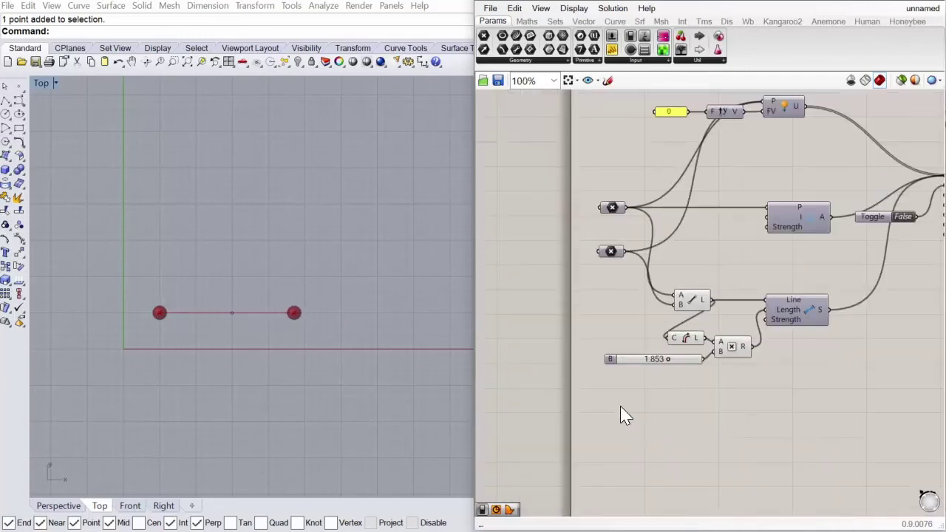
scroll(707, 272, up, 1)
scroll(649, 328, up, 1)
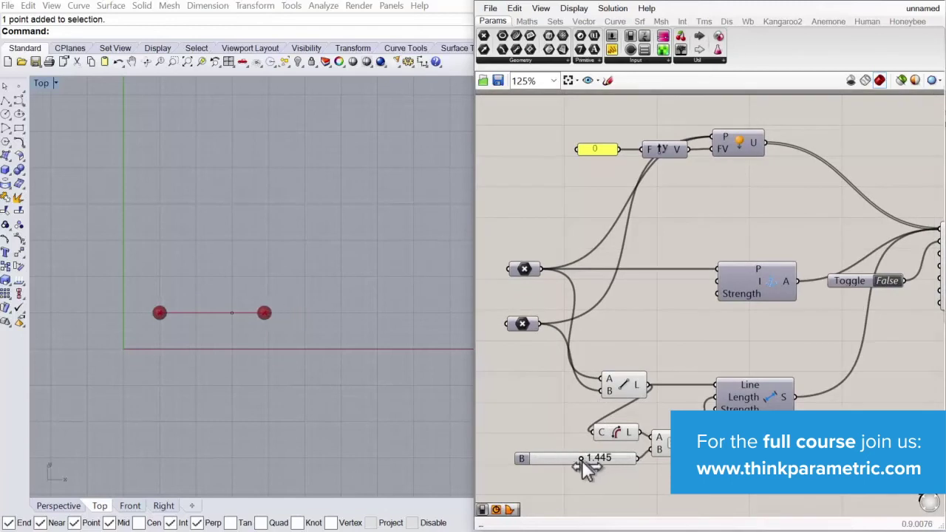
drag(582, 459, 623, 460)
right_drag(636, 215, 623, 228)
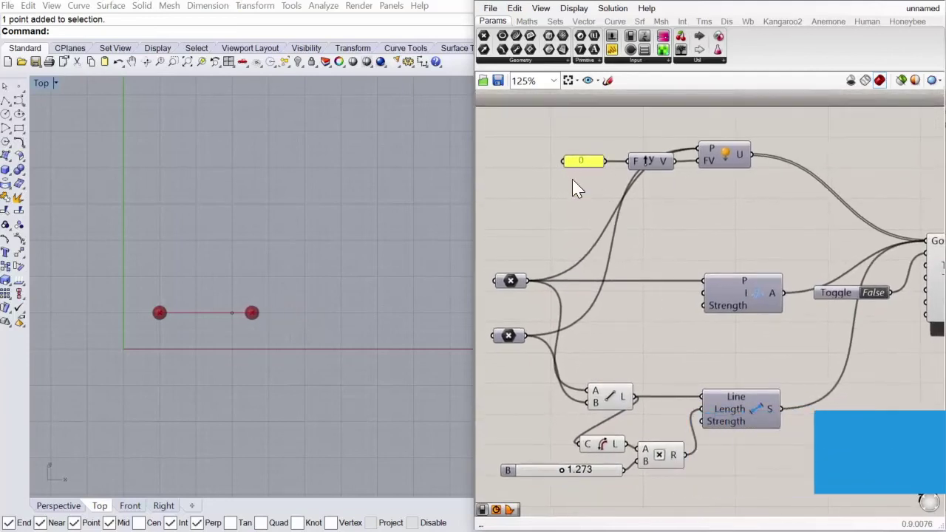
right_drag(753, 222, 723, 226)
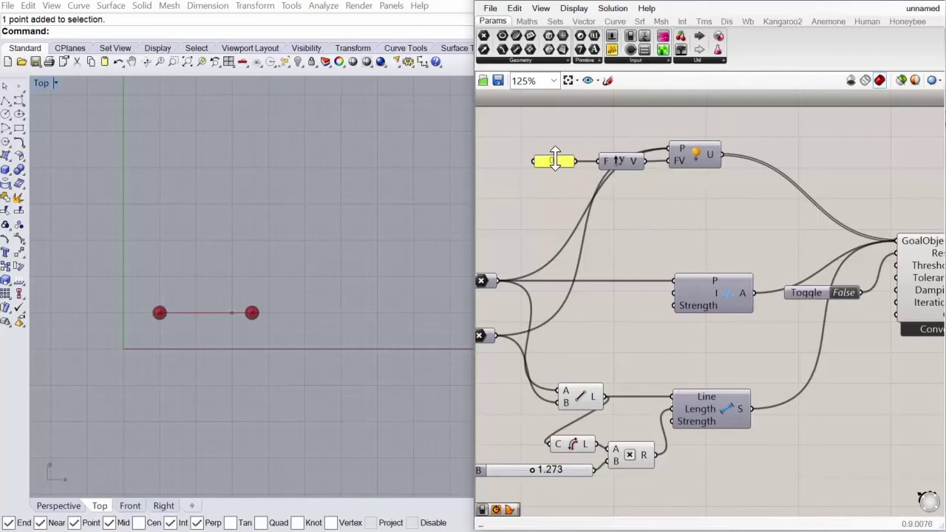
Replace the force panel's value of 0 with -1.
right_drag(257, 385, 346, 333)
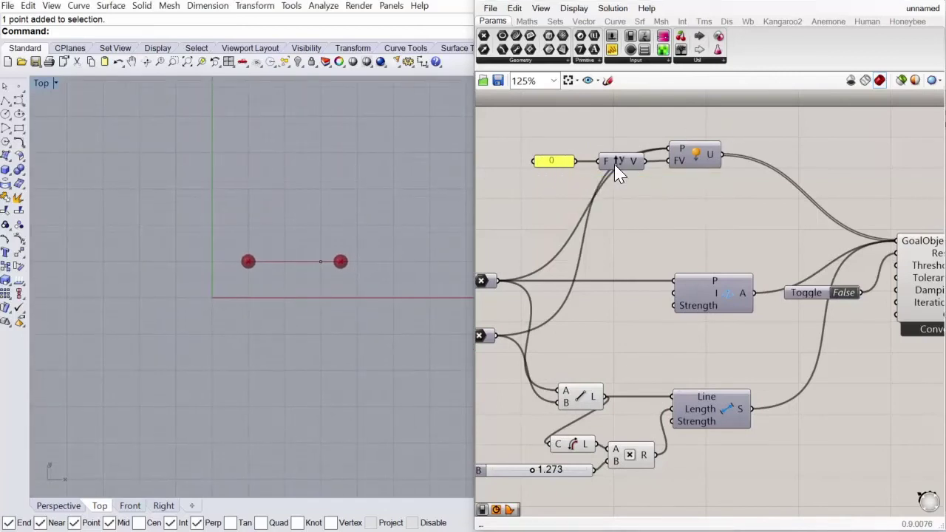
double_click(556, 163)
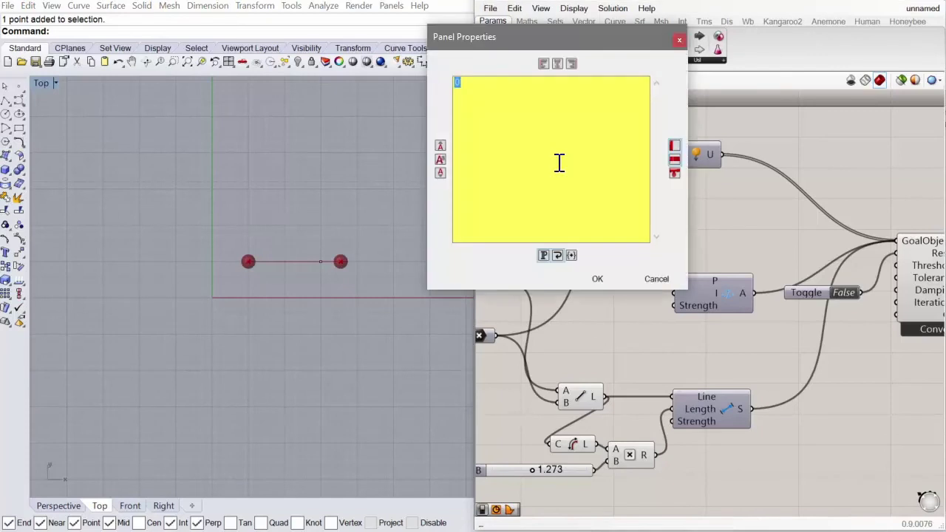
click(600, 280)
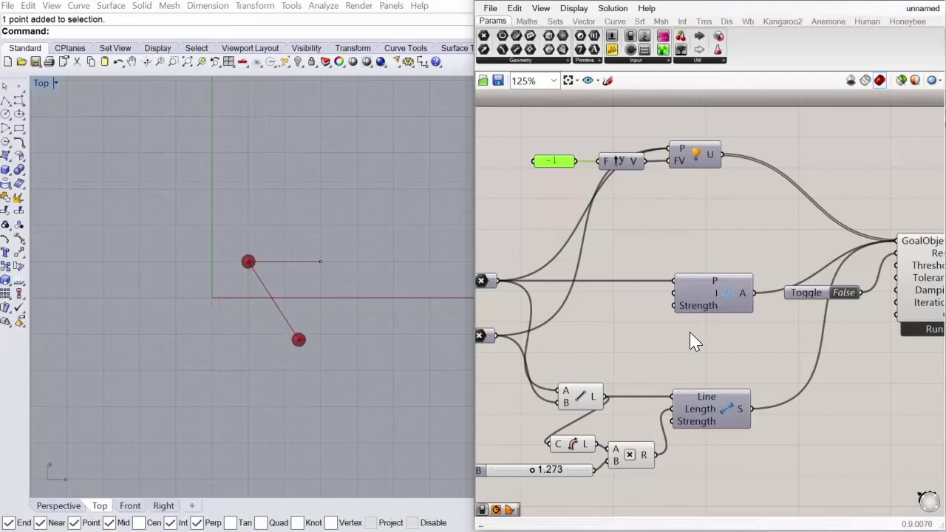
Turn Preview Off for the Line, Length and Multiplication components, then deselect them.
scroll(762, 236, down, 1)
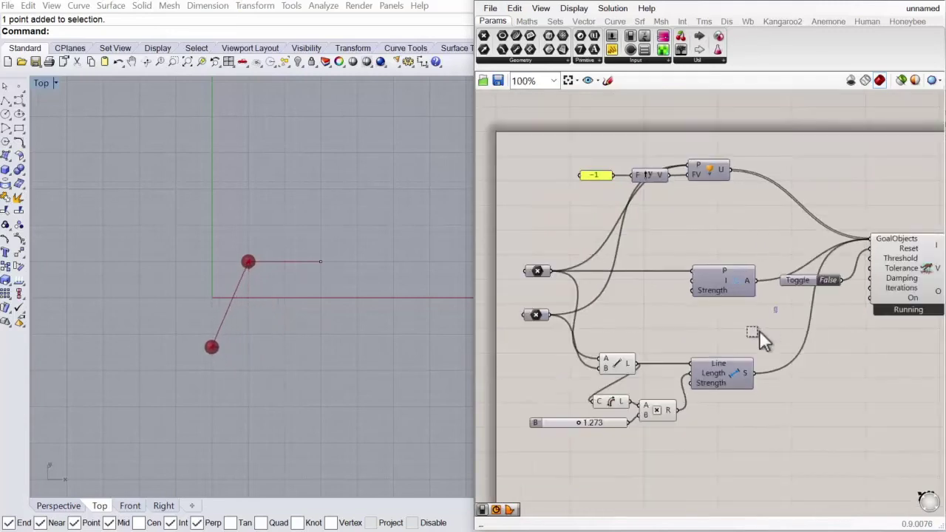
drag(776, 307, 576, 442)
right_click(645, 304)
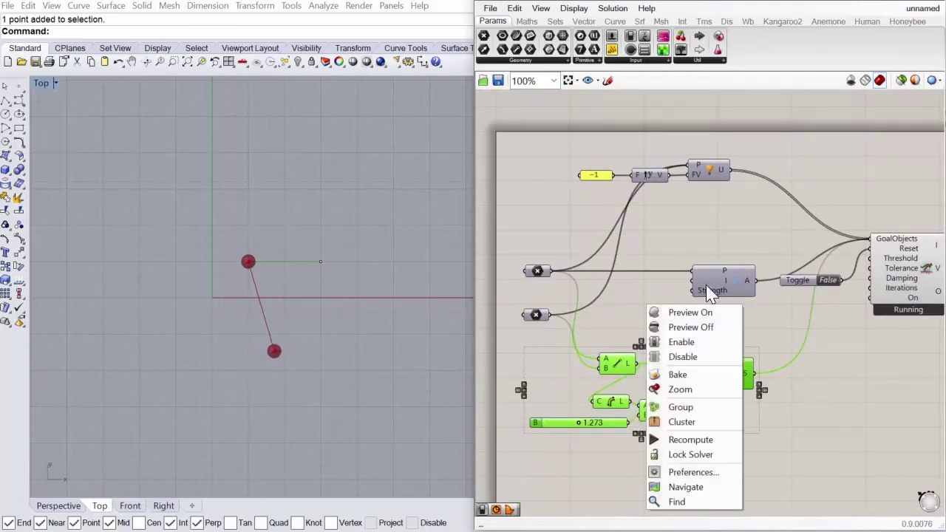
click(711, 327)
right_drag(418, 307, 370, 274)
click(681, 322)
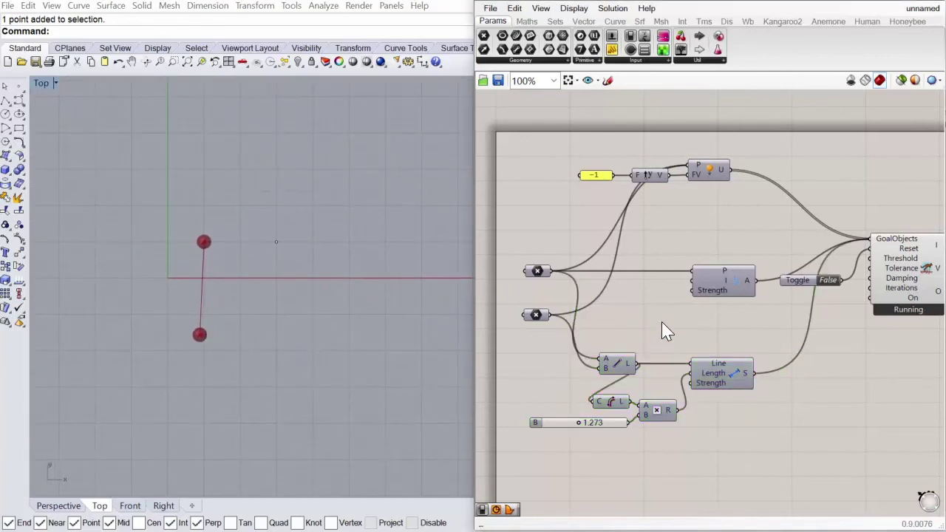
right_drag(662, 318, 679, 328)
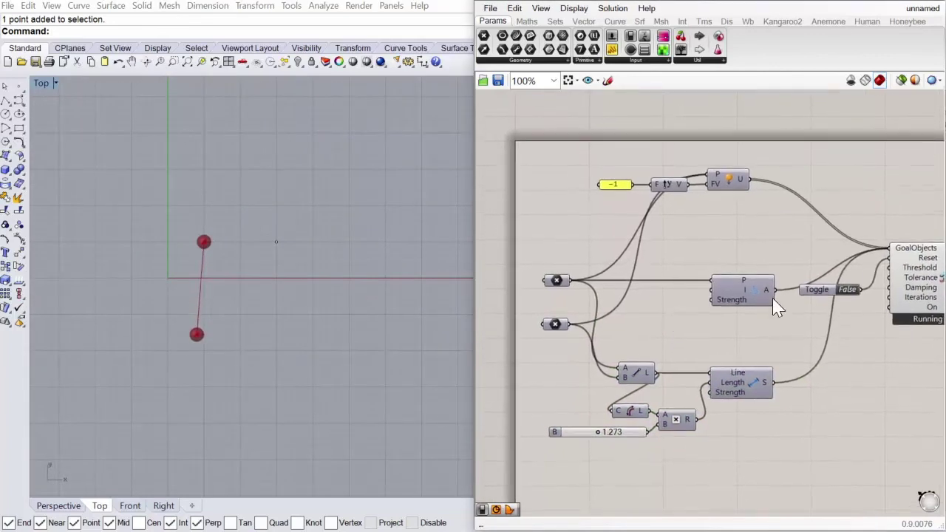
Restart the pendulum simulation and set length multiplier B to 1.038.
double_click(852, 290)
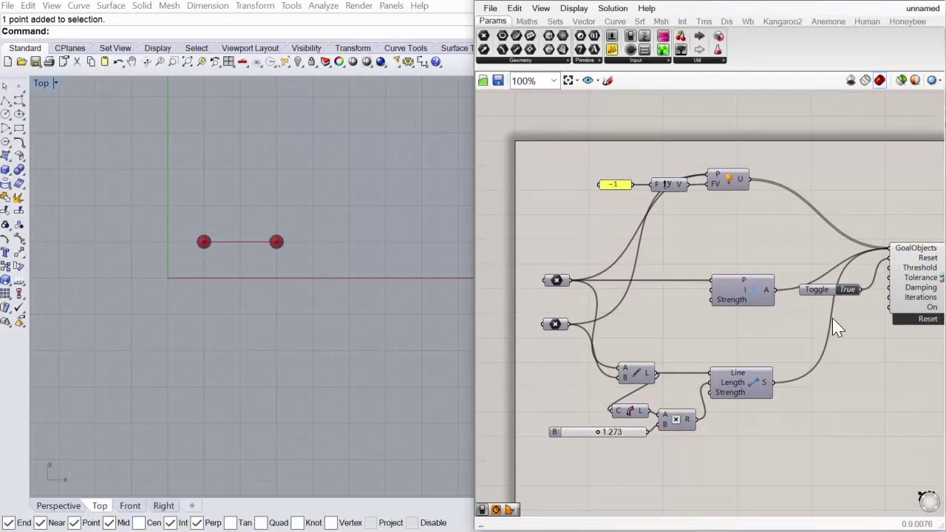
right_drag(832, 318, 838, 320)
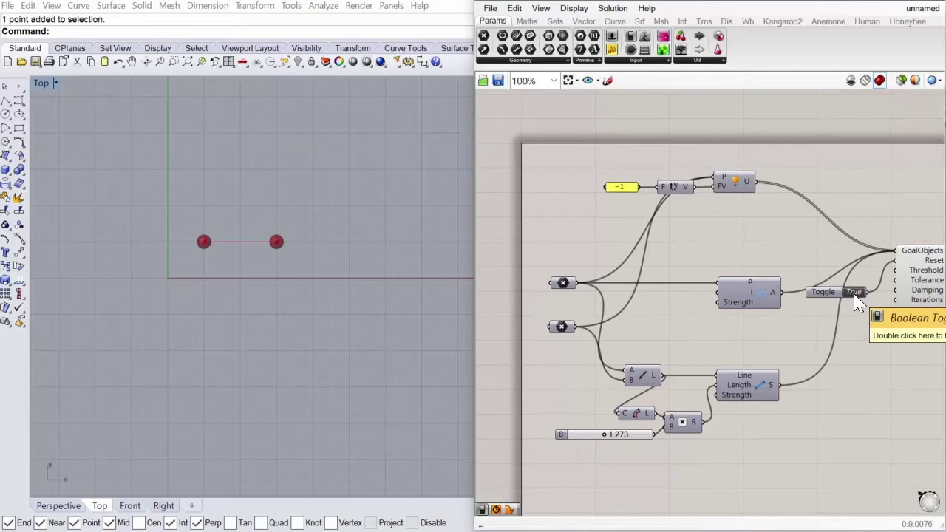
double_click(854, 293)
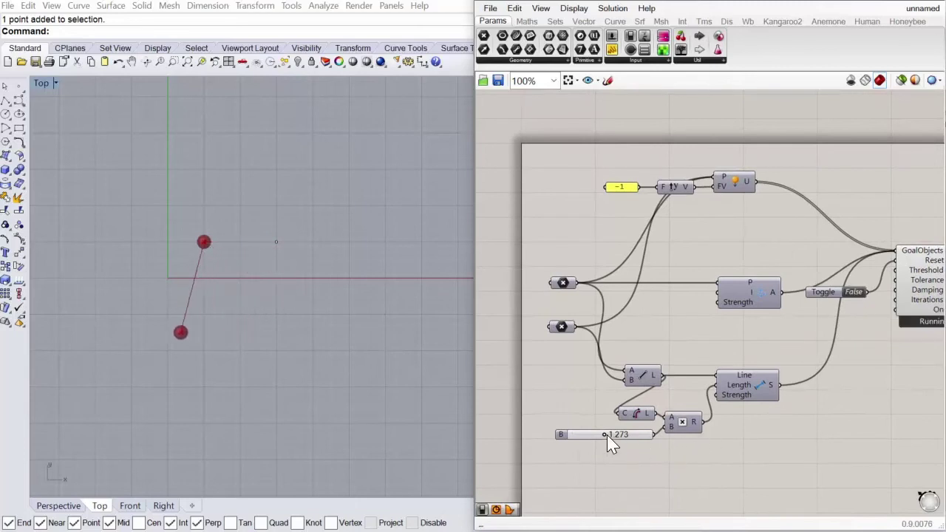
mouse_move(604, 436)
mouse_down()
mouse_move(634, 444)
mouse_move(592, 446)
mouse_move(644, 446)
mouse_move(589, 452)
mouse_move(645, 451)
mouse_move(607, 453)
mouse_up()
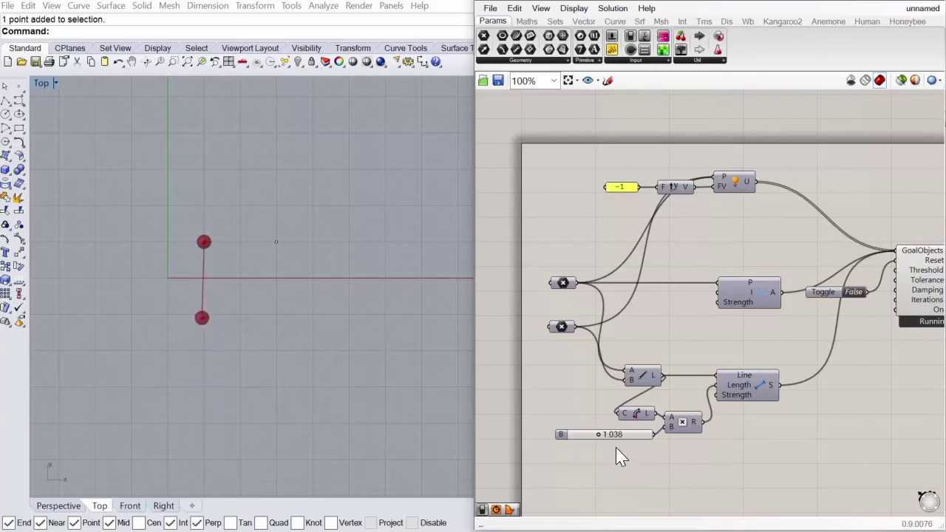
Reset the solver so the points return to their horizontal starting positions.
right_drag(859, 332, 831, 333)
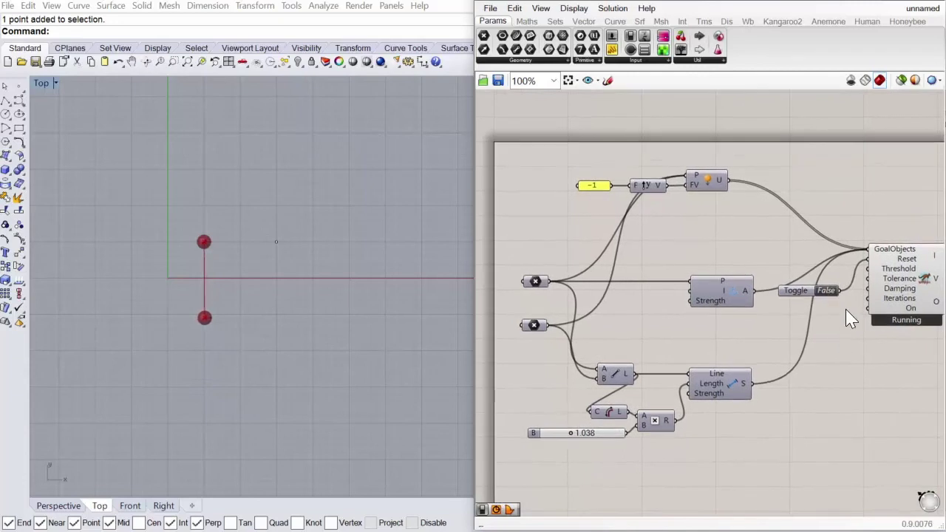
double_click(832, 296)
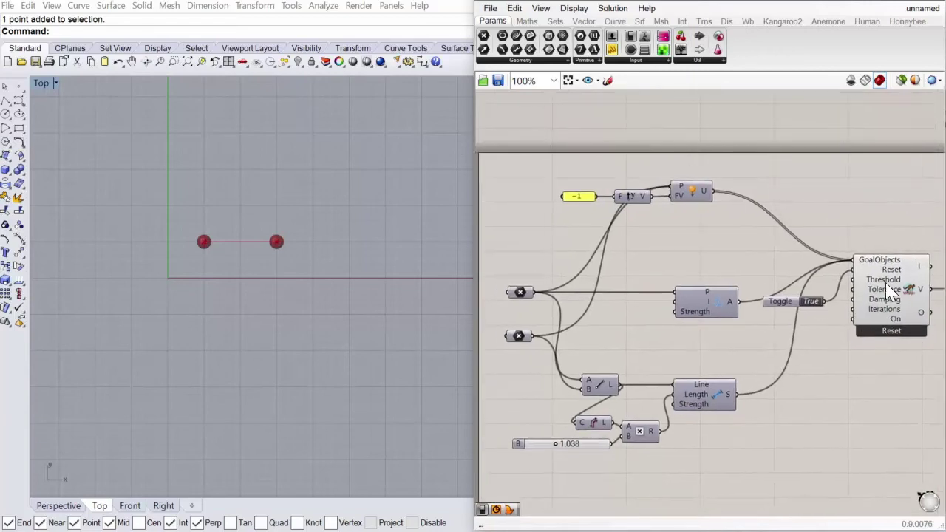
right_drag(832, 353, 841, 347)
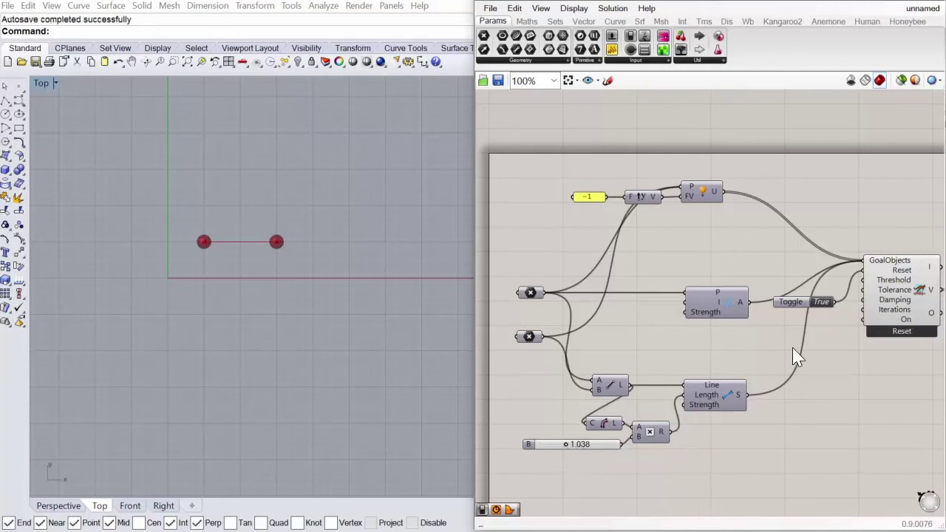
Restart the solver and rewire the Anchor goal to the second point instead of the first.
double_click(823, 304)
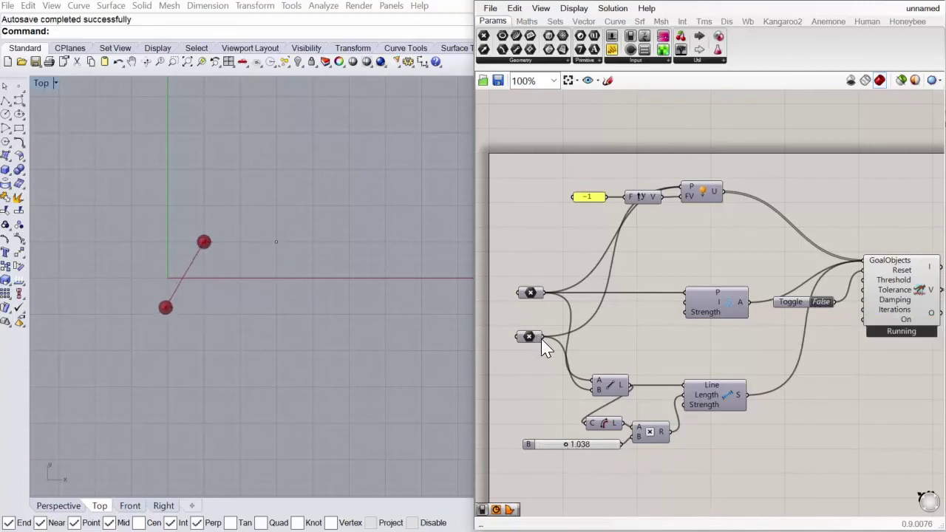
drag(550, 336, 685, 293)
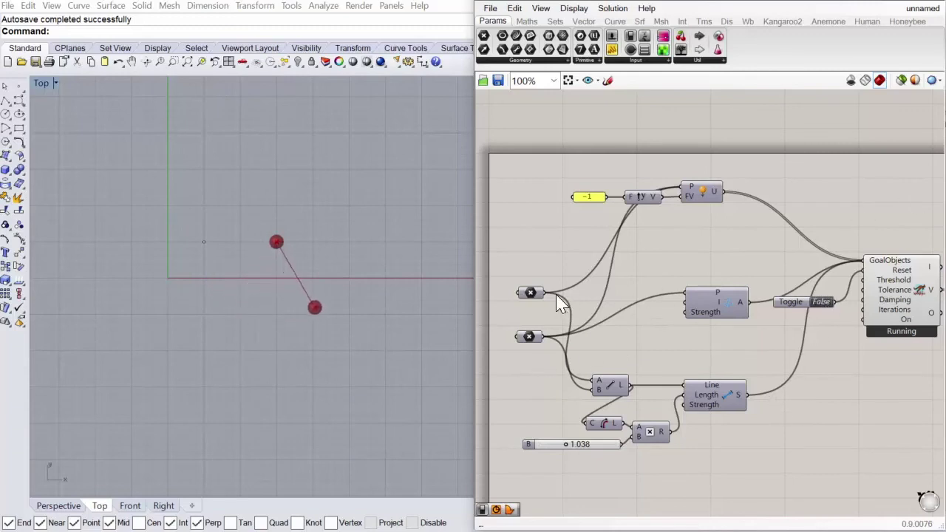
drag(546, 292, 686, 292)
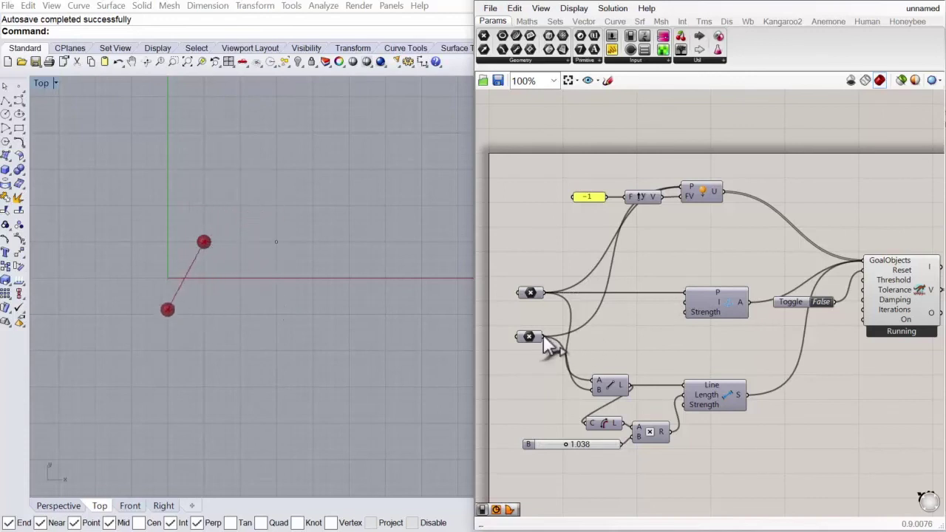
drag(543, 335, 685, 292)
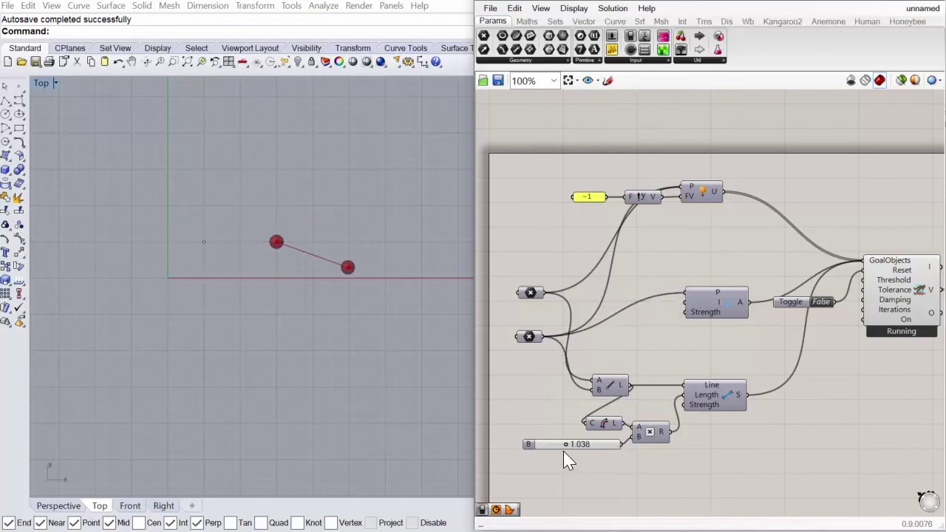
mouse_move(565, 443)
mouse_down()
mouse_move(586, 443)
mouse_move(566, 444)
mouse_up()
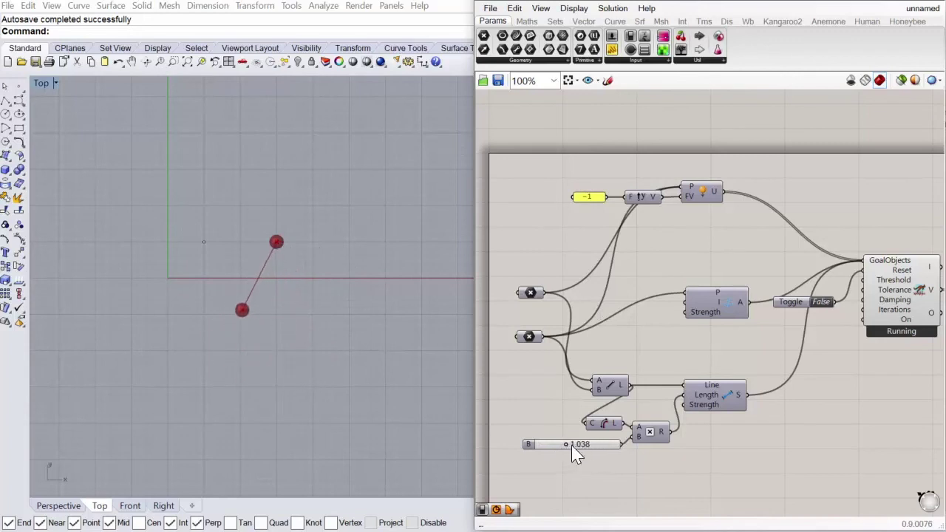
Reset the solver and place a Kangaroo2 Grab goal above and right of the solver.
double_click(822, 301)
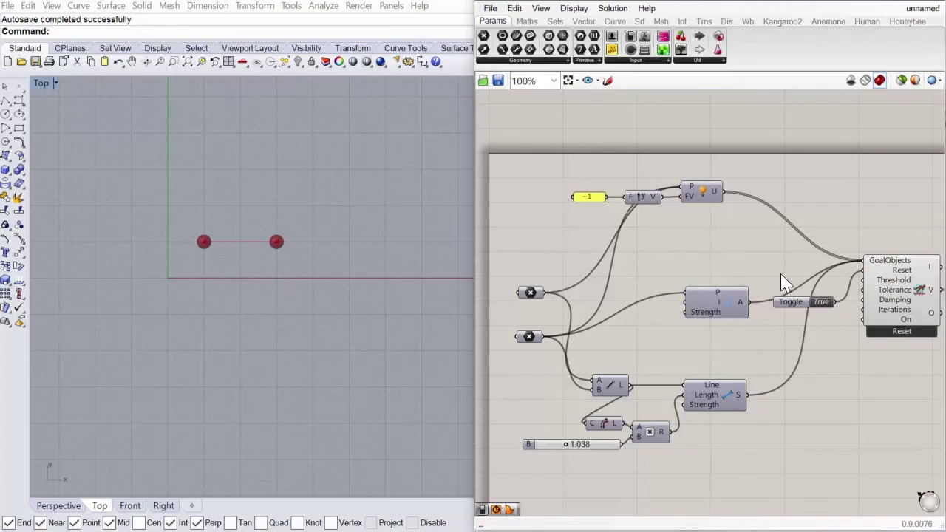
right_drag(781, 274, 745, 273)
scroll(746, 274, down, 2)
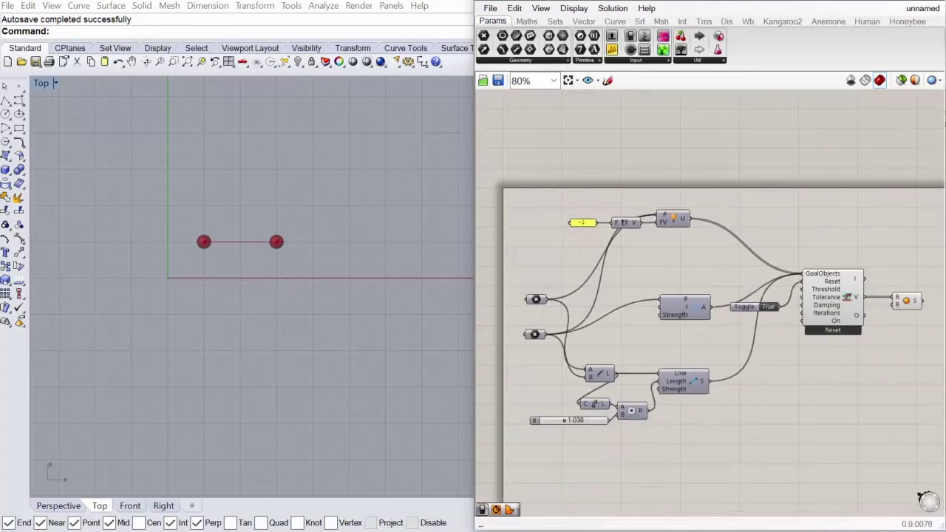
click(794, 20)
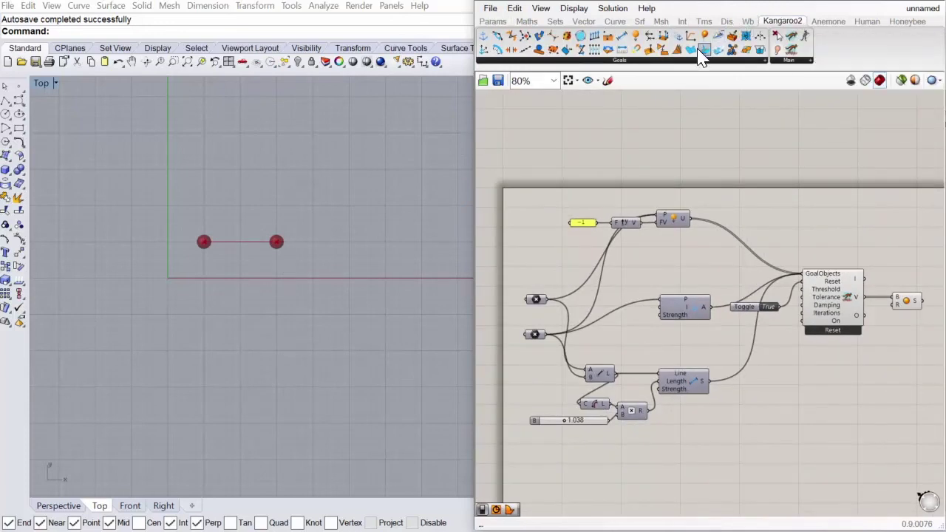
click(808, 60)
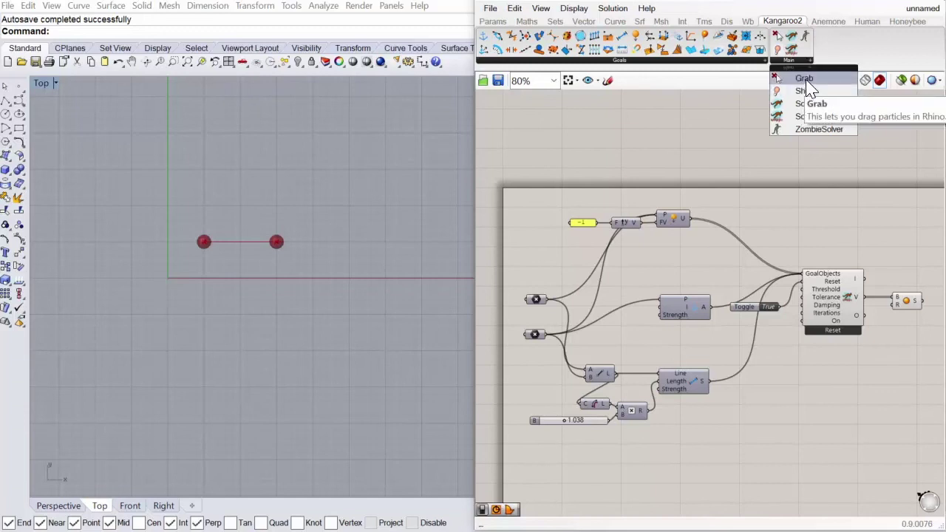
click(807, 80)
click(754, 225)
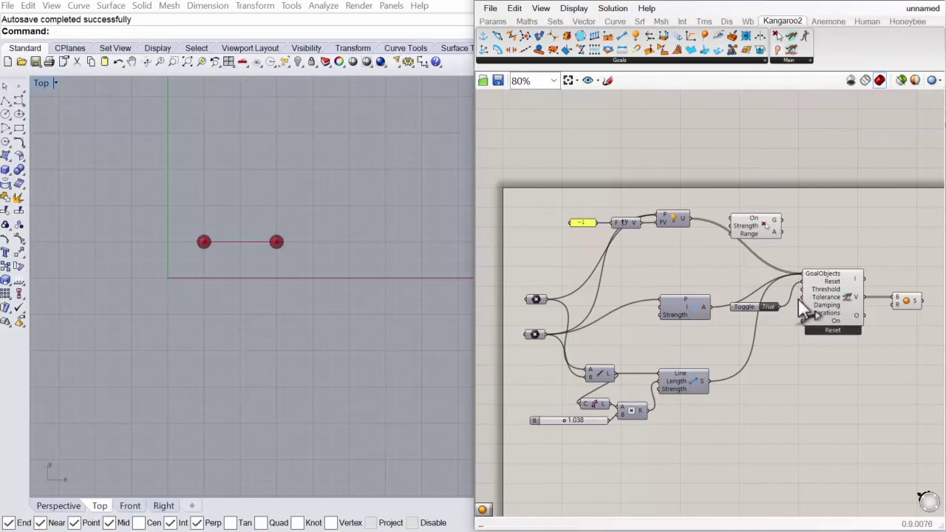
scroll(797, 285, up, 3)
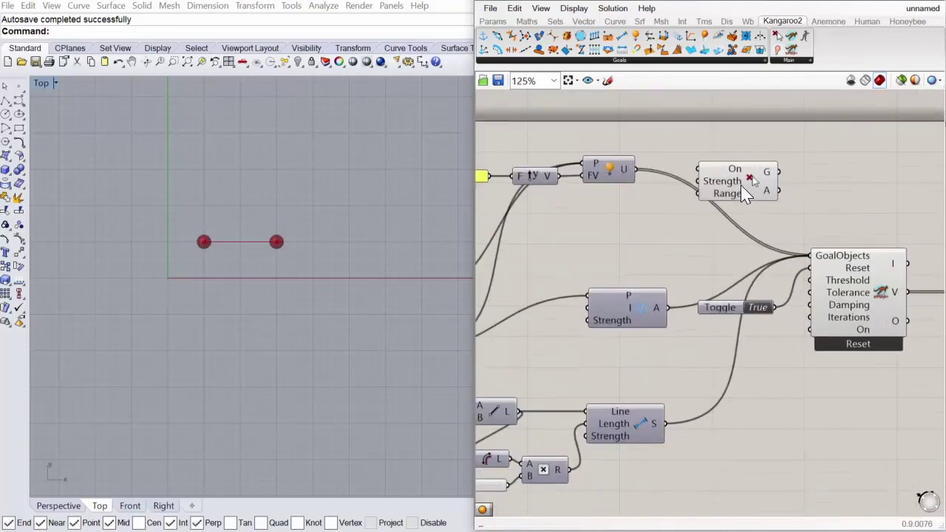
drag(745, 193, 813, 257)
scroll(750, 168, down, 1)
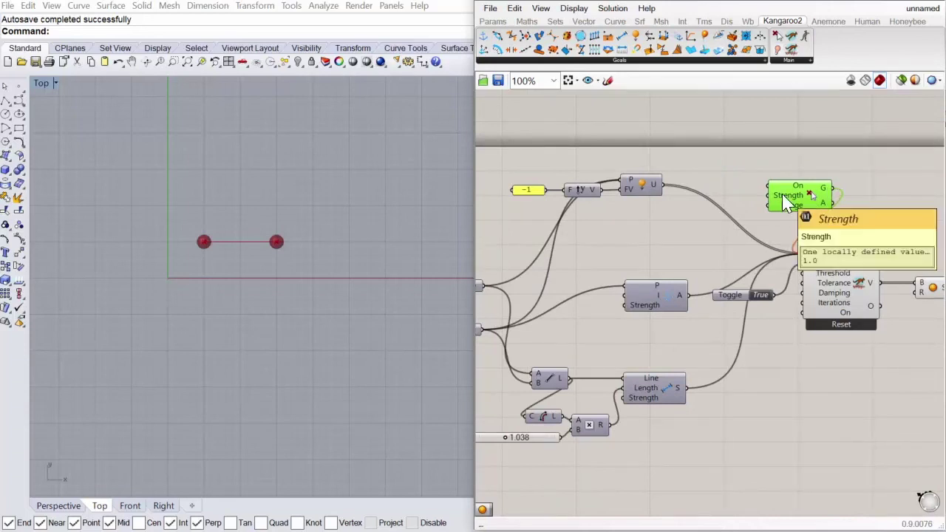
Set the Grab goal's Strength input to 10000.
right_click(782, 194)
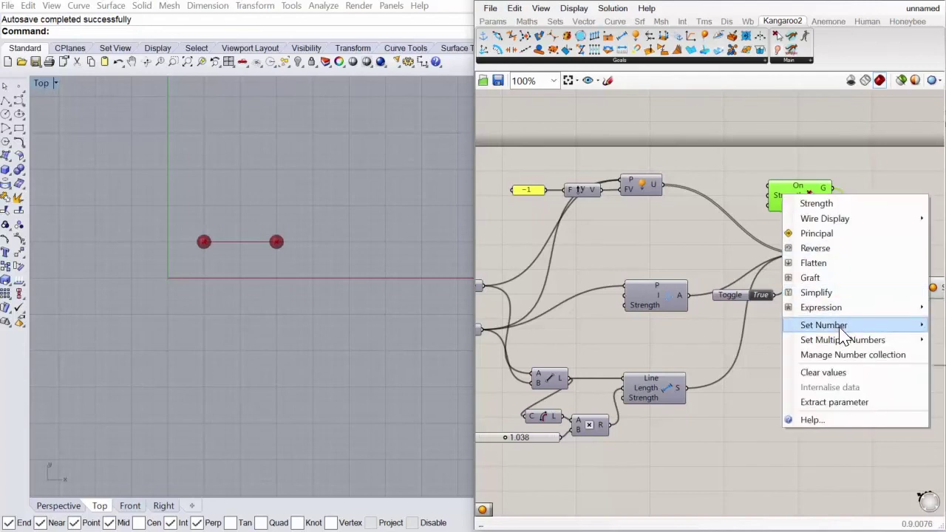
mouse_move(922, 327)
click(828, 163)
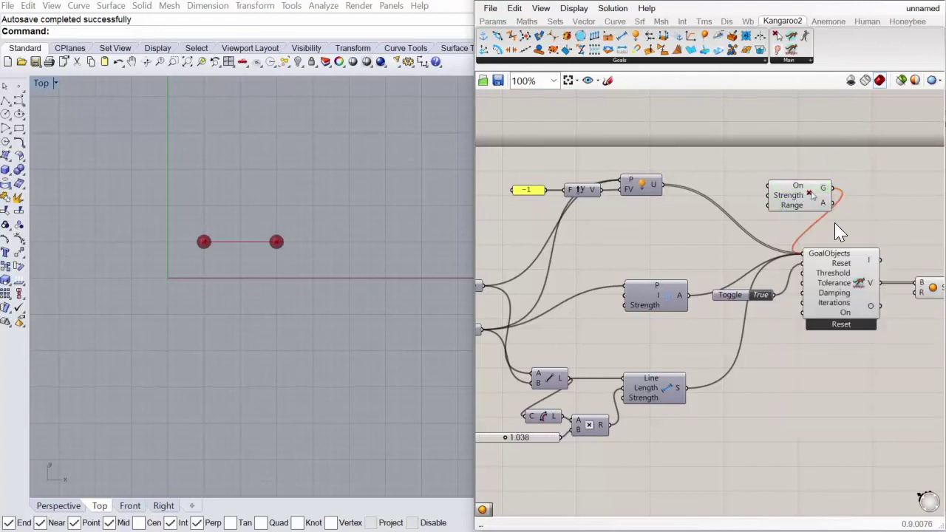
right_drag(835, 223, 573, 233)
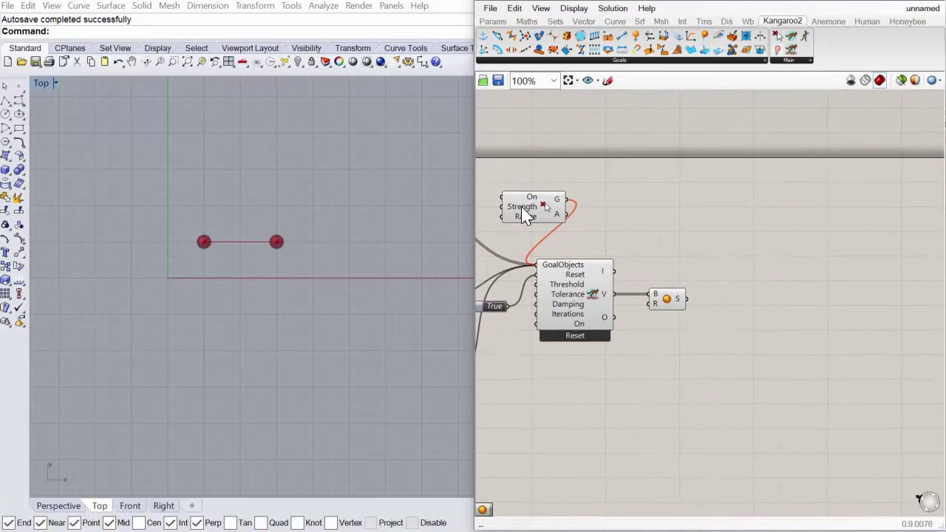
right_click(525, 215)
mouse_move(628, 340)
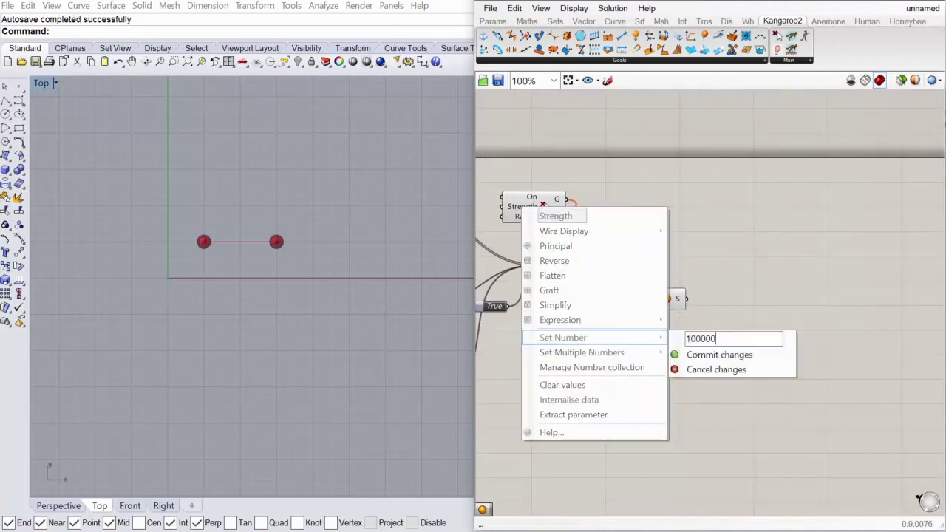
text(10000)
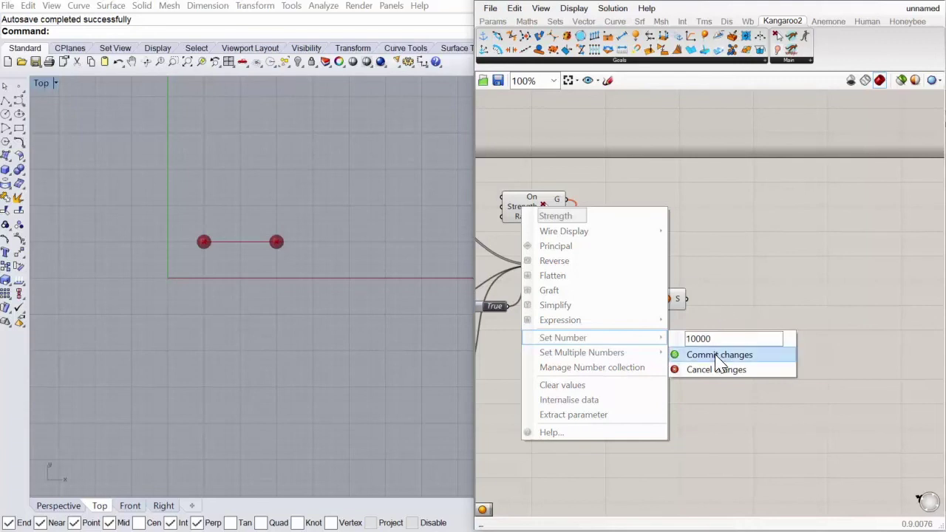
click(717, 354)
right_drag(661, 235, 836, 240)
click(641, 214)
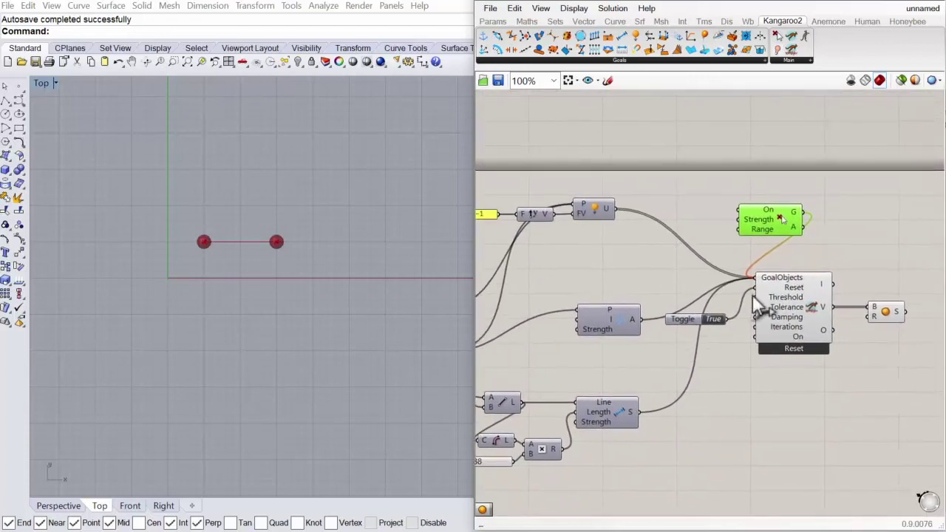
Release Reset and drag the point in Rhino until it hangs converged below the anchor.
click(714, 319)
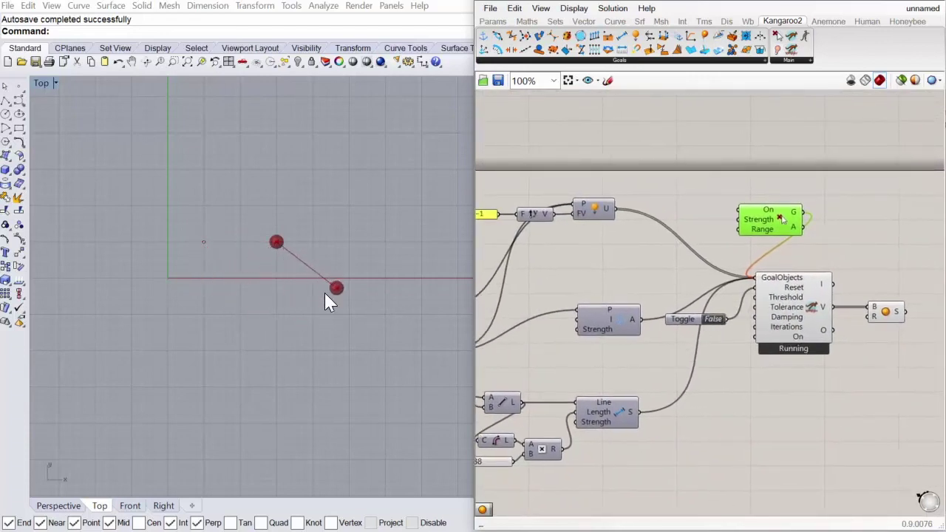
drag(276, 242, 300, 210)
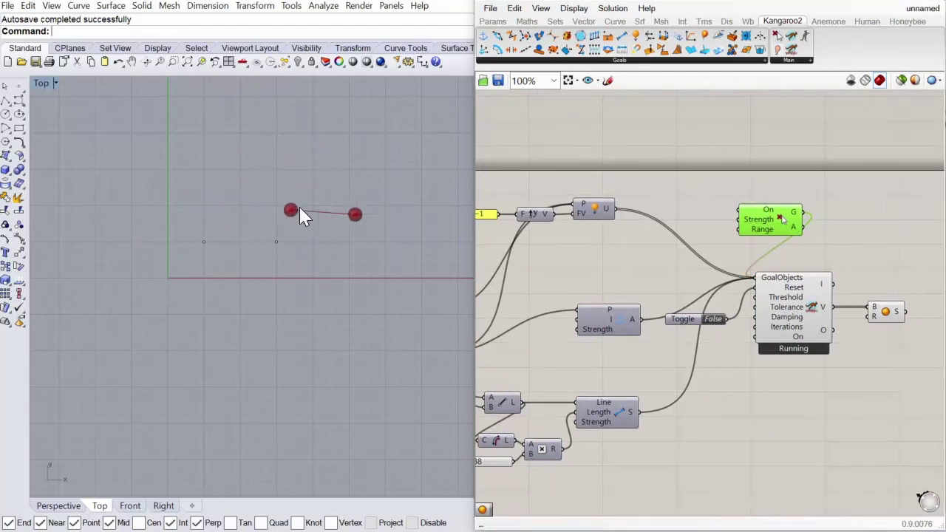
drag(385, 200, 274, 247)
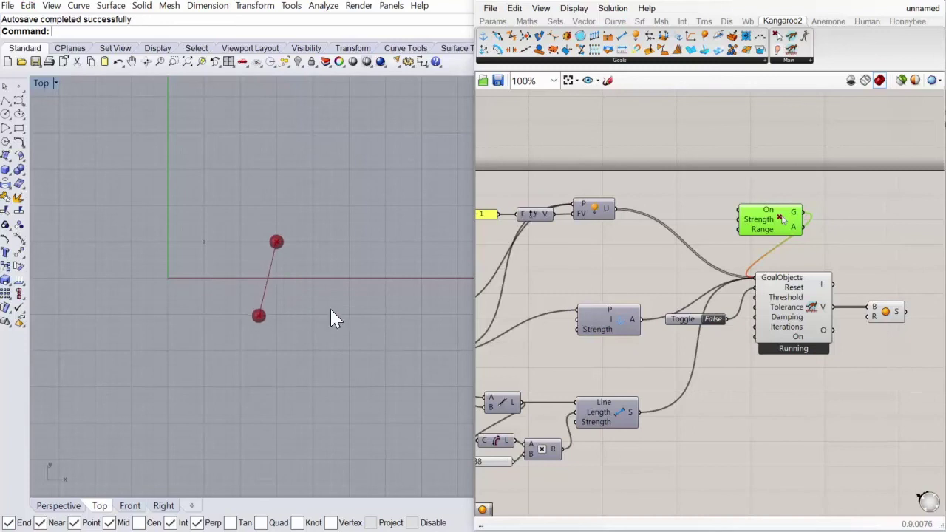
right_drag(785, 407, 730, 391)
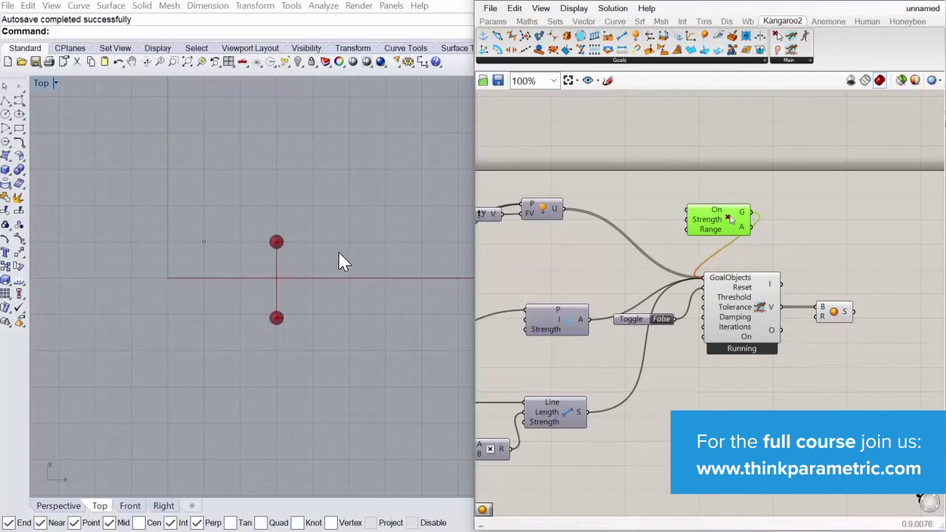
right_drag(628, 280, 744, 281)
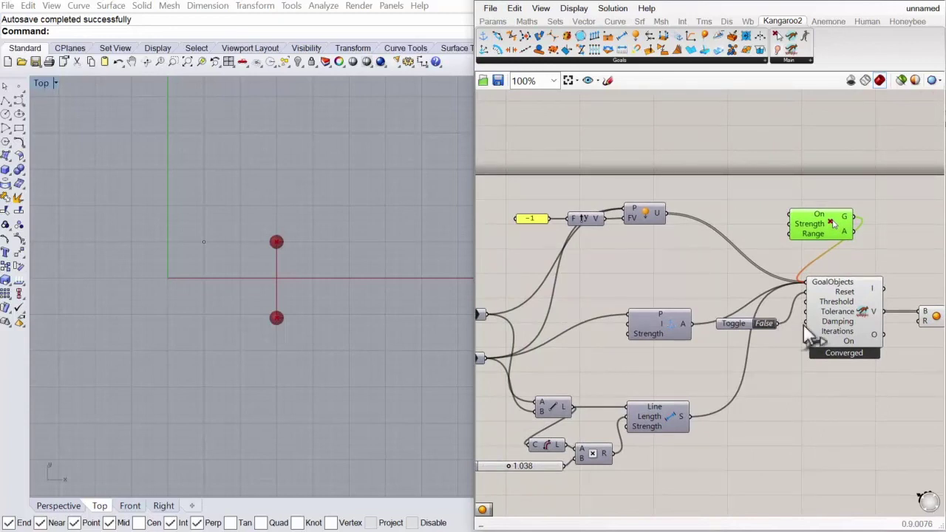
Nudge the Sphere component right and move the two-point Line component left.
right_drag(803, 325, 735, 326)
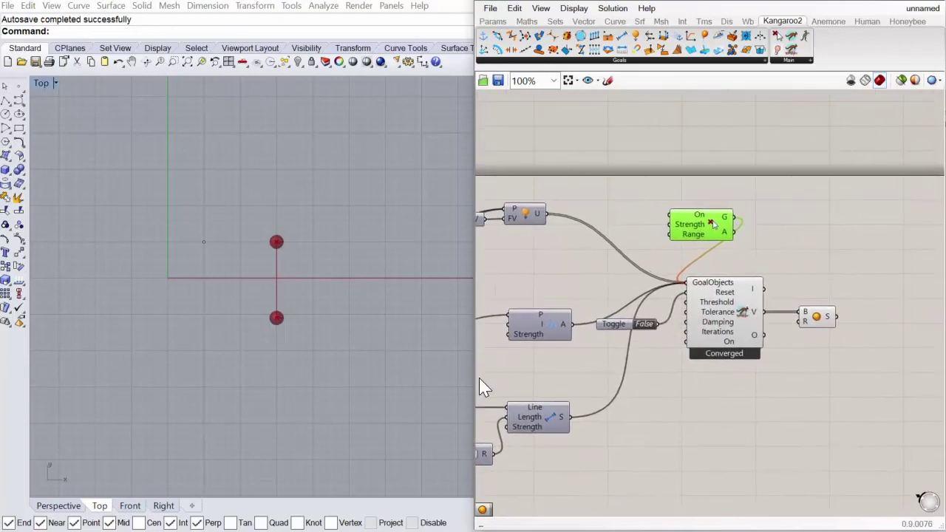
click(818, 319)
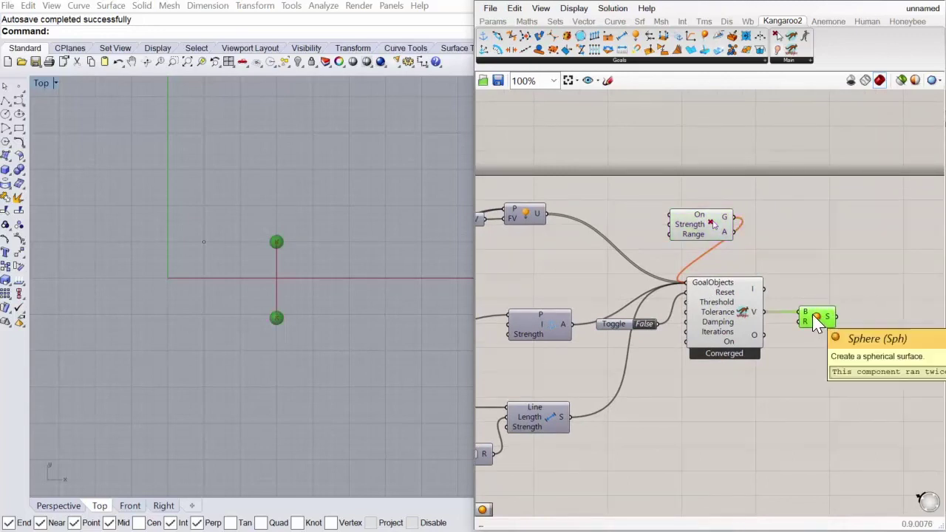
drag(813, 315, 827, 315)
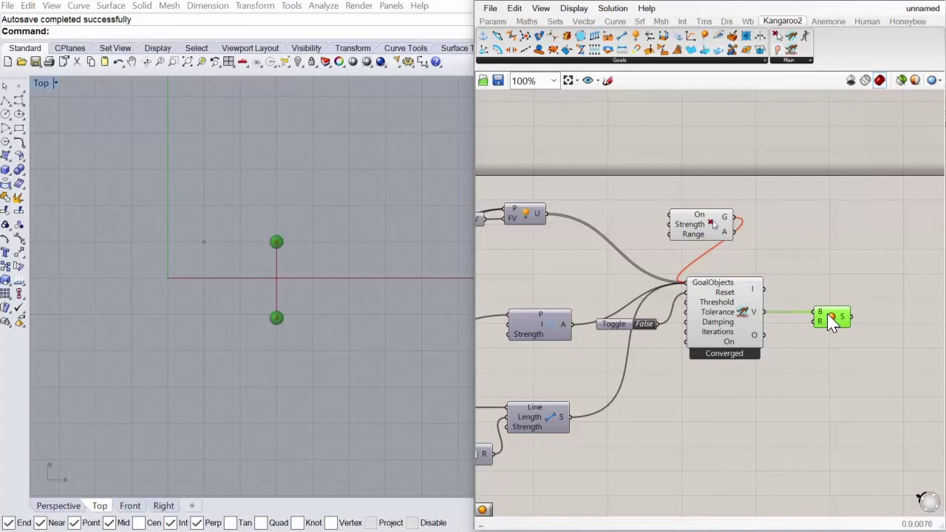
scroll(861, 311, down, 2)
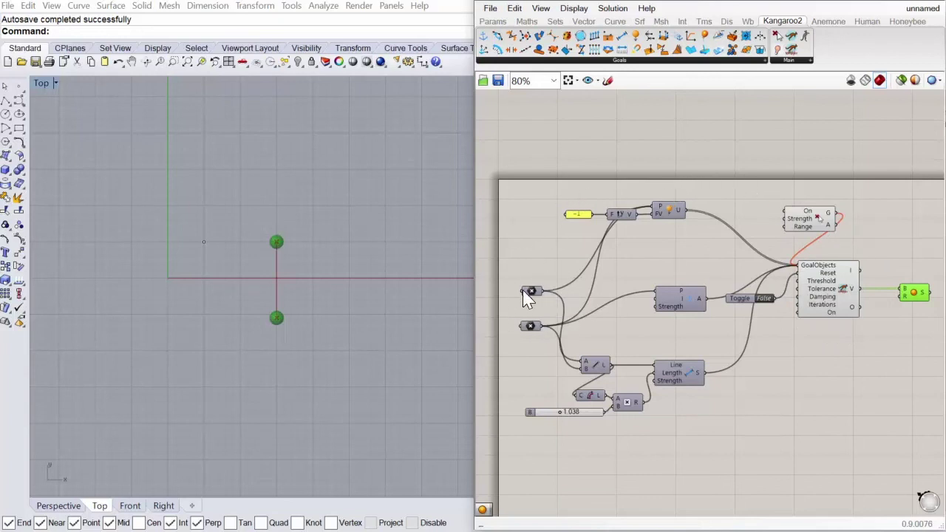
drag(597, 365, 558, 360)
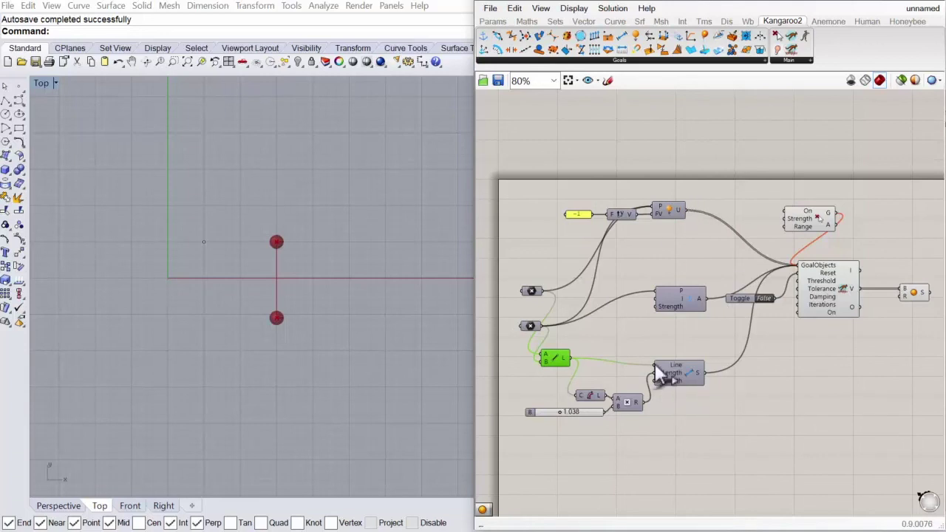
Inspect the Kangaroo solver's inputs, then select the Sphere output to highlight the spheres.
click(842, 290)
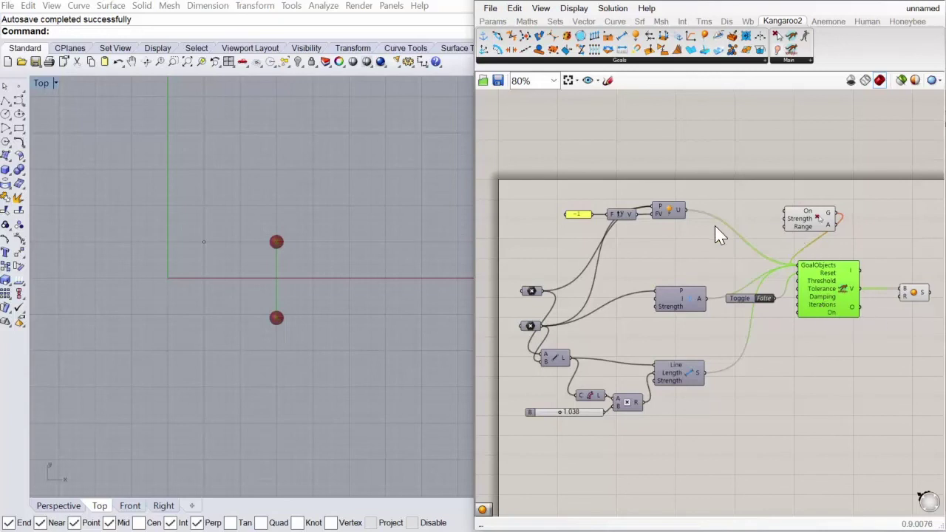
right_drag(870, 342, 831, 343)
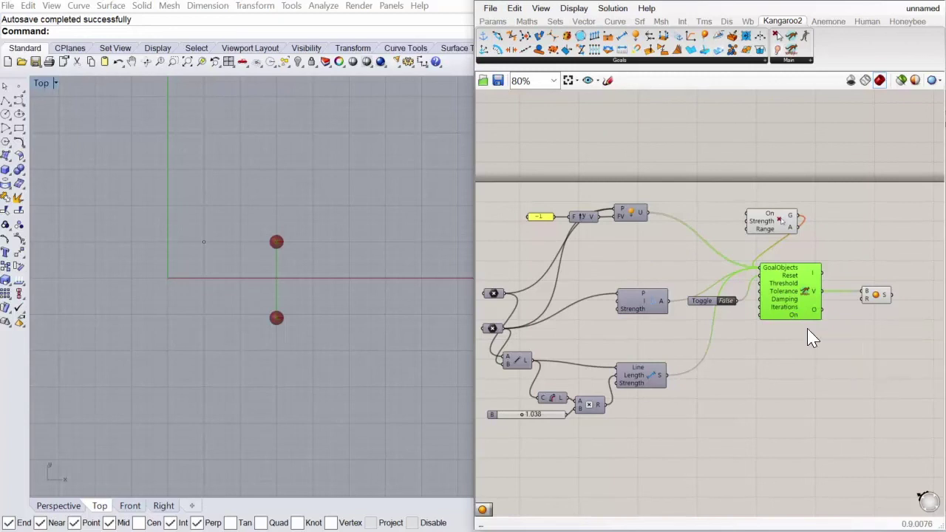
click(807, 328)
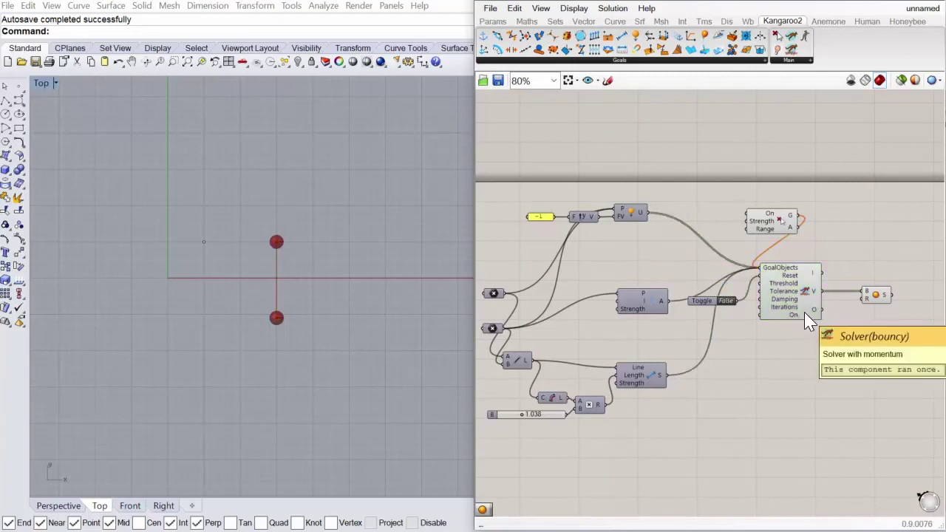
click(878, 299)
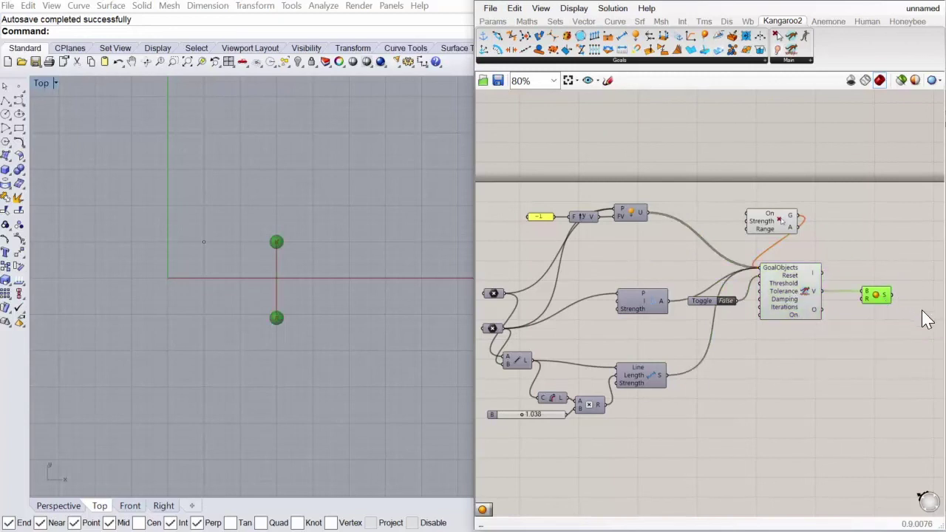